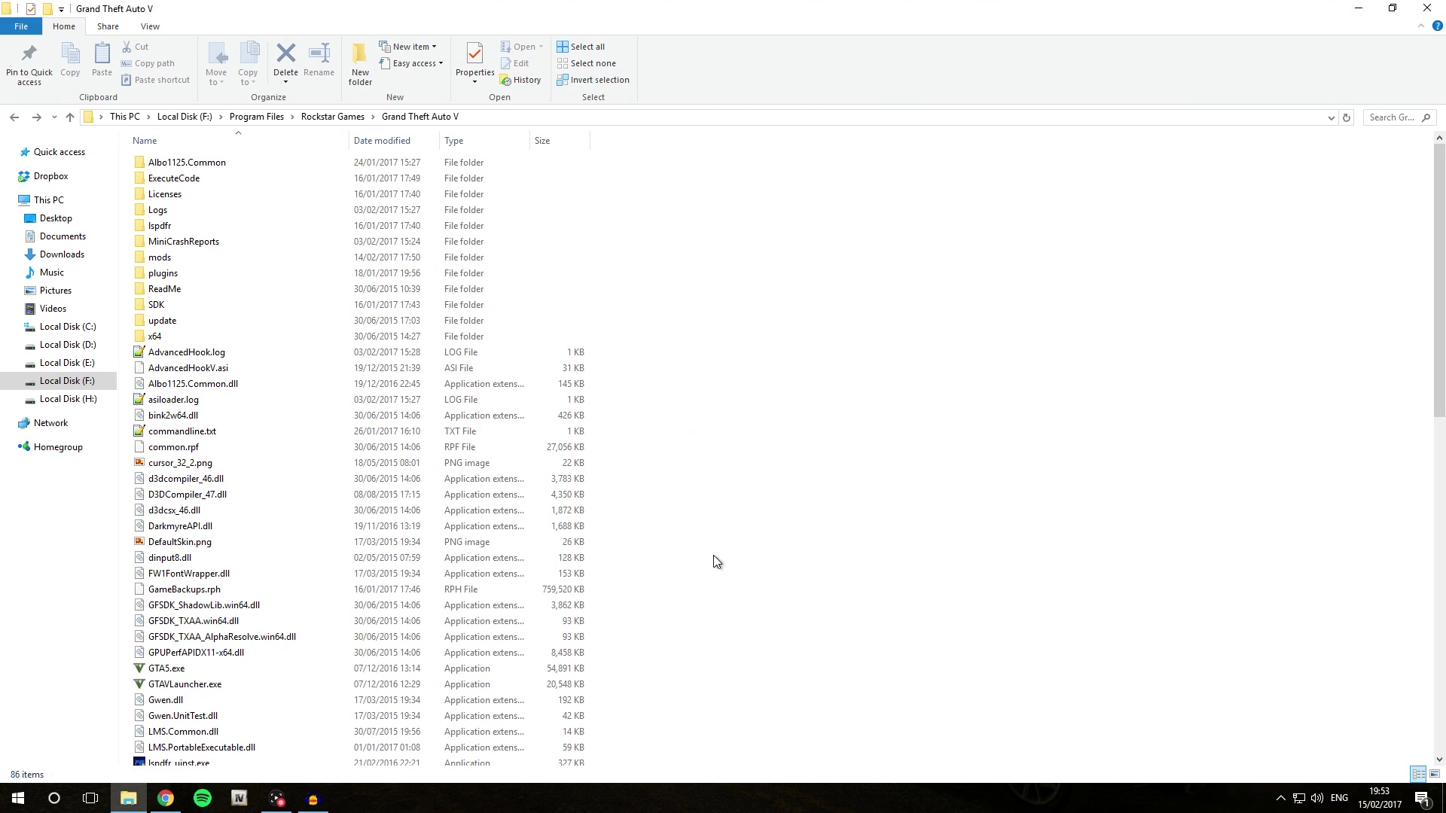
# - Switch from File Explorer to Chrome showing the Whelen Alpha Series 12R mod page
pyautogui.click(165, 798)
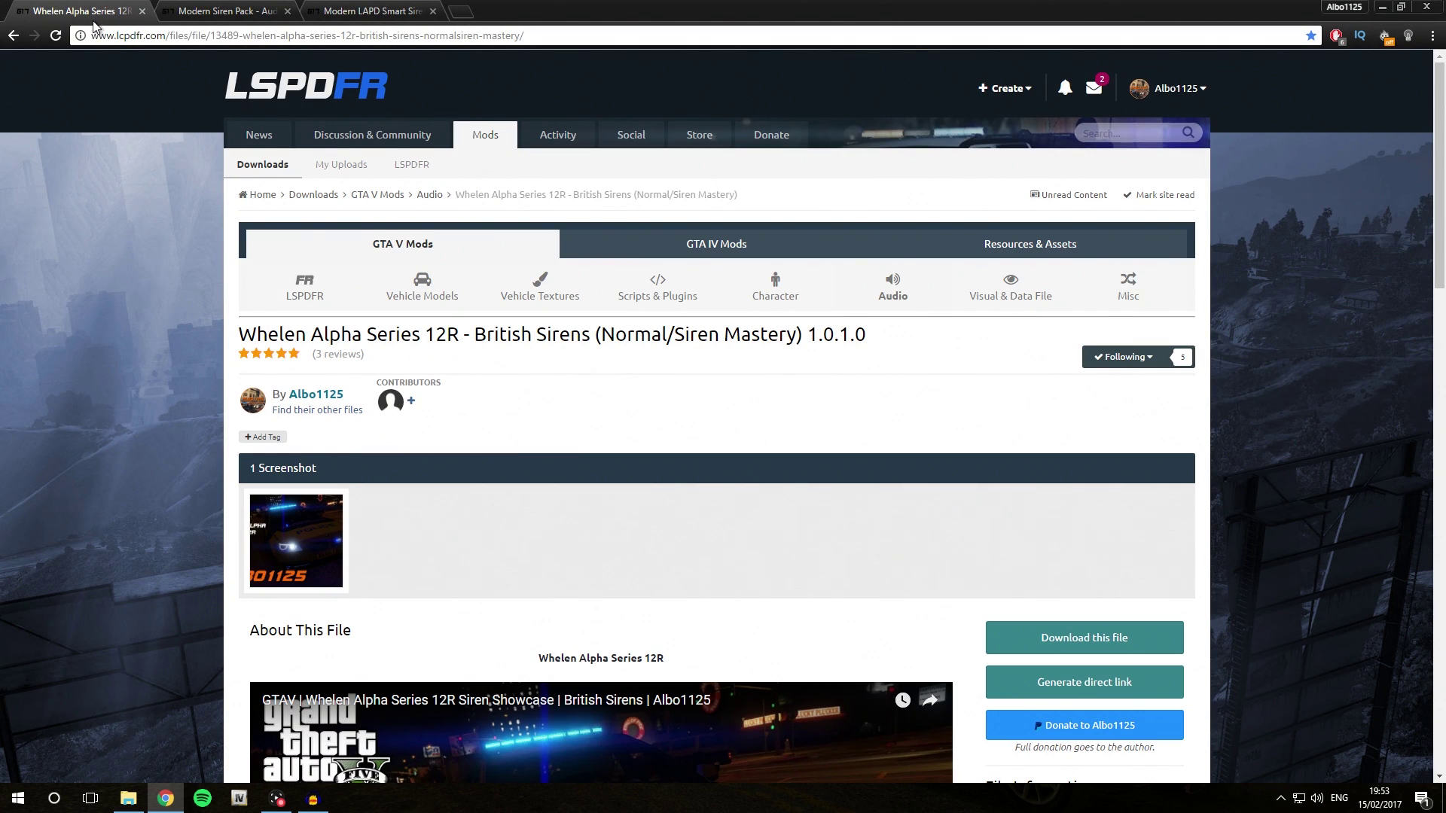
# - Check the Modern Siren Pack and LAPD Smart Siren tabs, then download Whelen Alpha Series 12R
pyautogui.hotkey('ctrl', 'Tab')
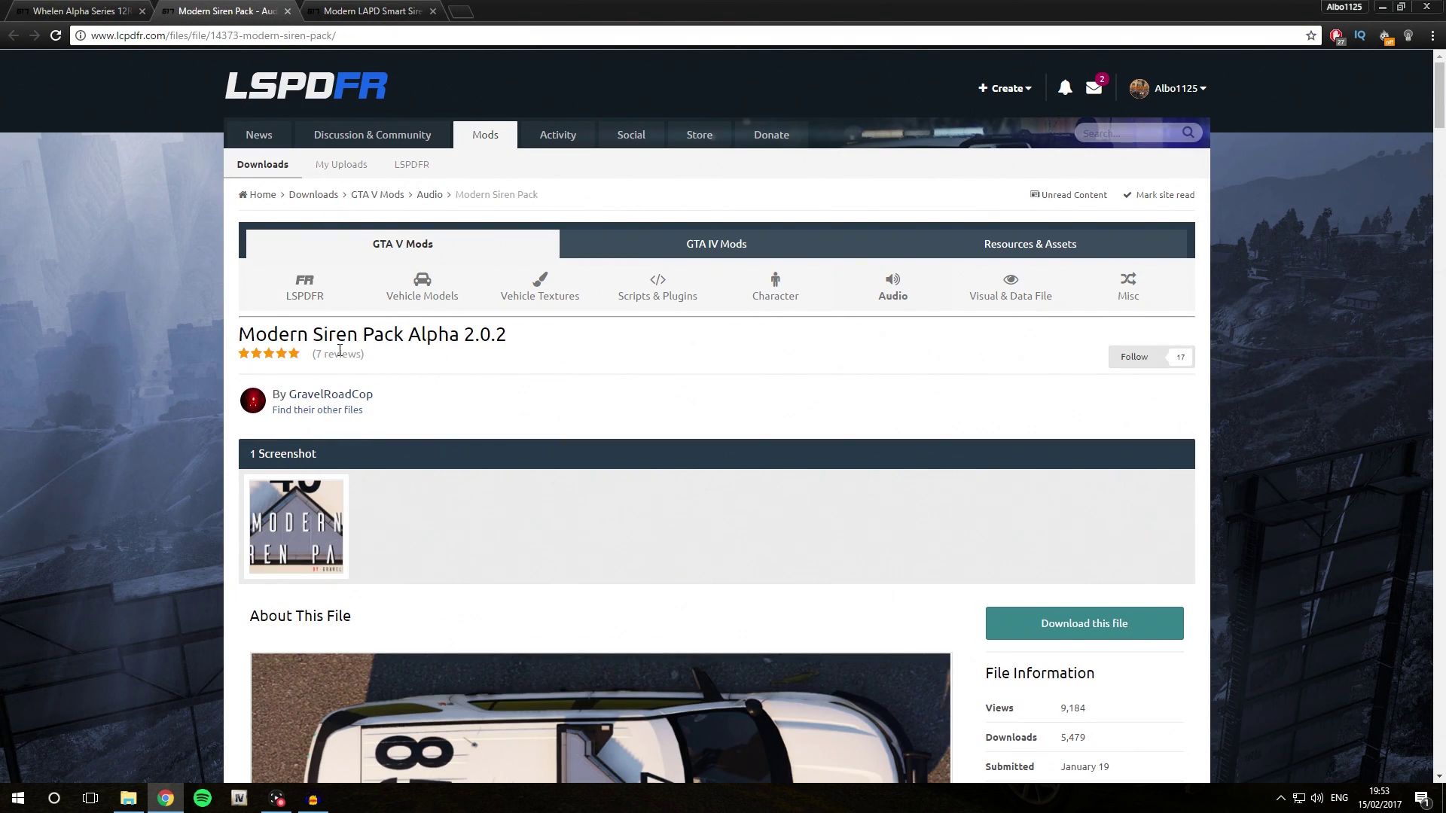
pyautogui.hotkey('ctrl', 'Tab')
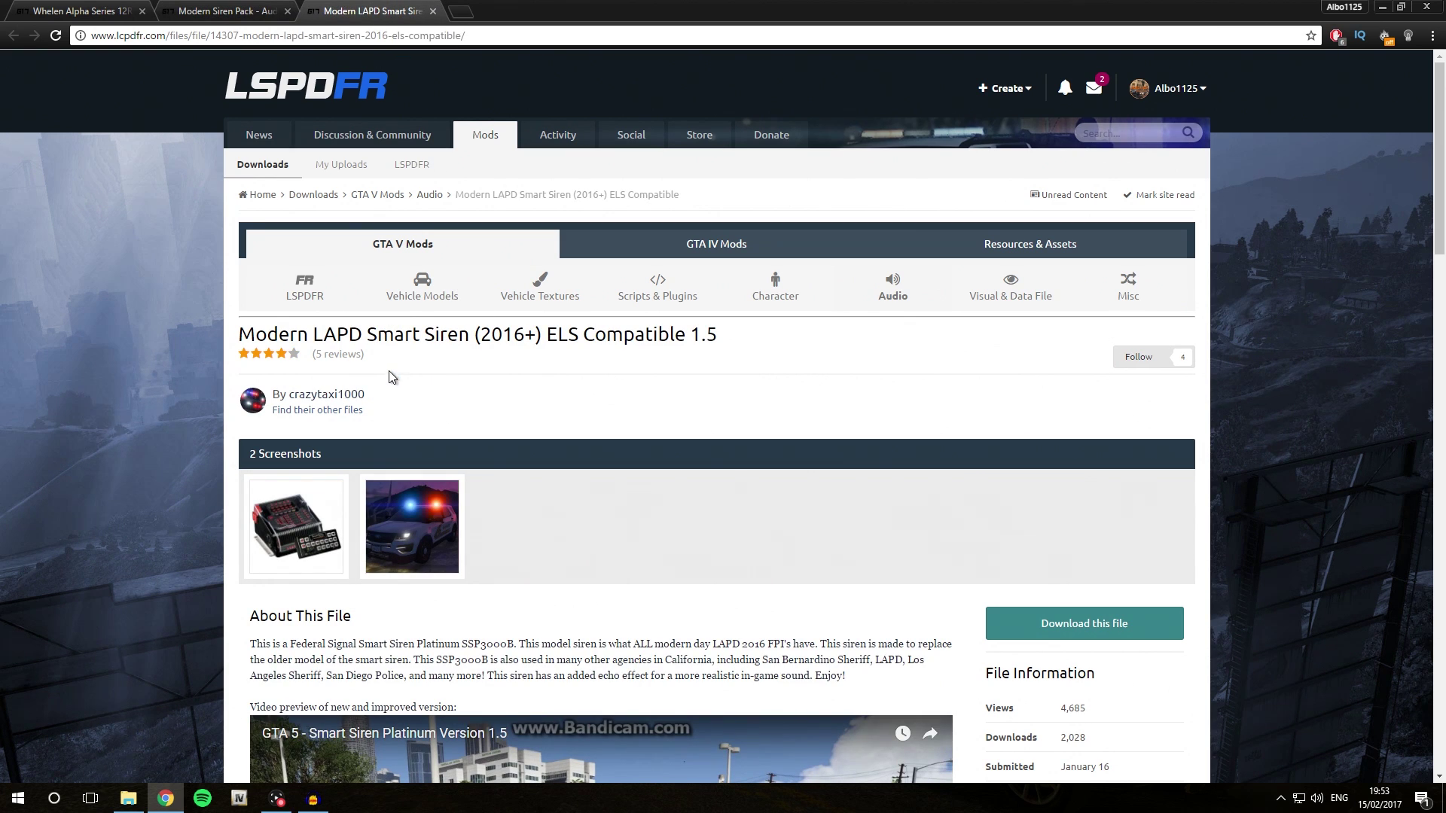
pyautogui.hotkey('ctrl', 'Tab')
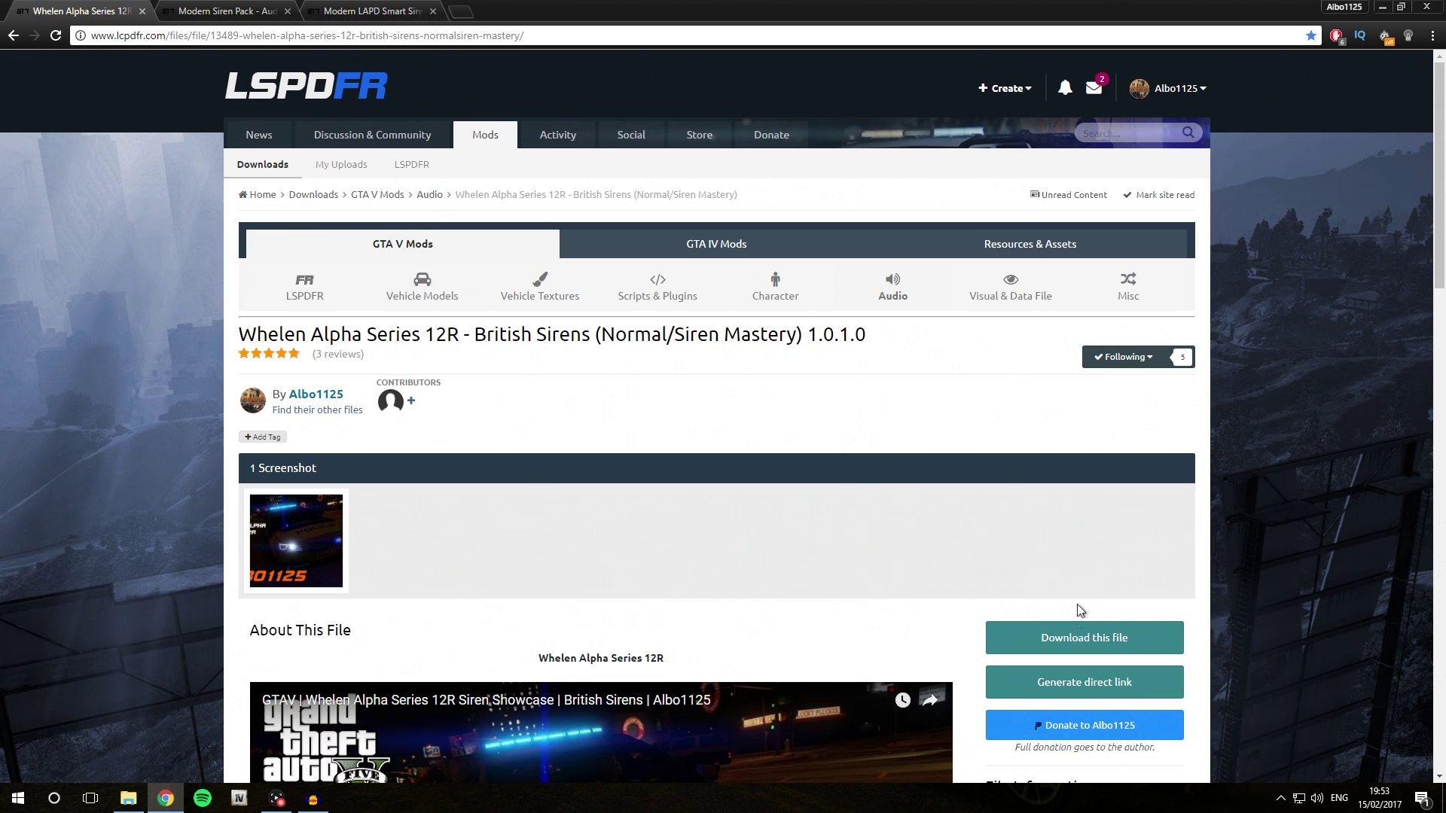
pyautogui.click(1079, 642)
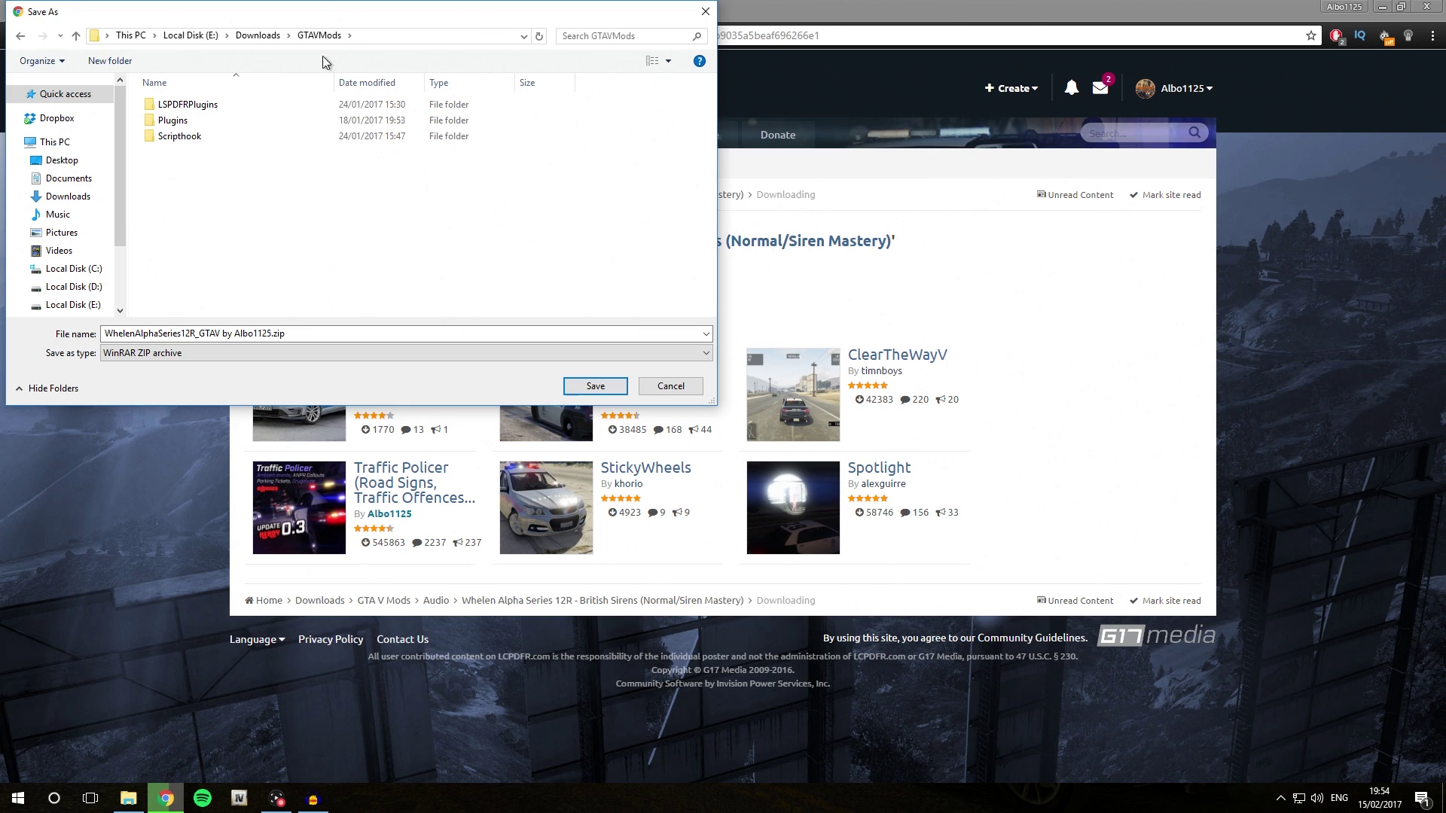
# - Save the Whelen Alpha Series 12R zip into a new GTAVMods\Audio folder
pyautogui.click(110, 60)
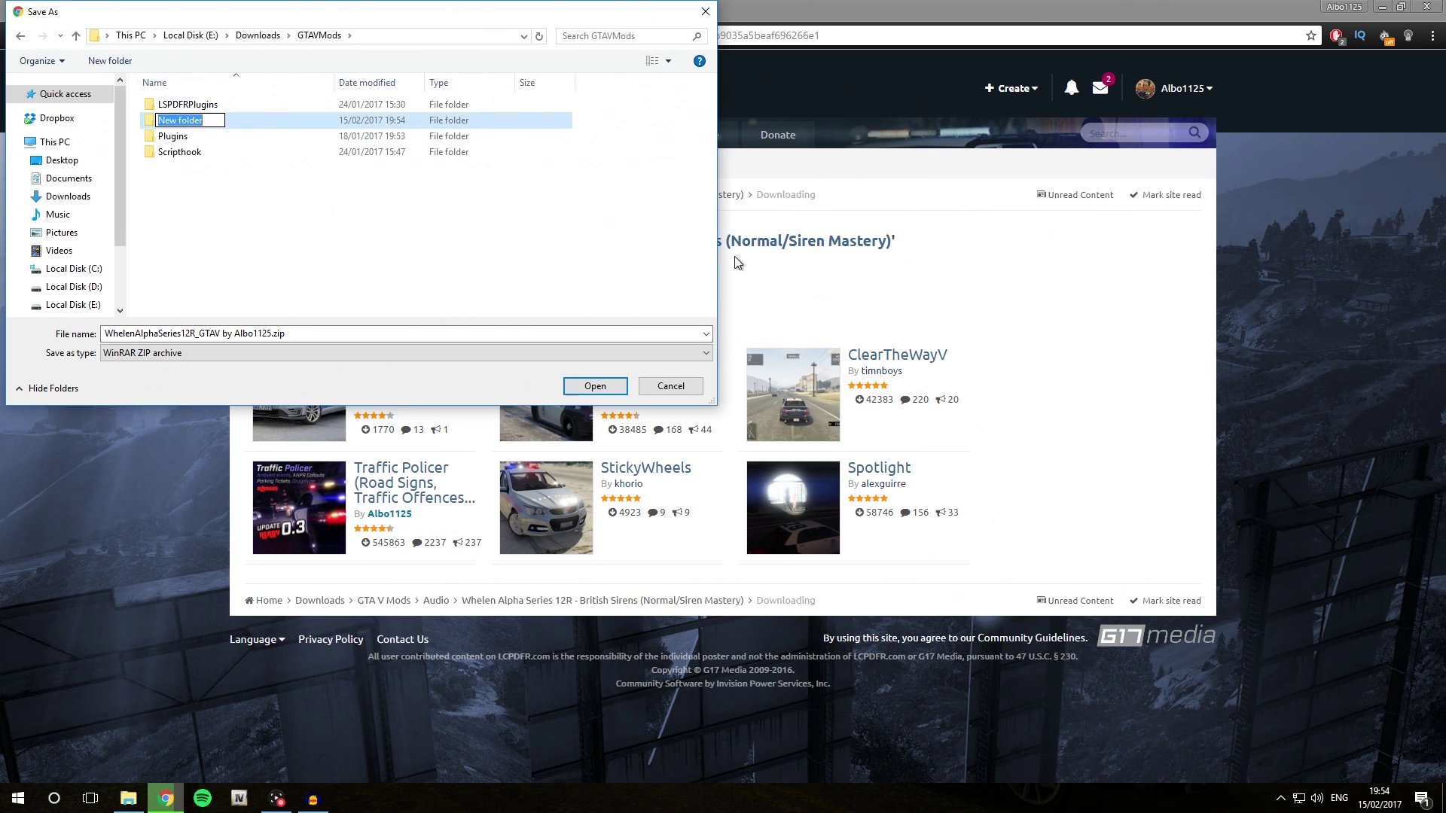
pyautogui.write('Audio')
pyautogui.press('Return')
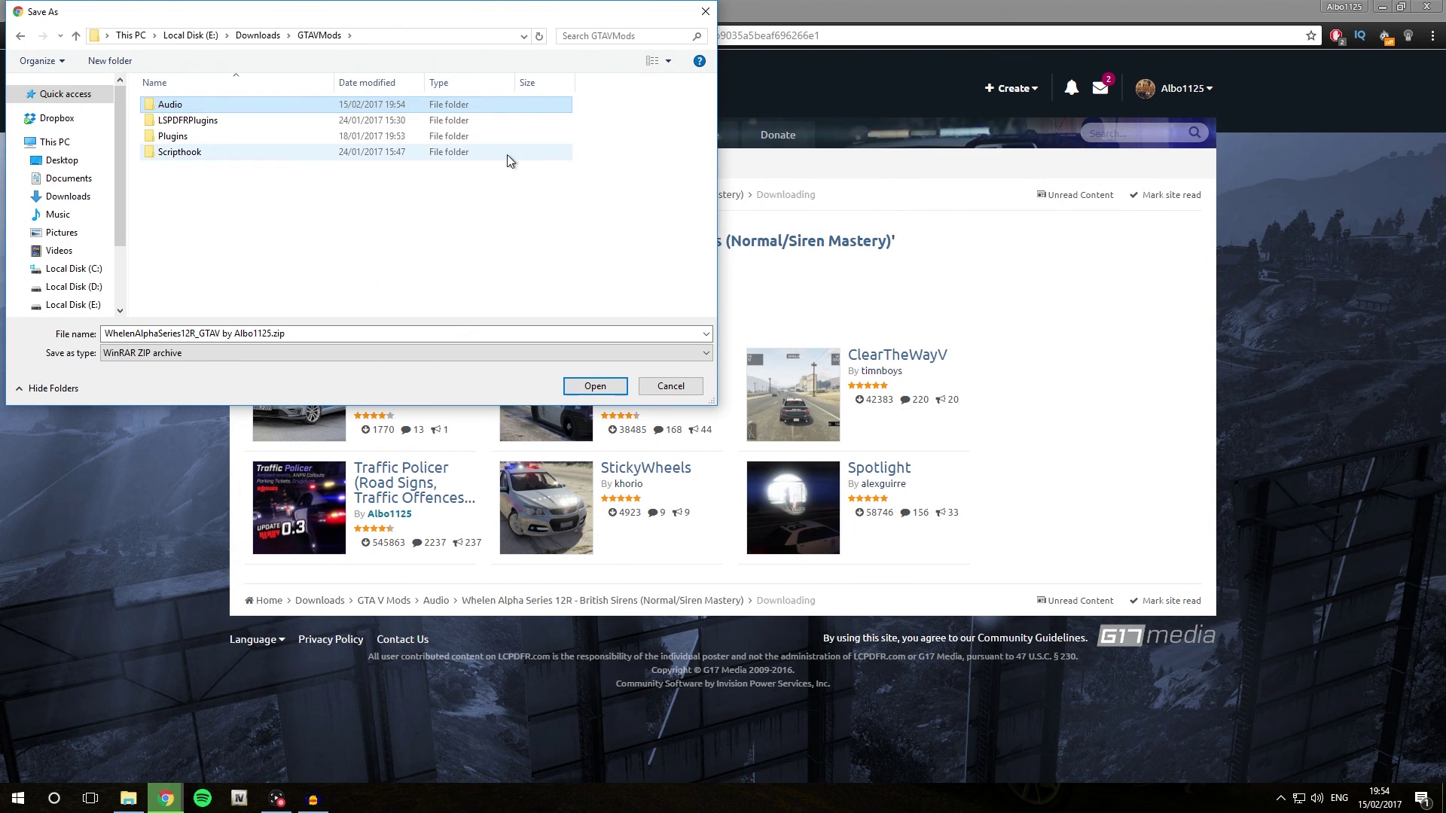
pyautogui.doubleClick(180, 105)
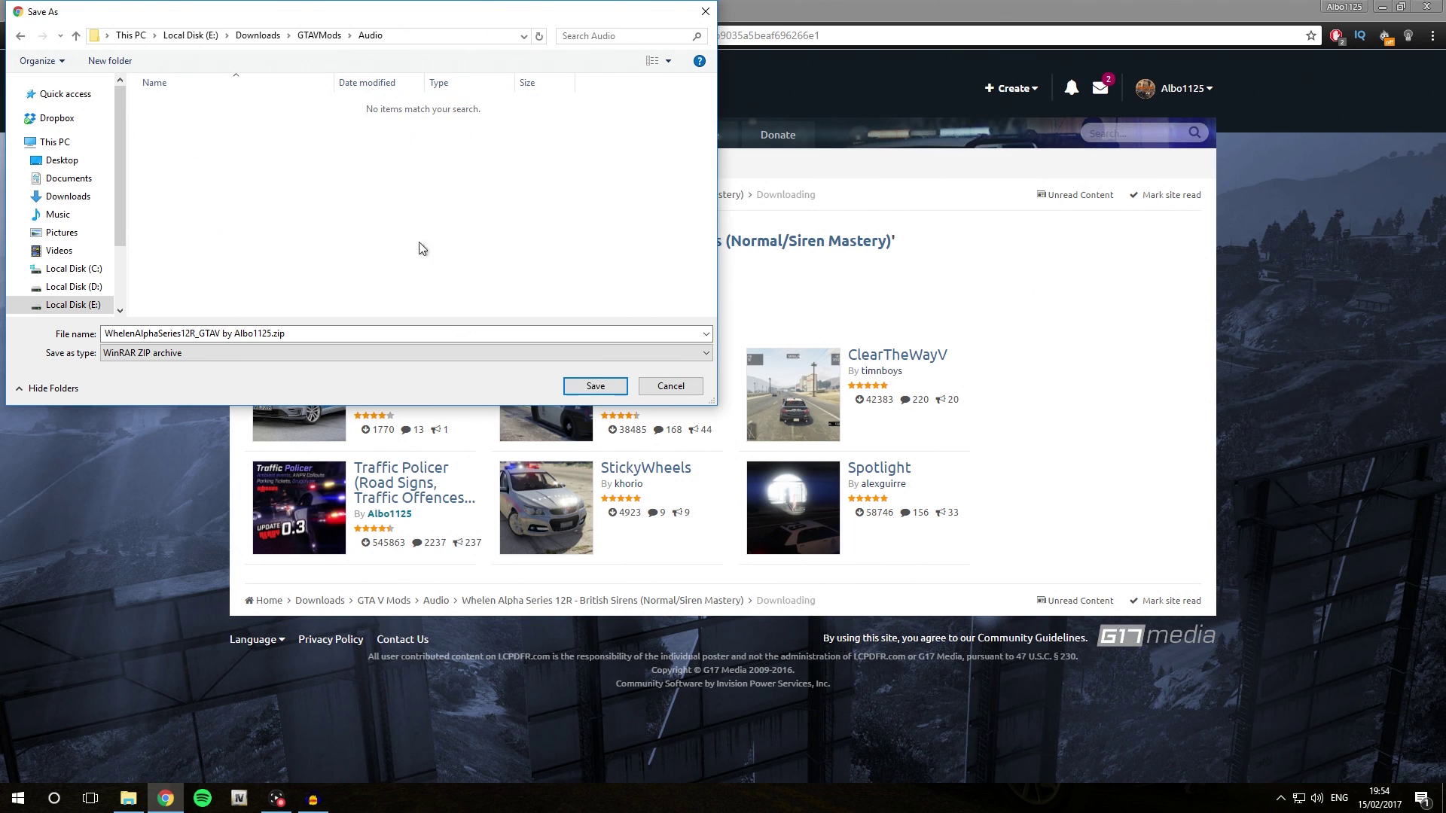
pyautogui.click(595, 386)
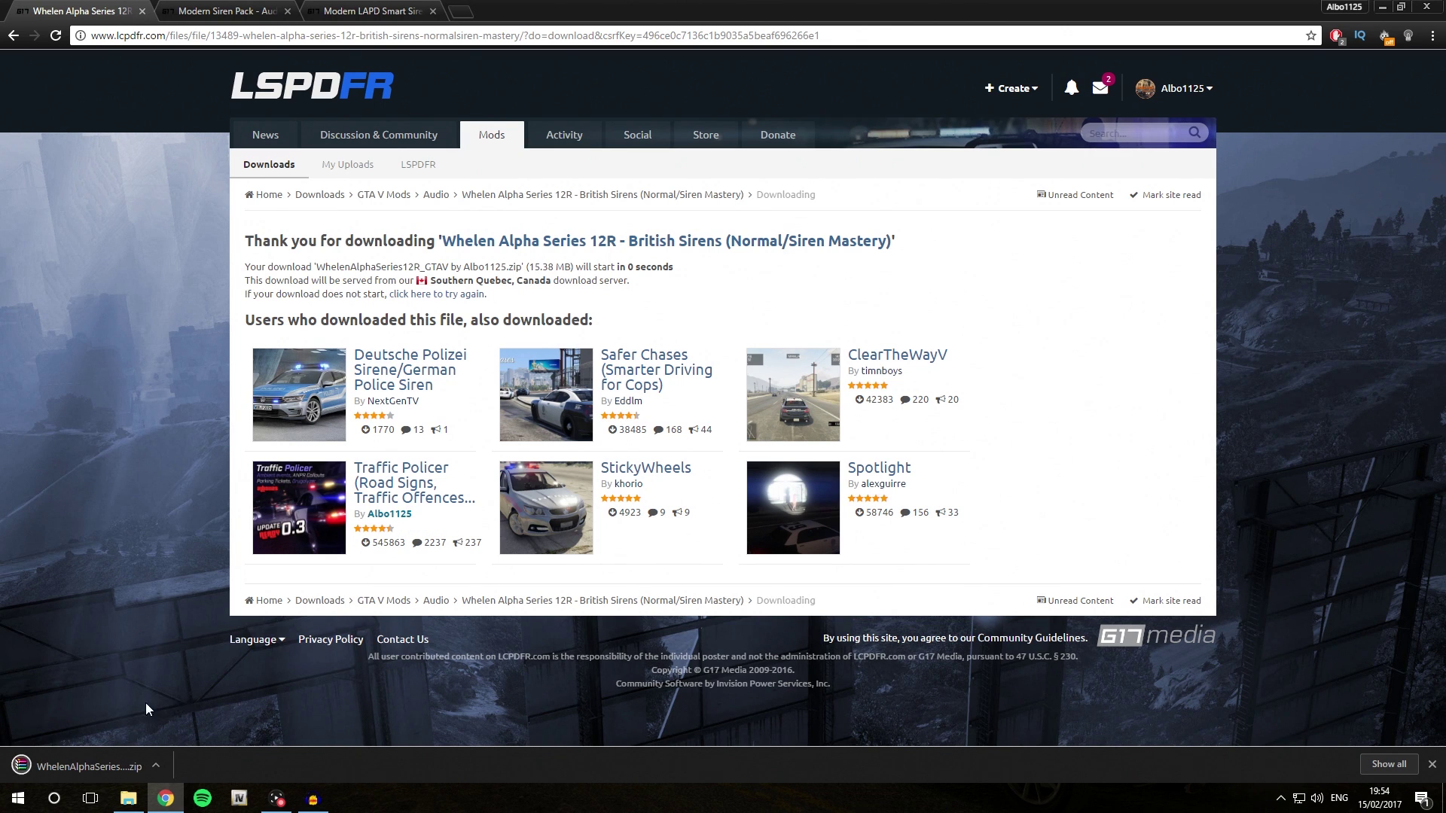
# - Extract the zip in WinRAR into Audio and open the WhelenAlphaSeries12R_GTAV folder
pyautogui.click(88, 767)
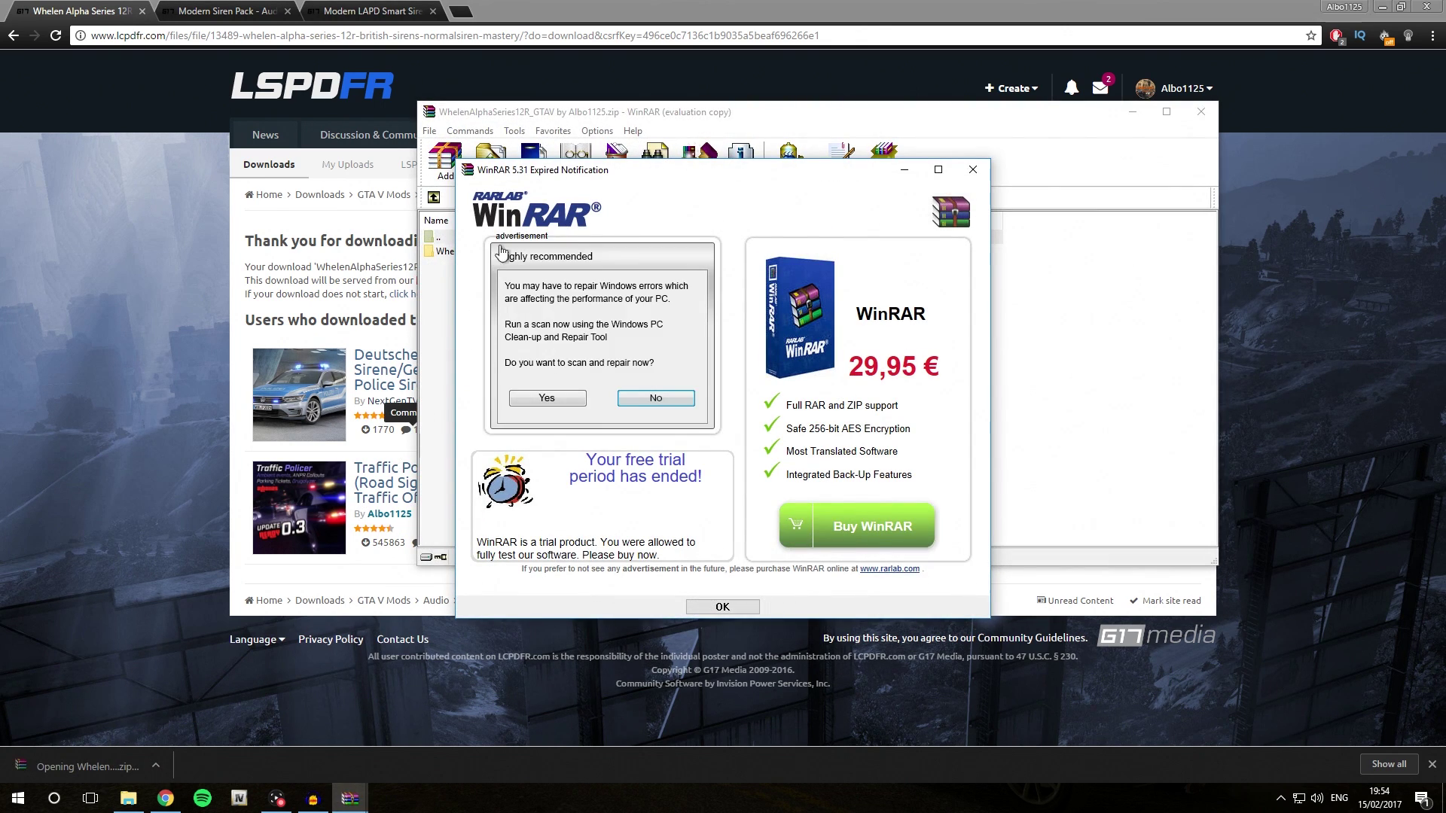
pyautogui.press('Escape')
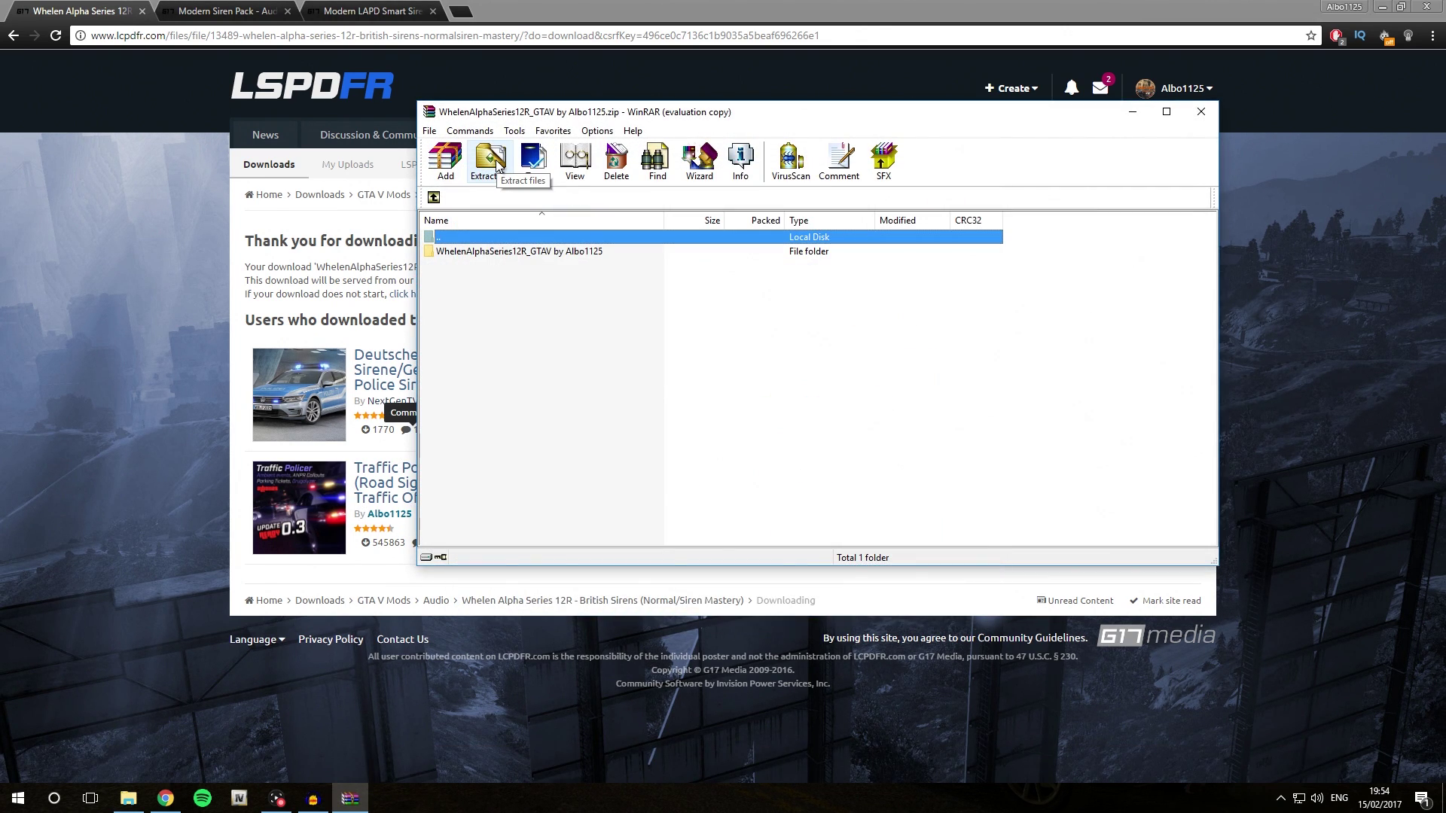
pyautogui.click(491, 162)
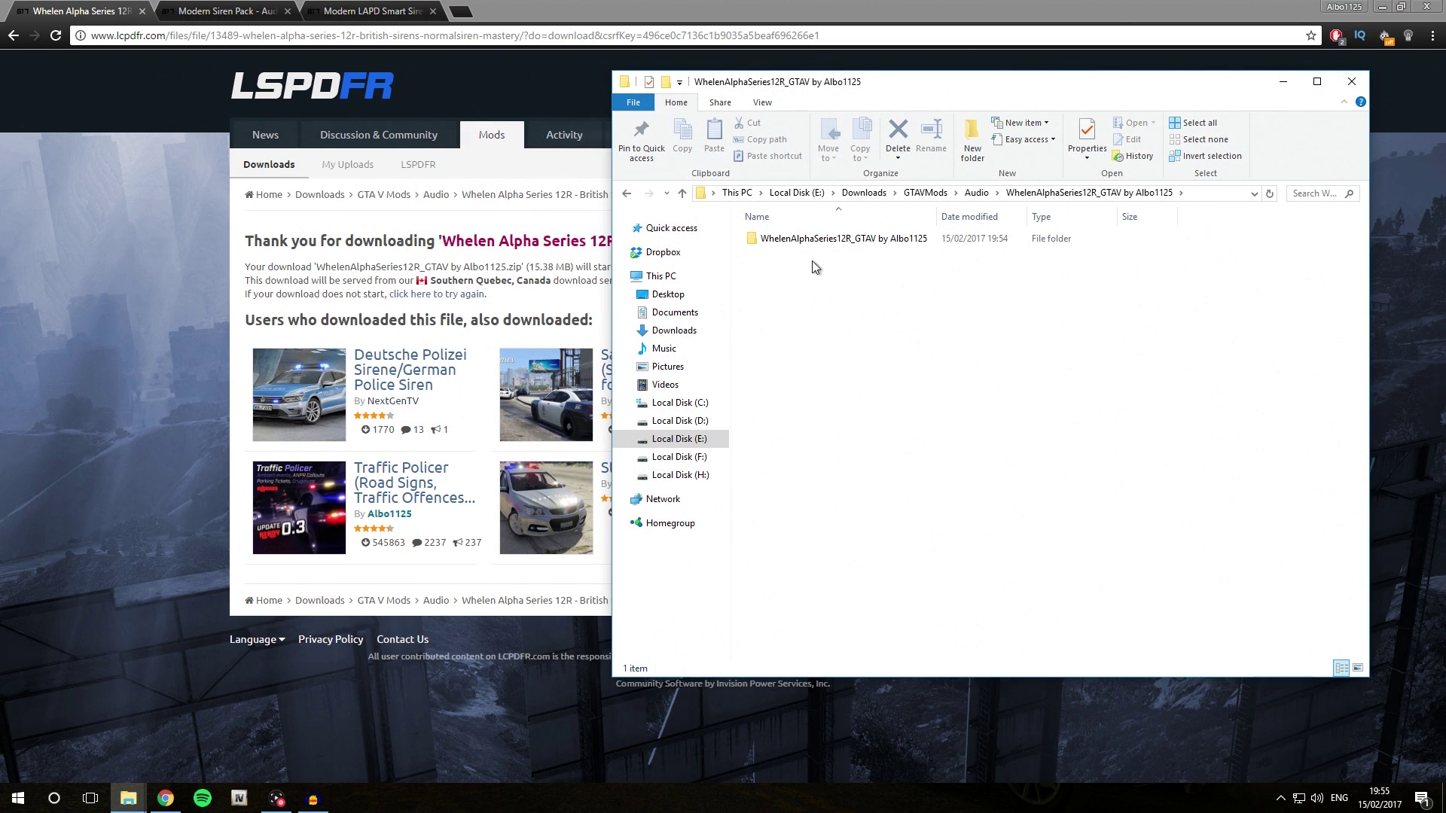
pyautogui.doubleClick(828, 241)
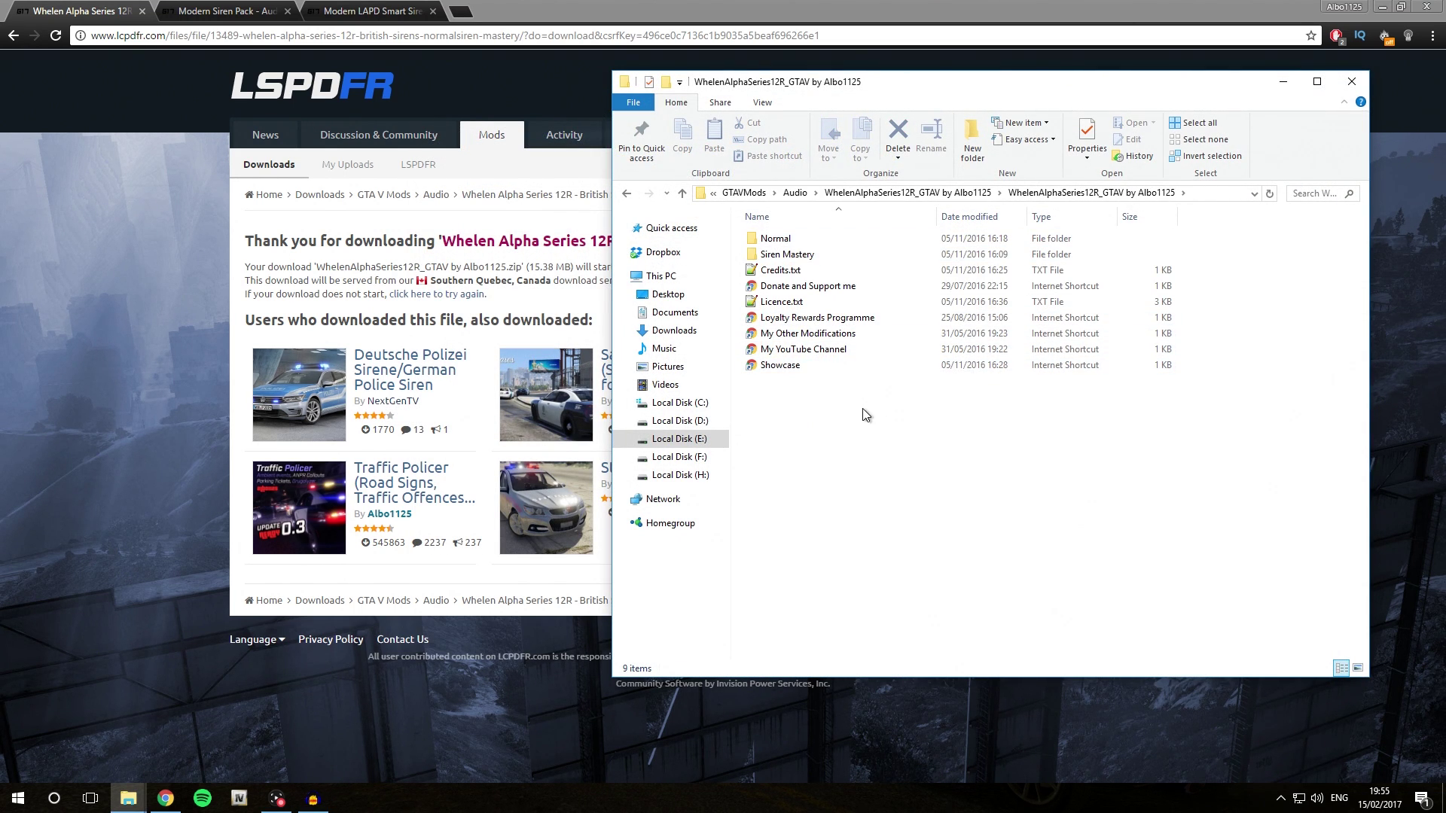
# - Open the Normal folder and its Installation.txt guide in Notepad++
pyautogui.click(797, 238)
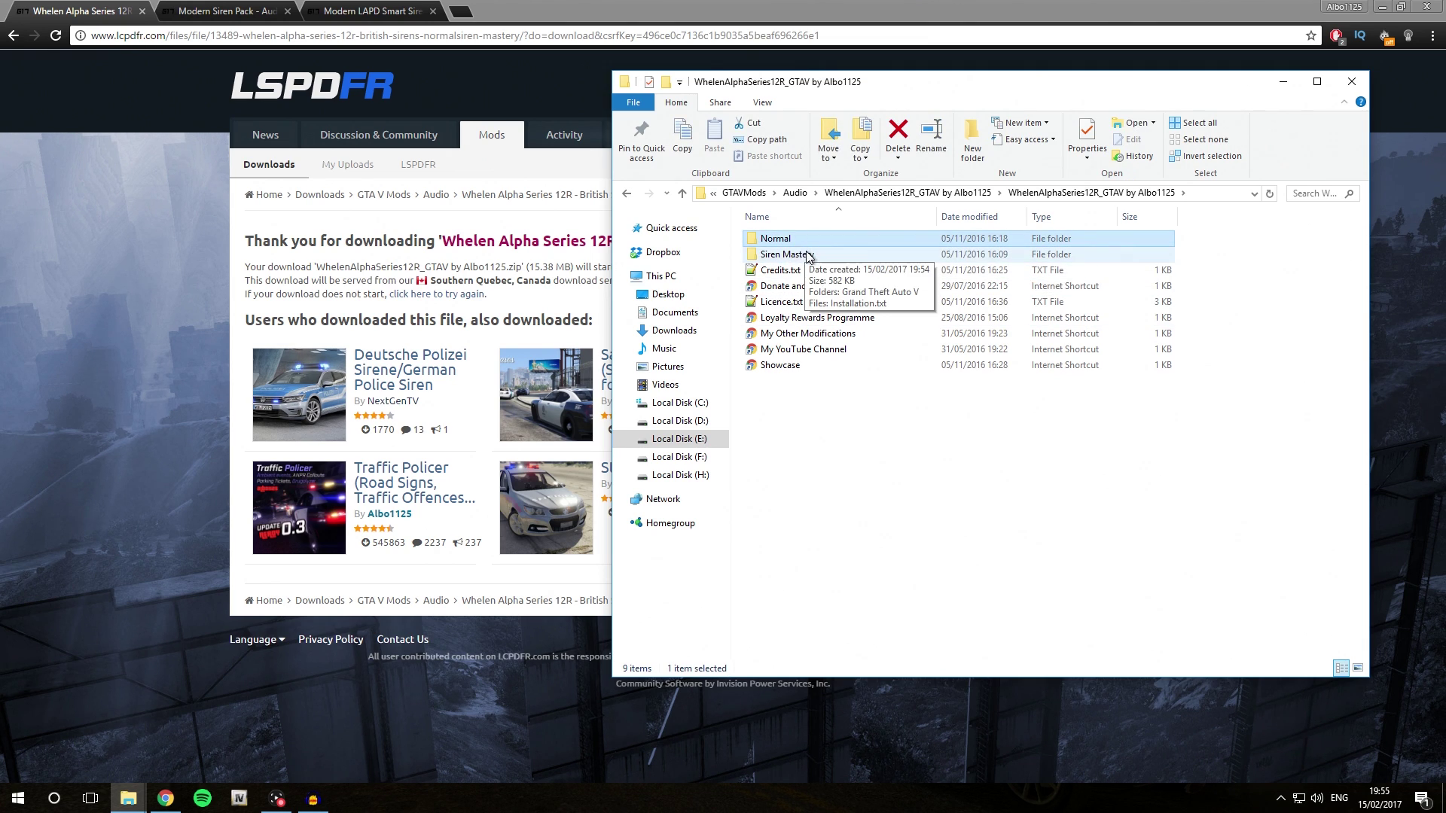
pyautogui.click(810, 257)
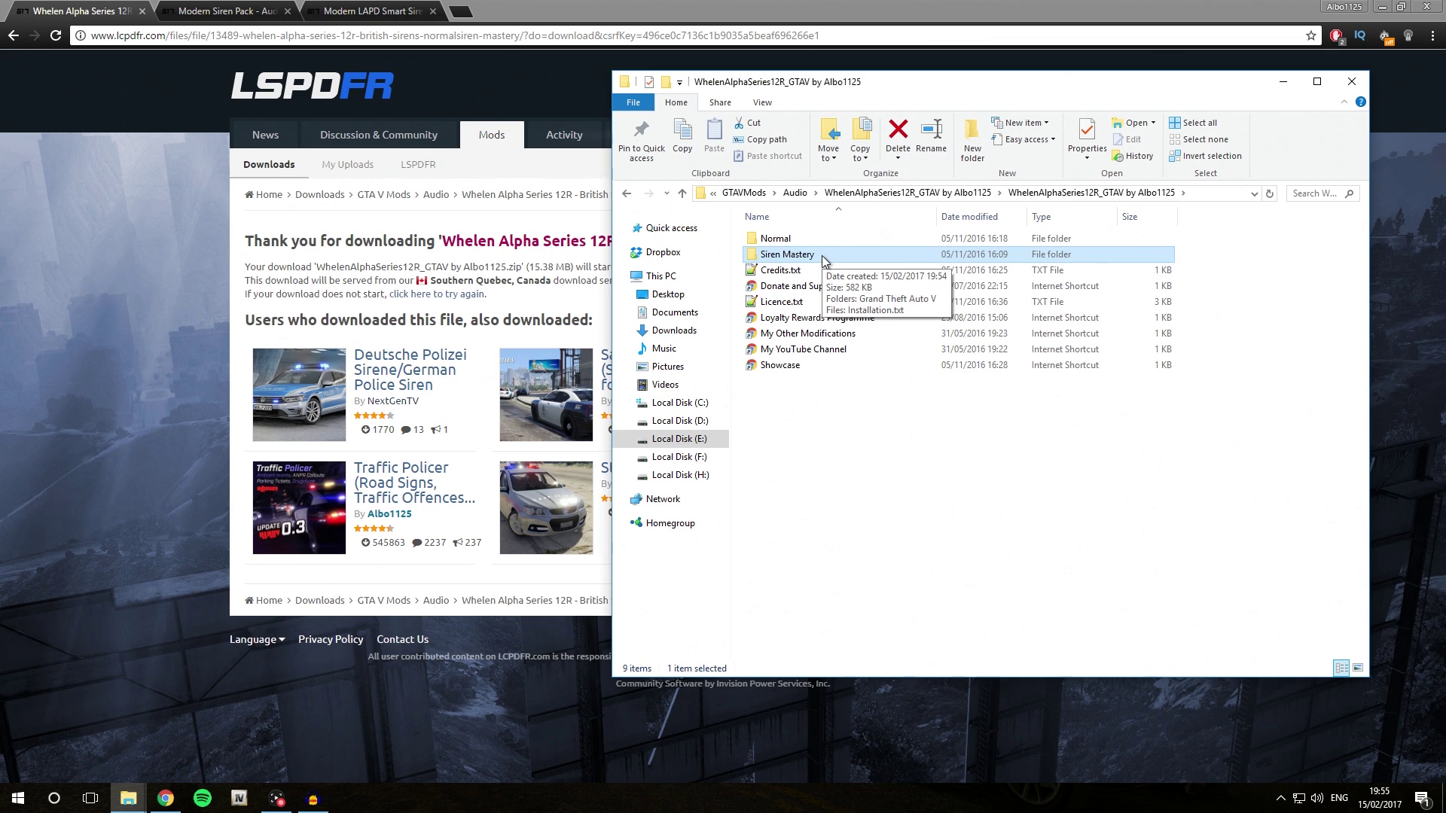
pyautogui.click(817, 238)
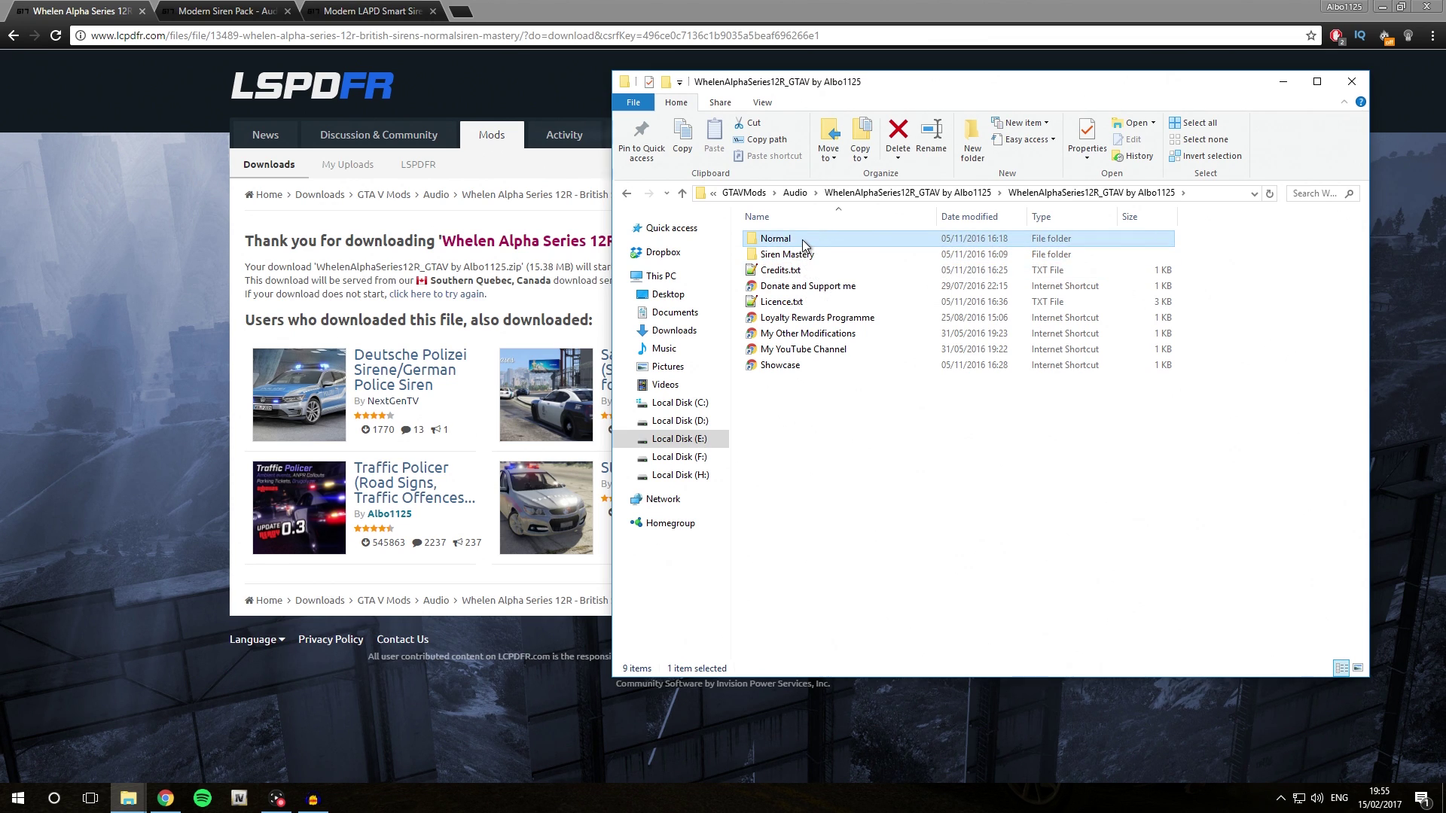
pyautogui.doubleClick(802, 239)
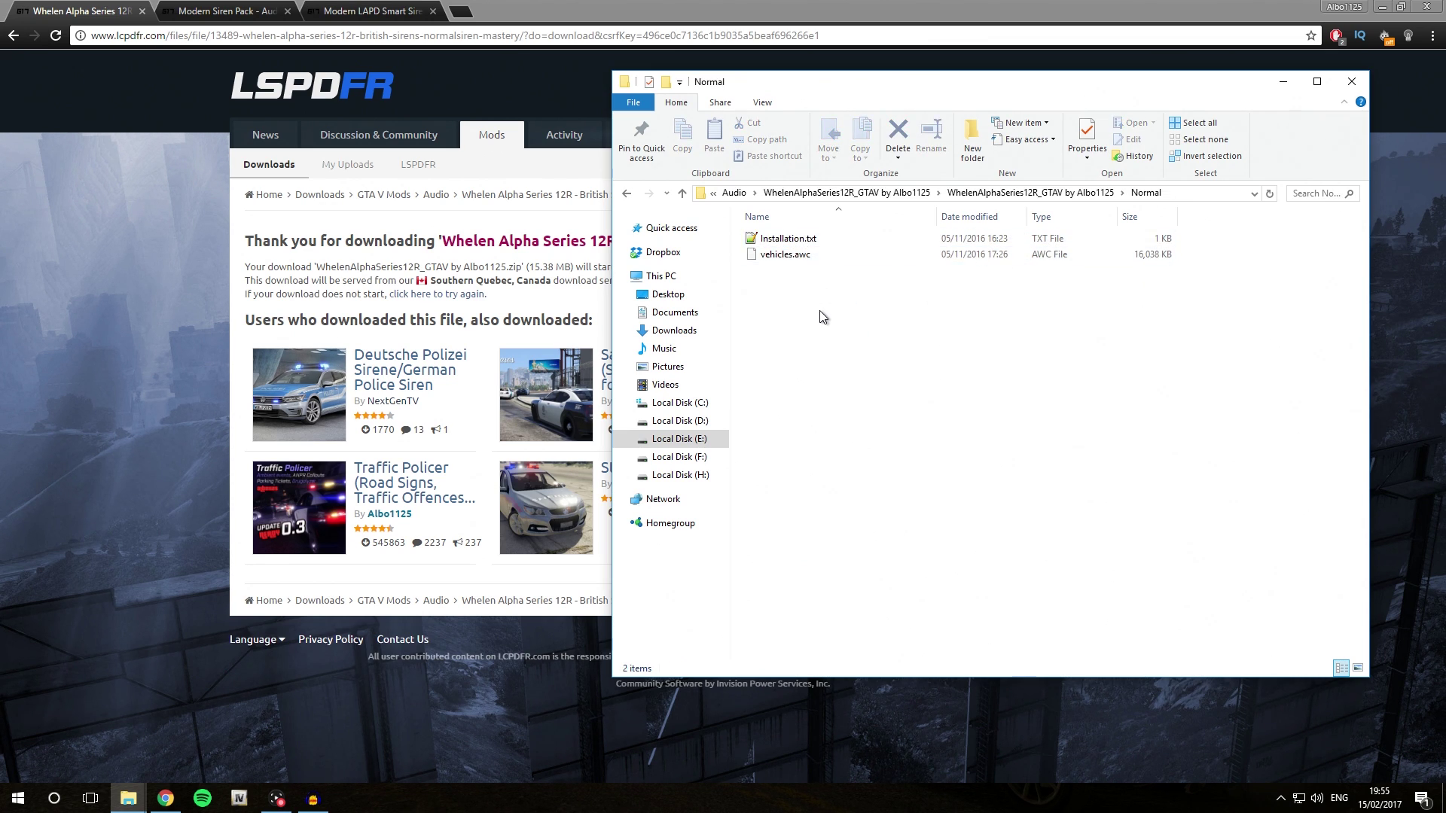
pyautogui.doubleClick(826, 238)
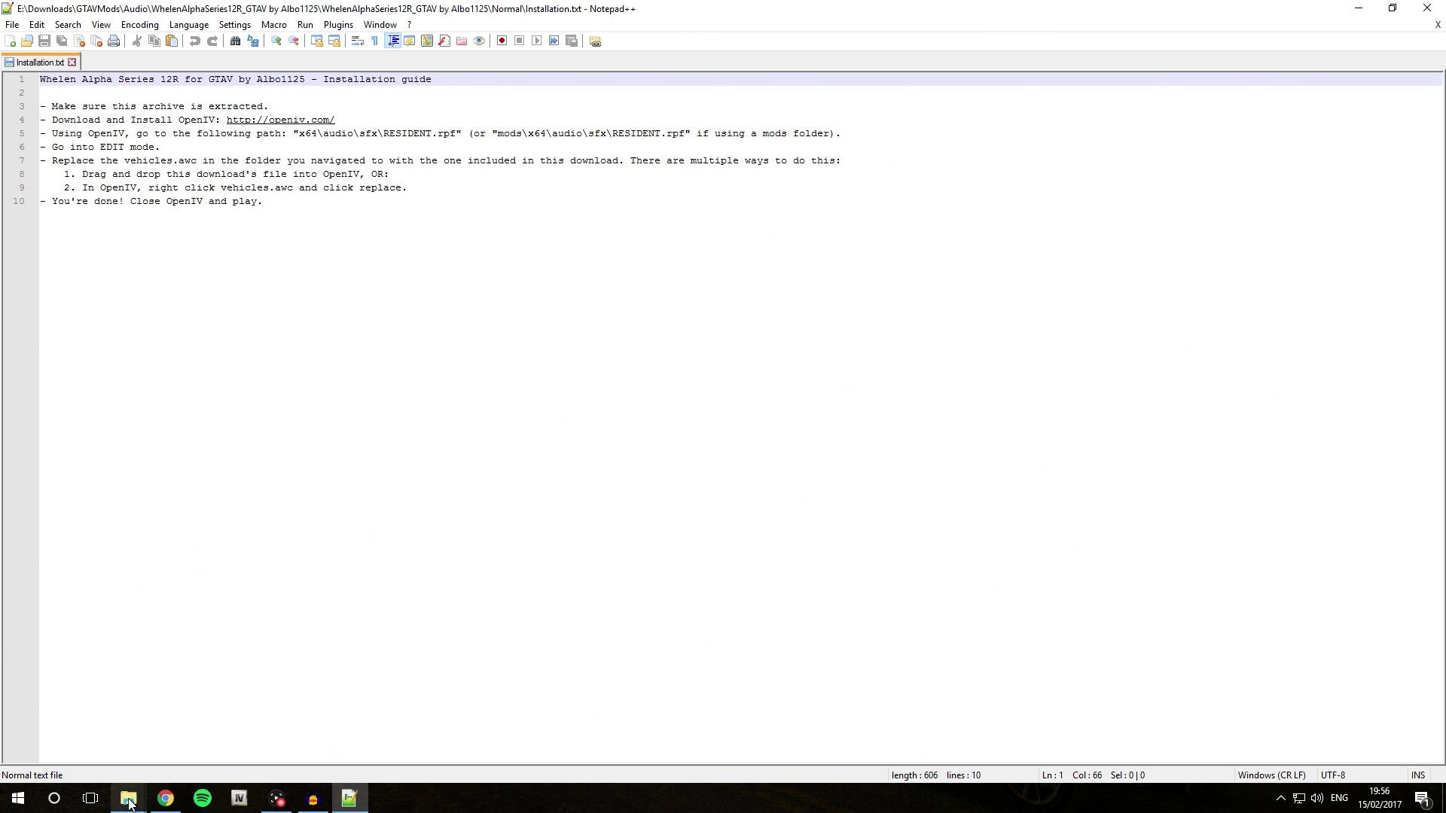
# - Launch OpenIV from the taskbar over the open installation guide
pyautogui.click(239, 800)
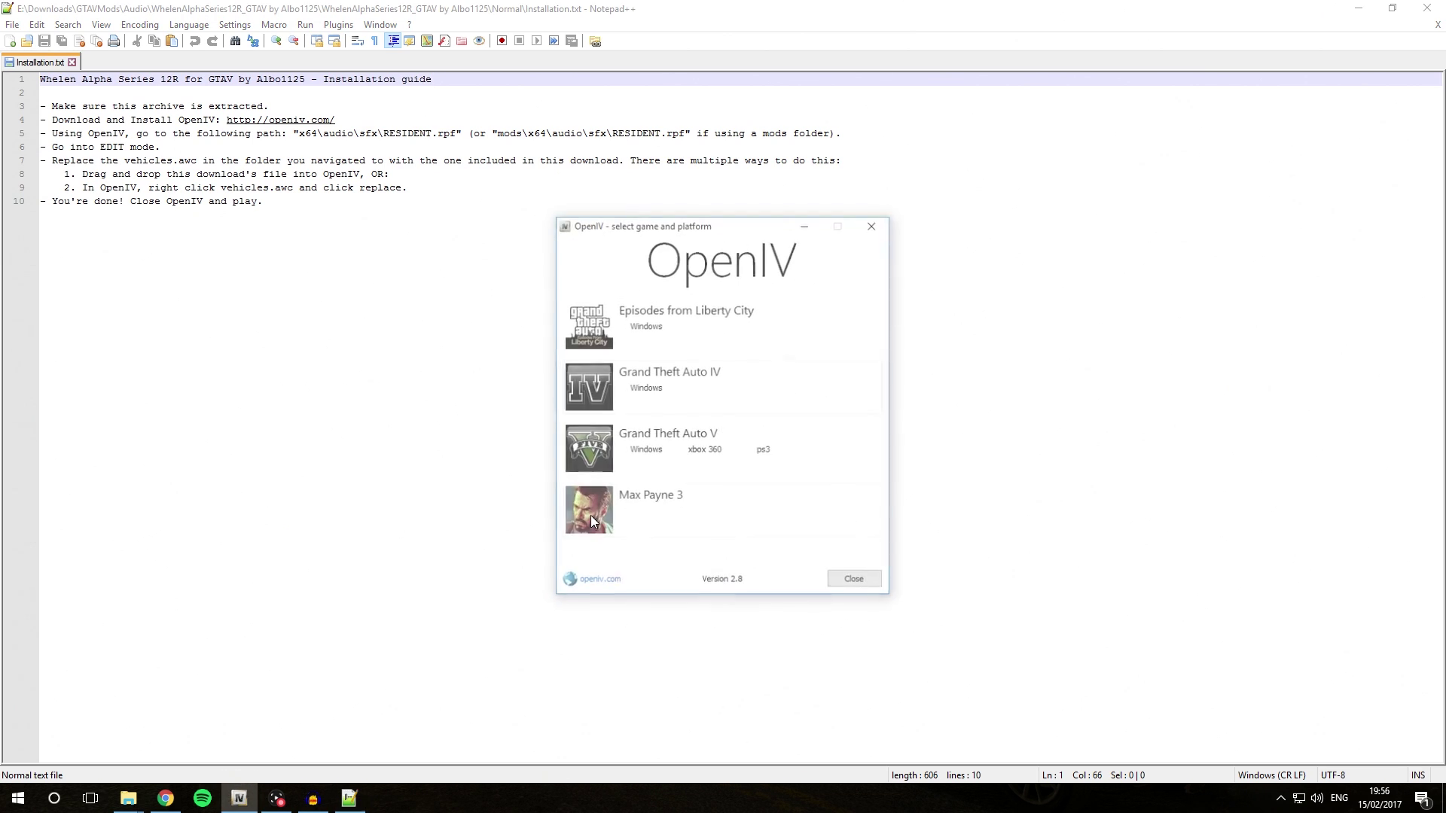
# - Pick Grand Theft Auto V for Windows and browse into mods\x64\audio\sfx\RESIDENT.rpf
pyautogui.click(646, 449)
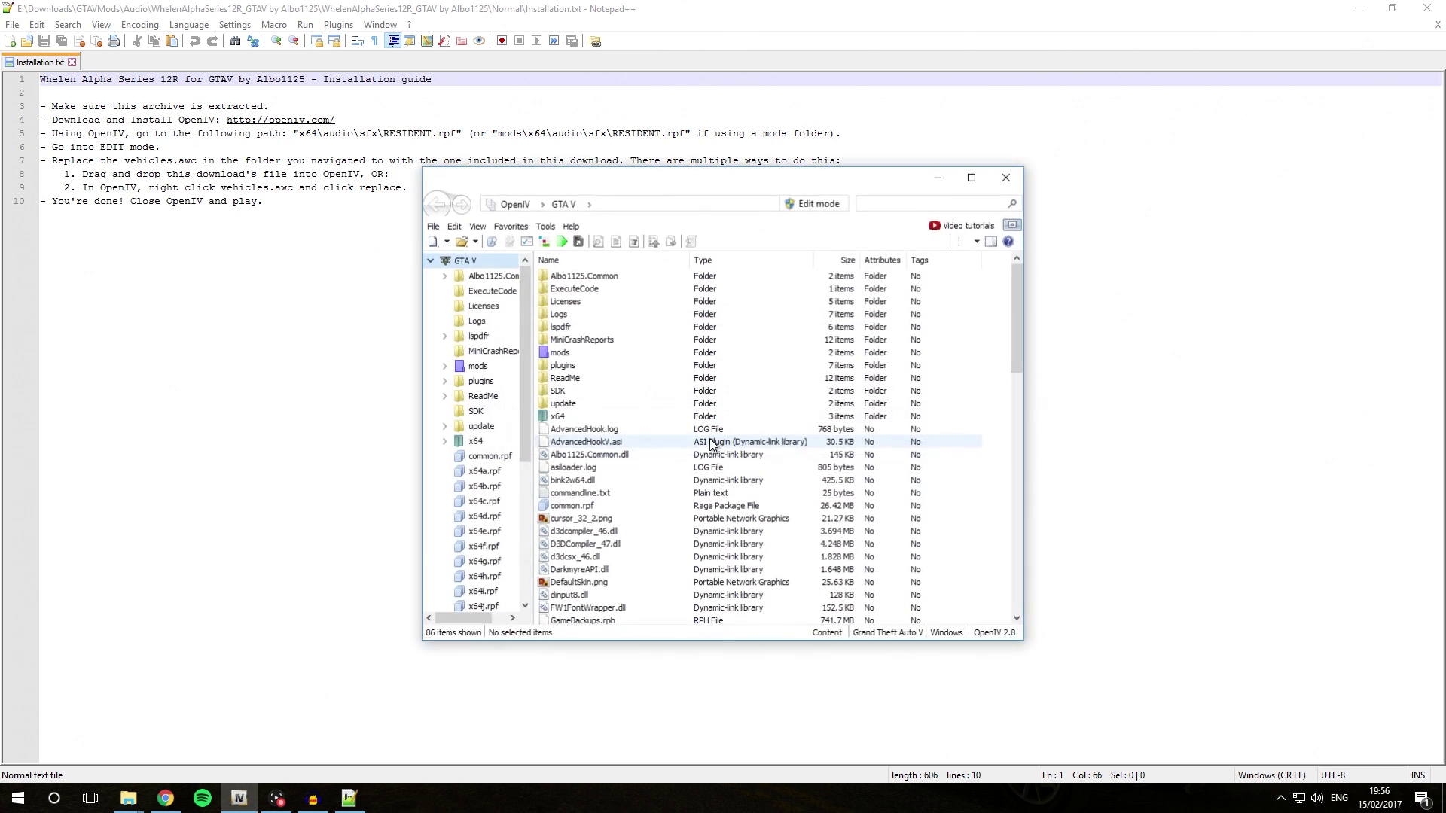
pyautogui.doubleClick(571, 354)
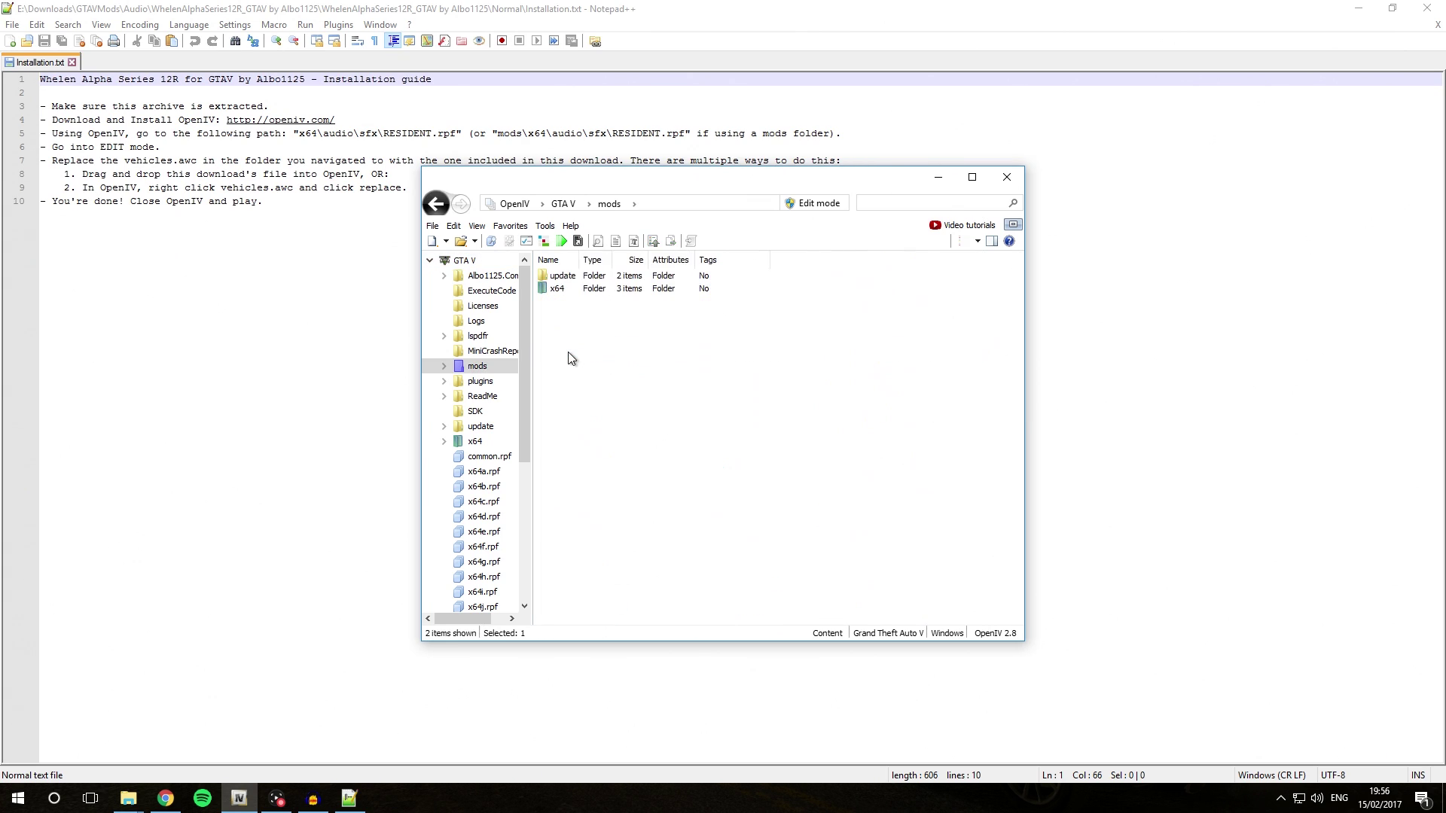
pyautogui.click(572, 288)
pyautogui.doubleClick(571, 288)
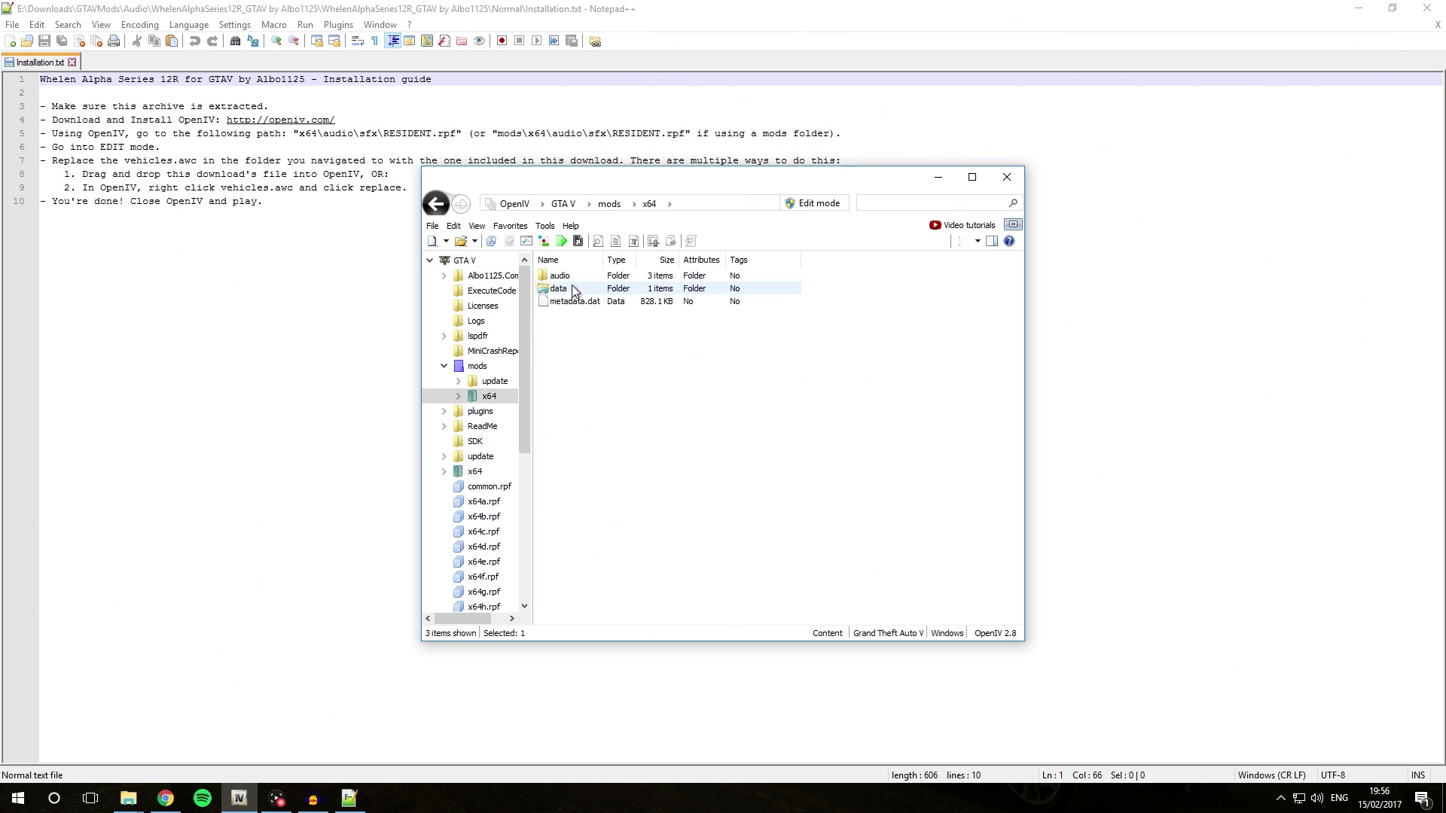
pyautogui.click(573, 277)
pyautogui.doubleClick(572, 277)
pyautogui.click(571, 275)
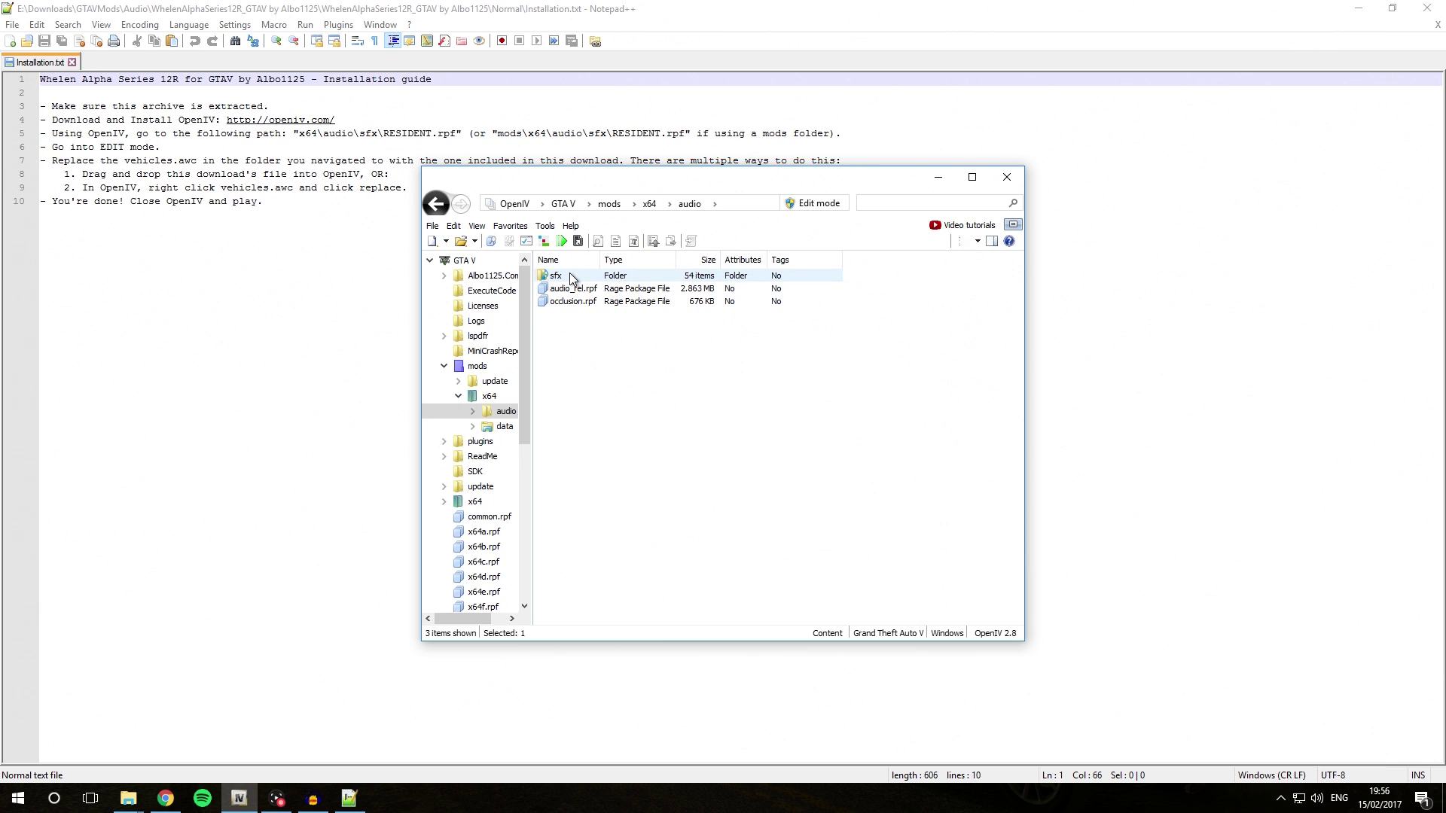
pyautogui.doubleClick(569, 274)
pyautogui.scroll(-7, 606, 369)
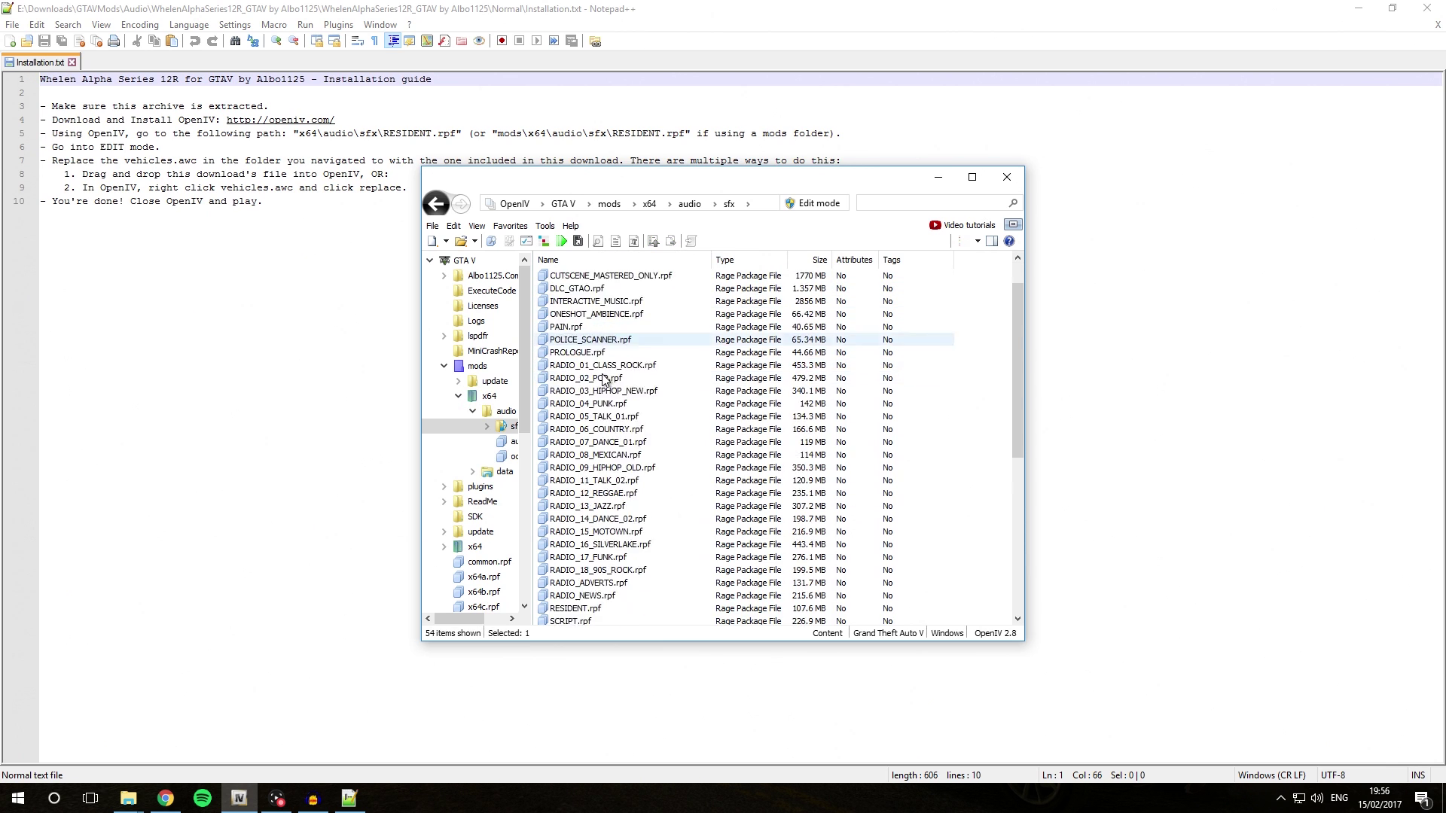
pyautogui.doubleClick(581, 379)
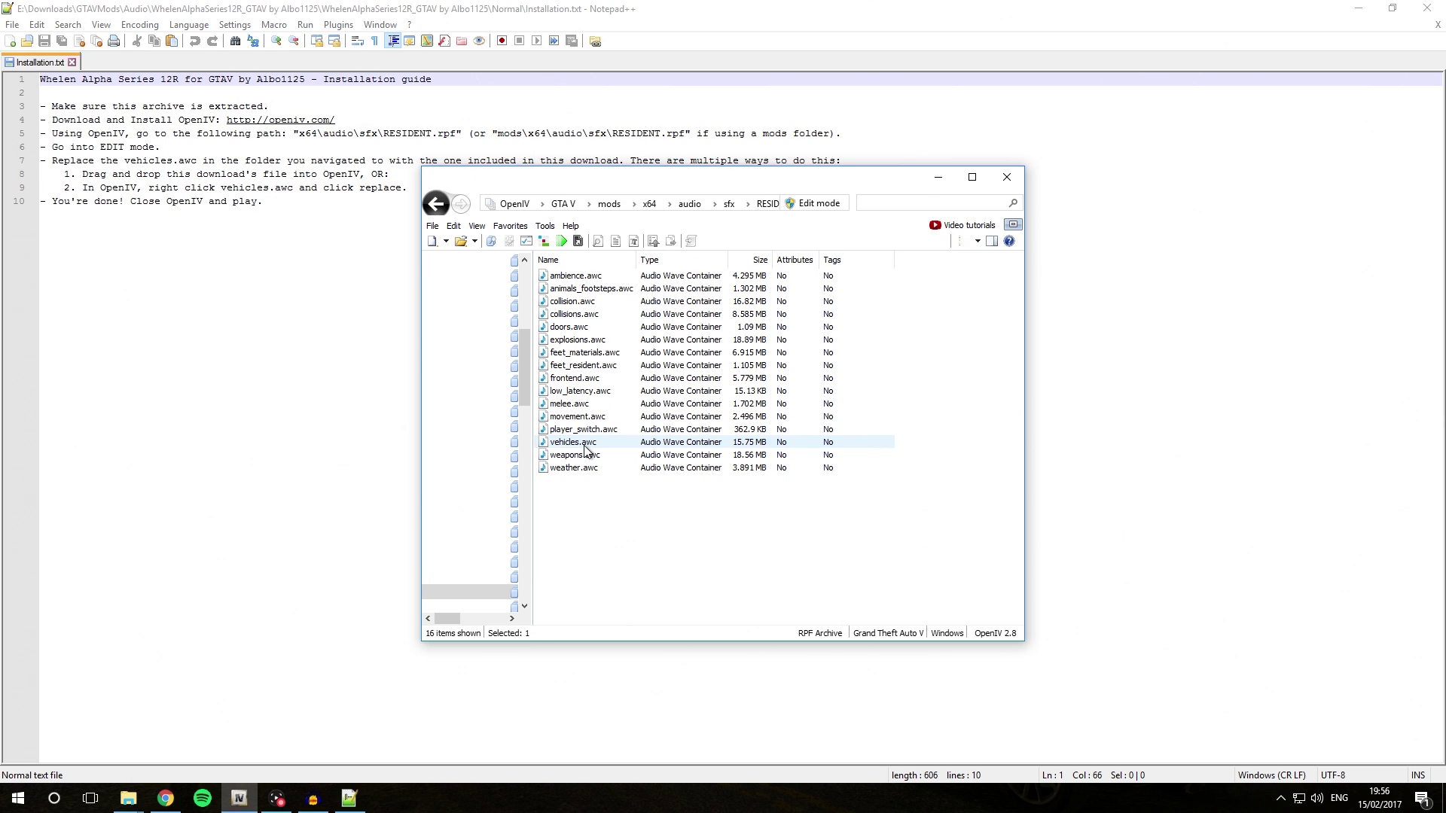
# - Enable edit mode for RESIDENT.rpf and close the Notepad++ installation guide
pyautogui.click(828, 204)
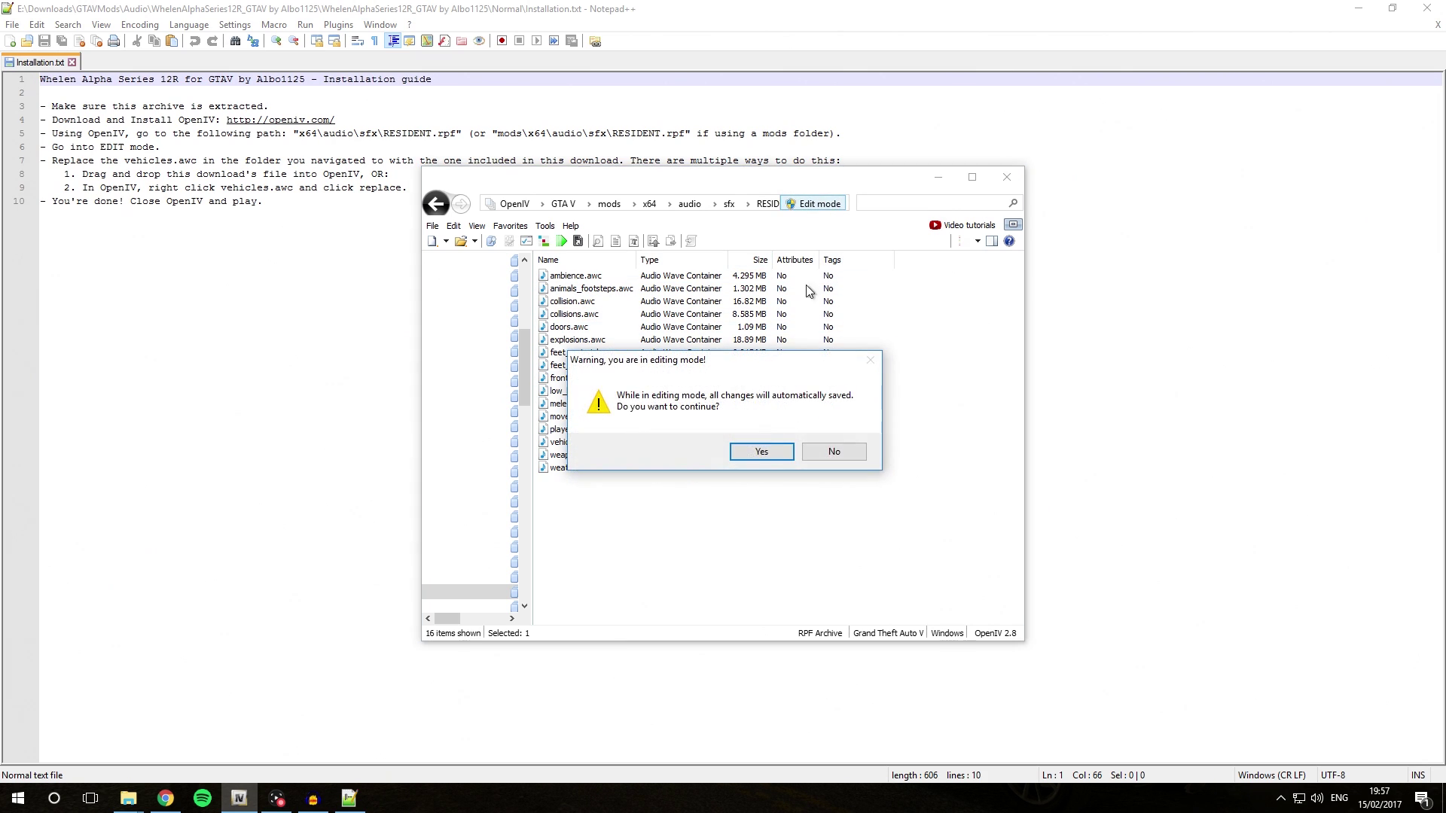
pyautogui.click(762, 452)
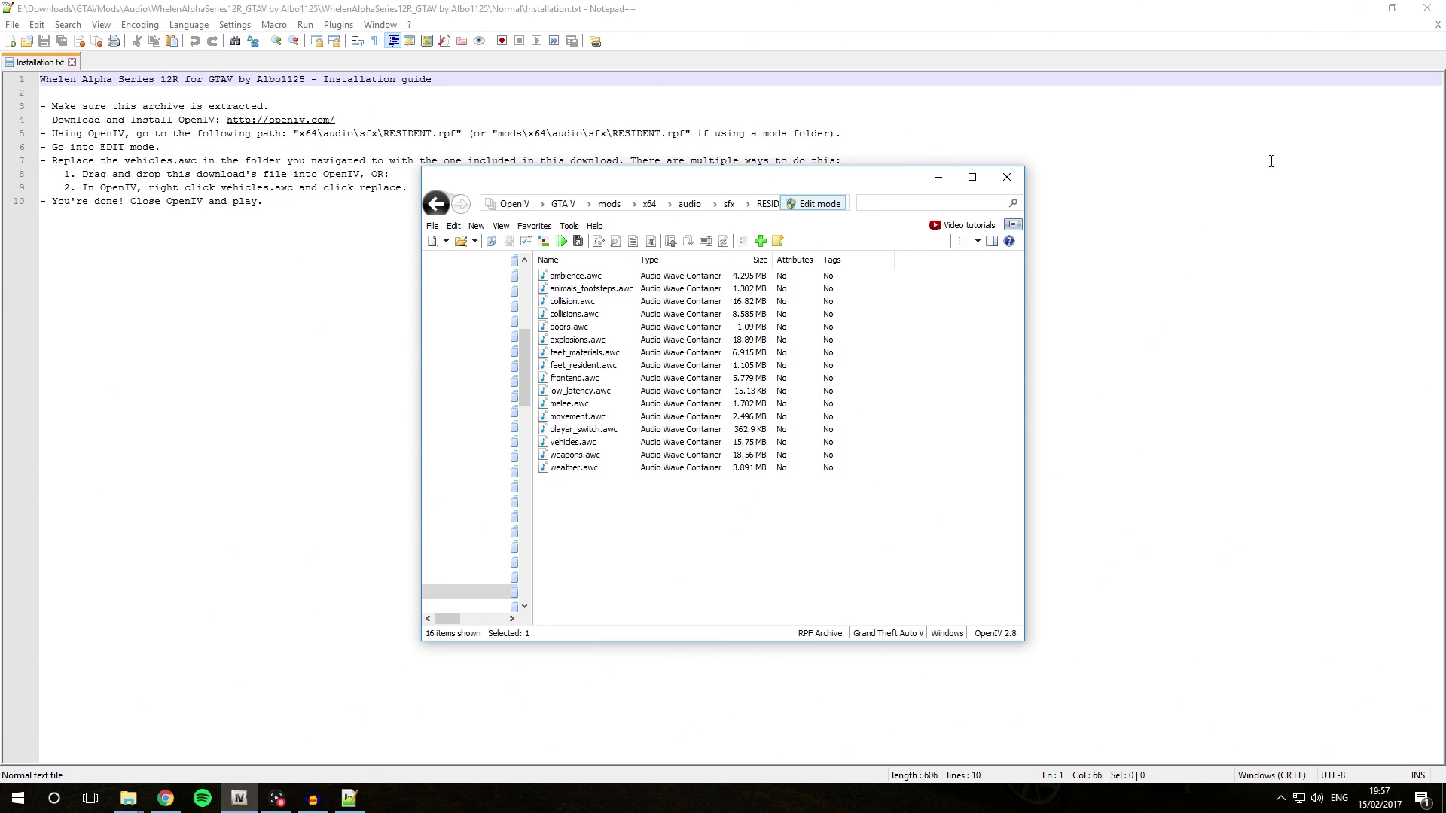
pyautogui.click(1424, 13)
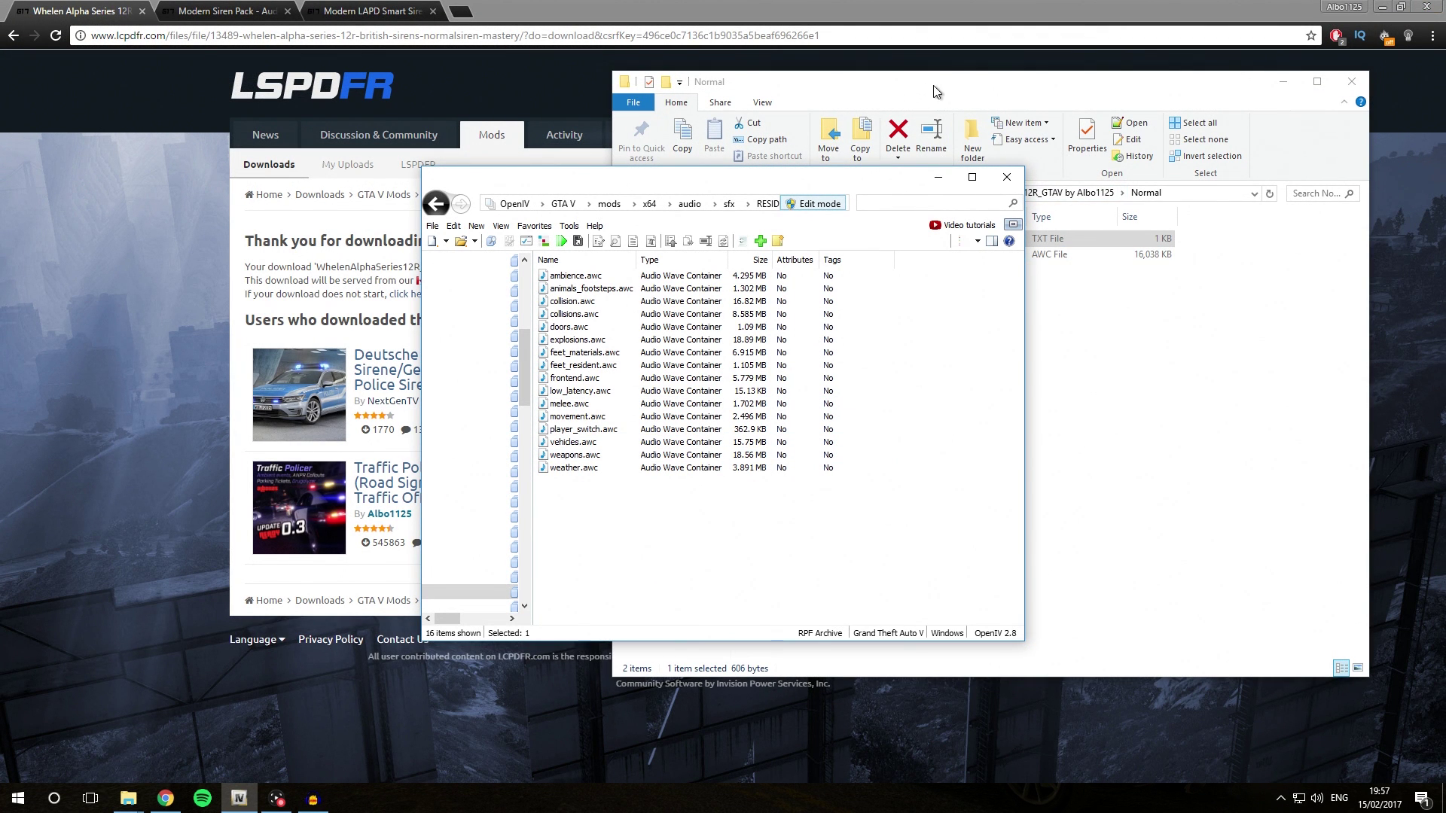
# - Place the Normal folder window beside OpenIV's RESIDENT.rpf listing on the left
pyautogui.moveTo(933, 85); pyautogui.dragTo(1005, 116)
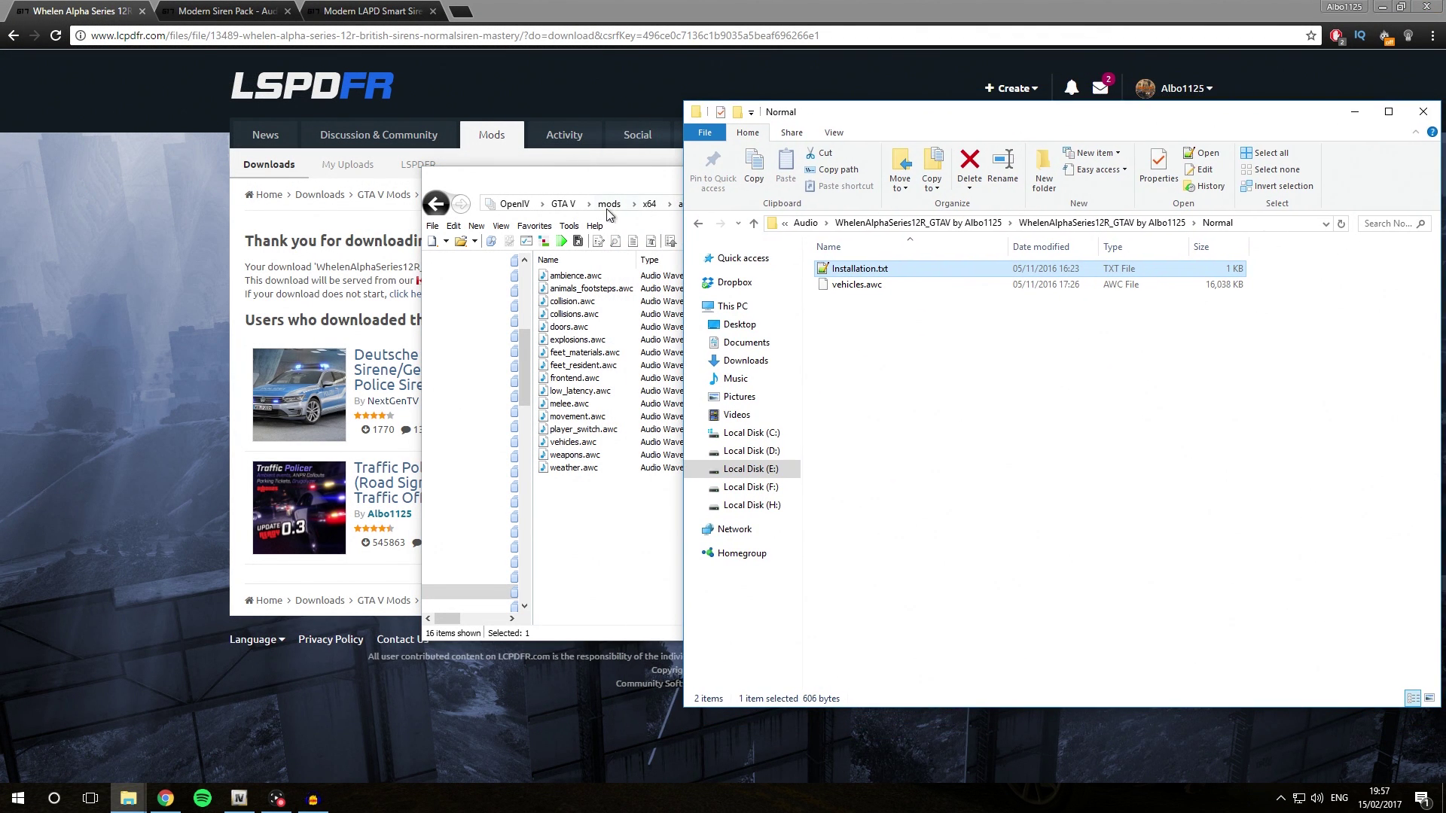
pyautogui.moveTo(621, 181); pyautogui.dragTo(288, 145)
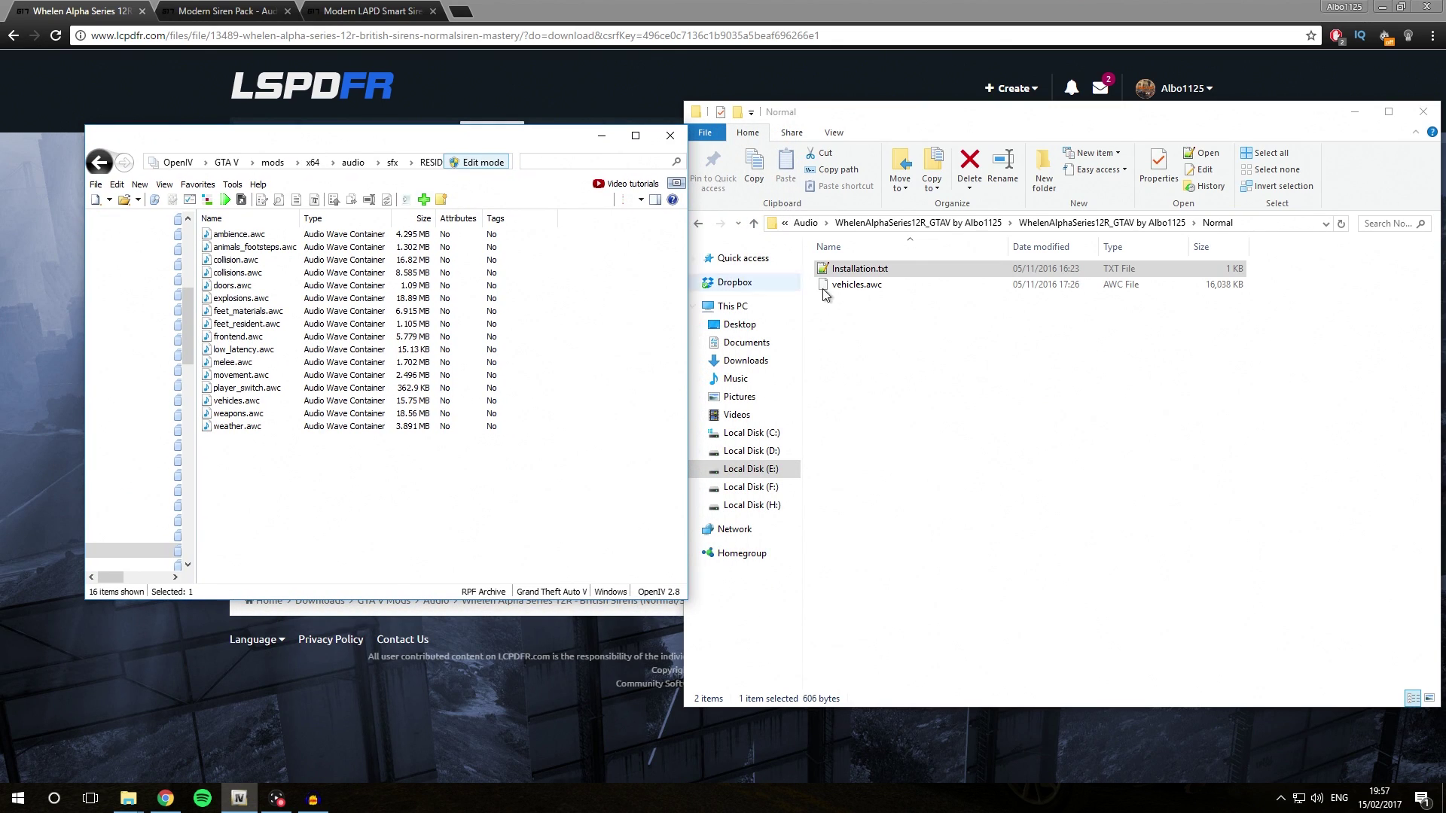
pyautogui.click(877, 310)
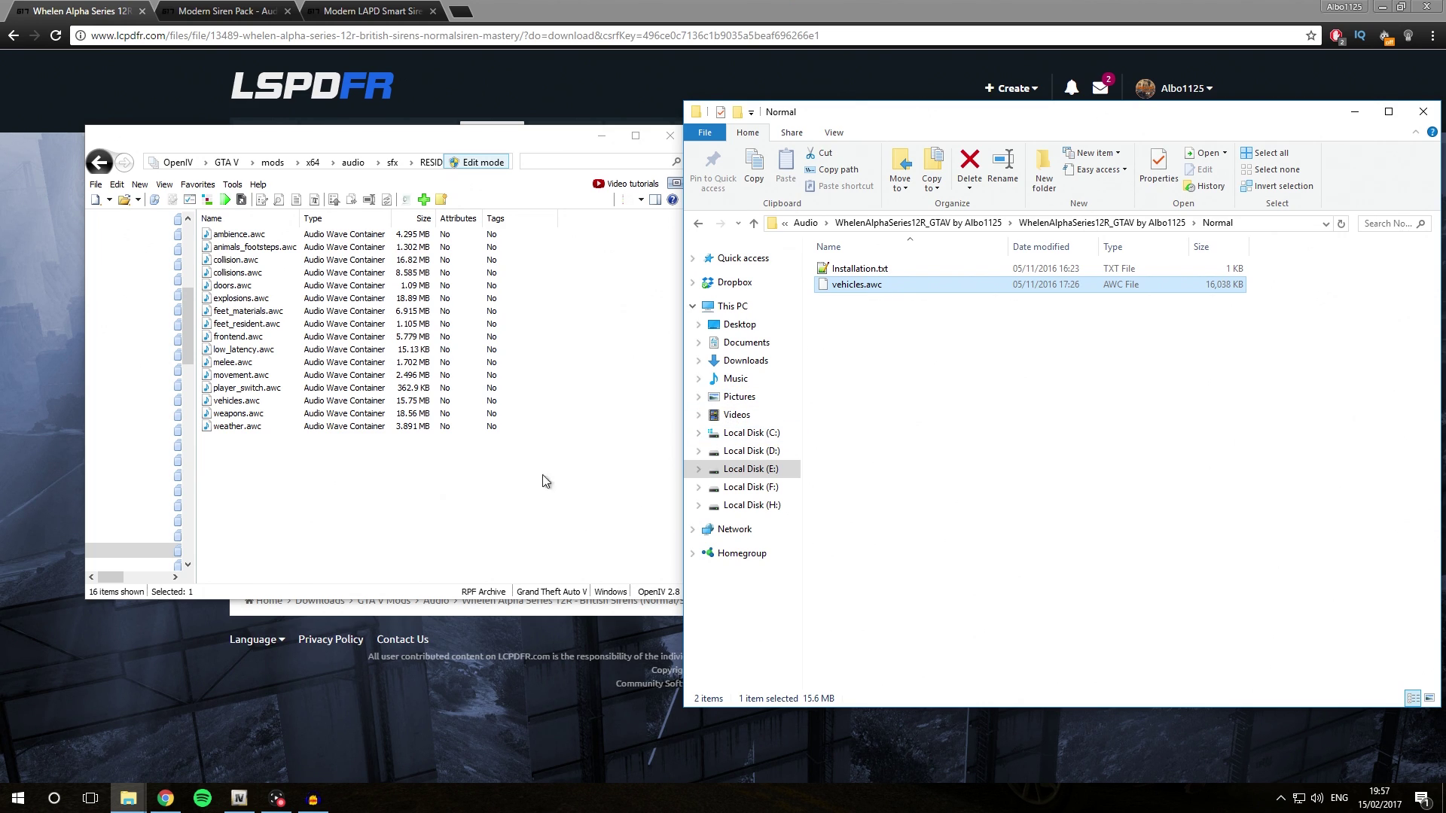
# - Drag the Normal folder's vehicles.awc into the RESIDENT.rpf list, then reselect the archive's vehicles.awc
pyautogui.click(467, 491)
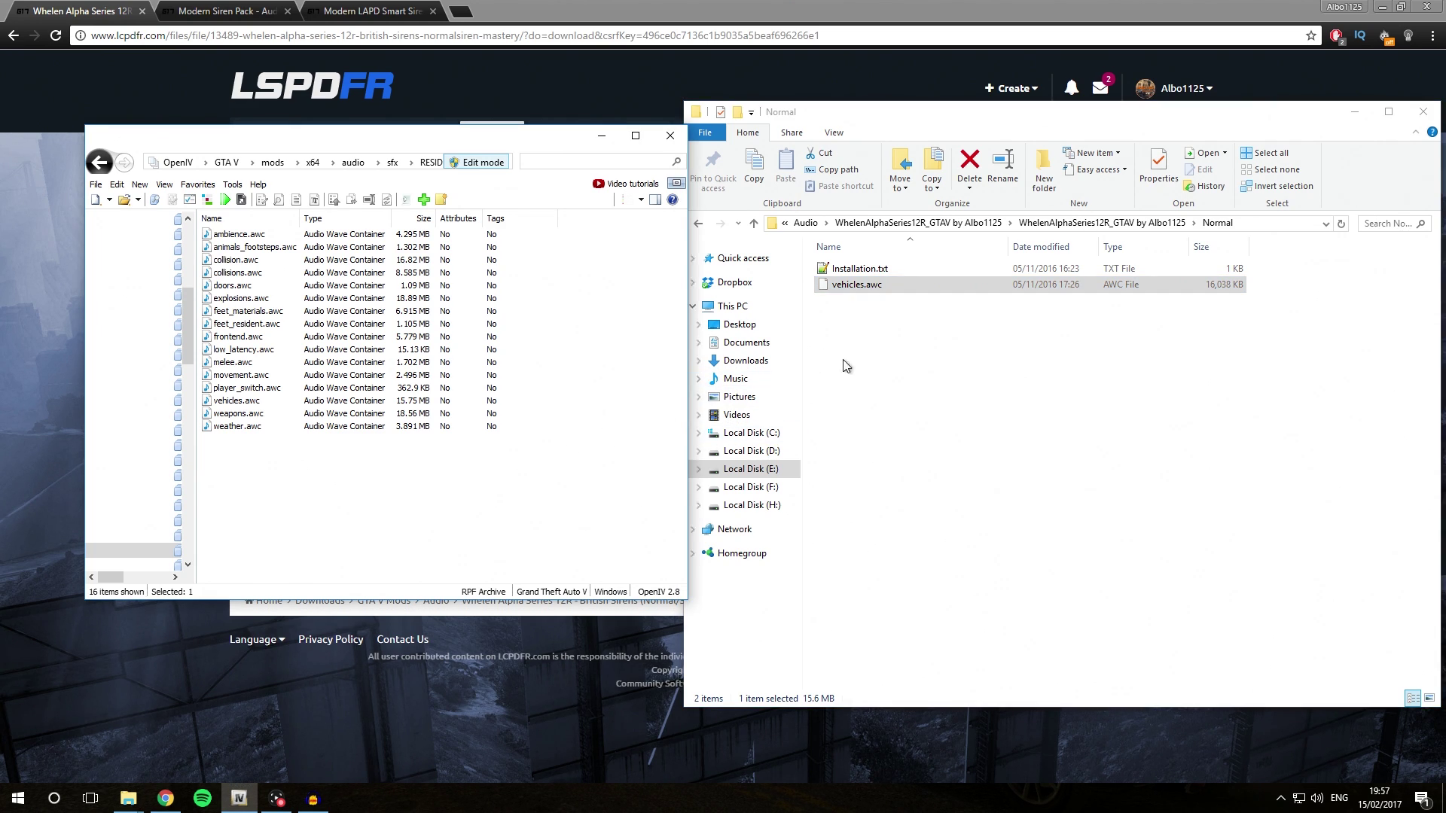
pyautogui.click(866, 288)
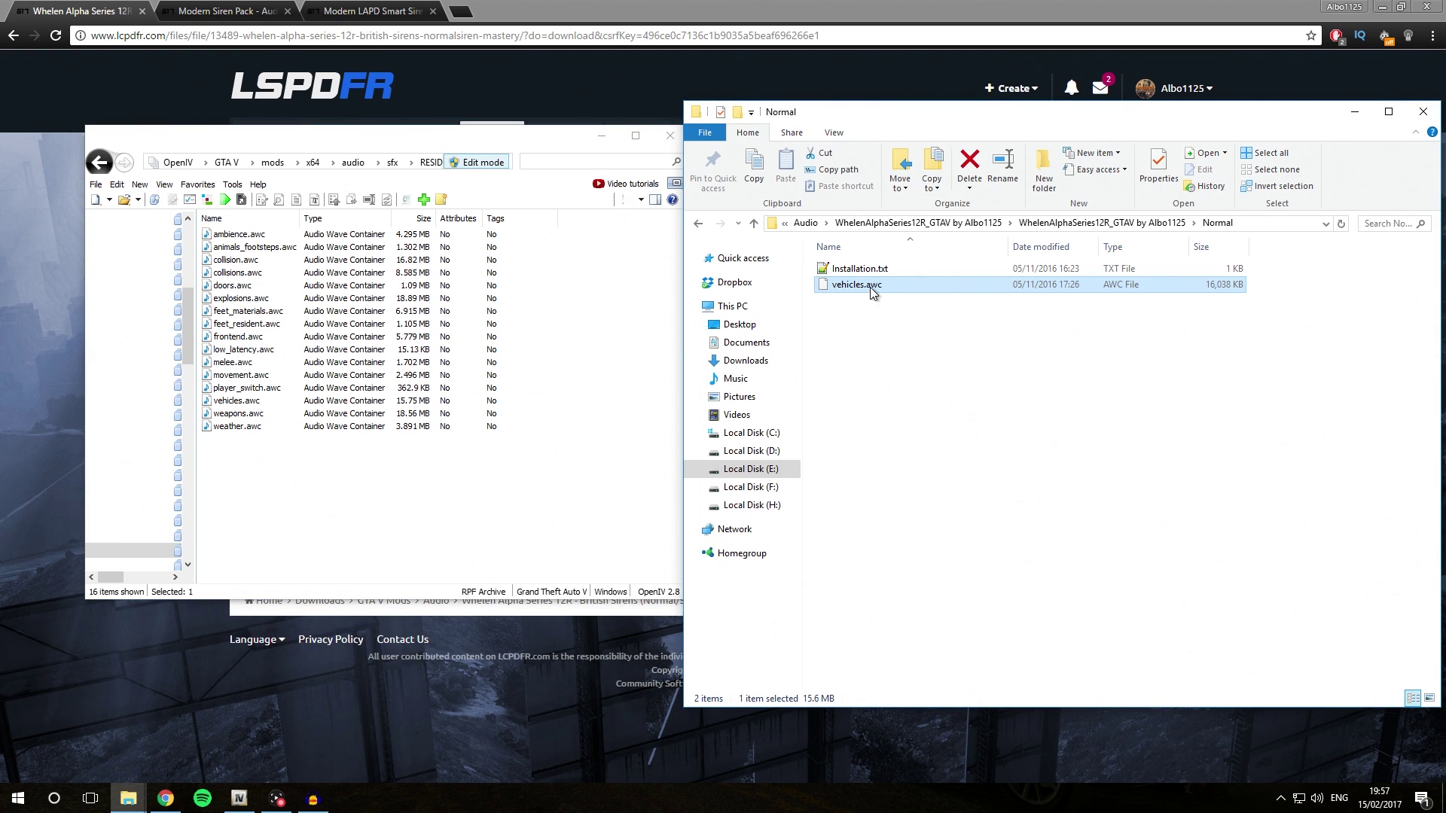
pyautogui.moveTo(870, 286); pyautogui.dragTo(351, 446)
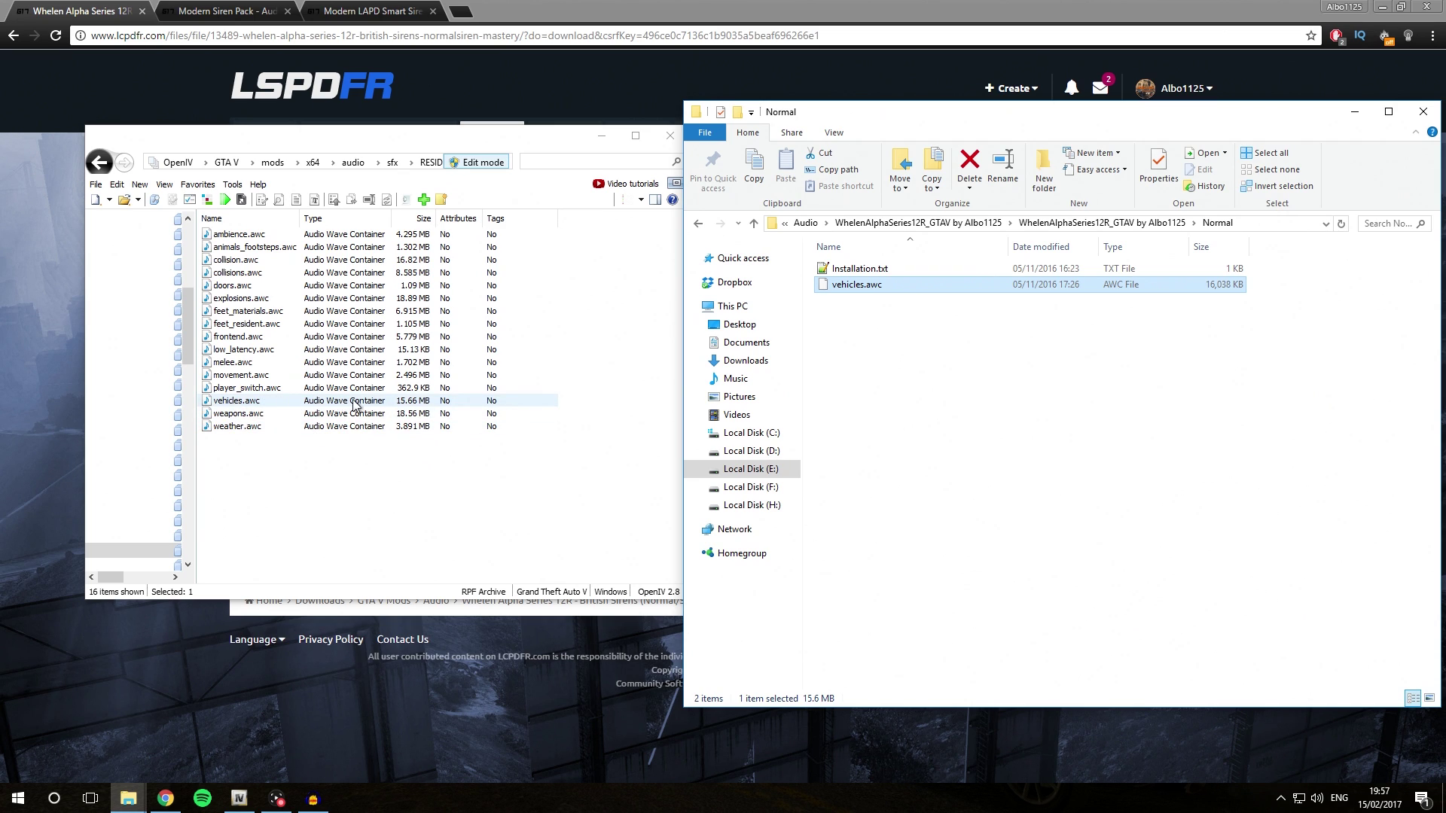
pyautogui.click(414, 407)
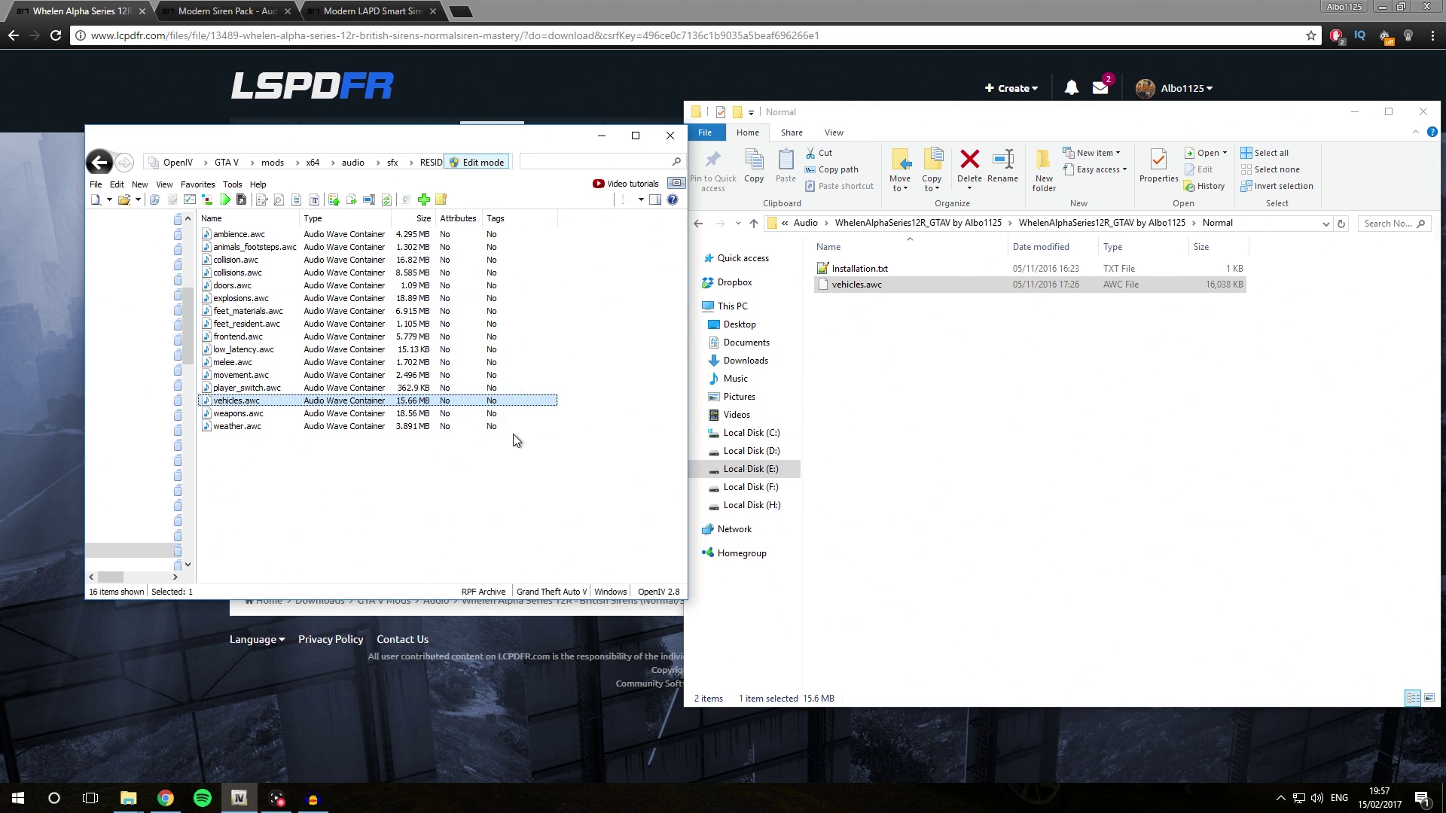
pyautogui.click(485, 484)
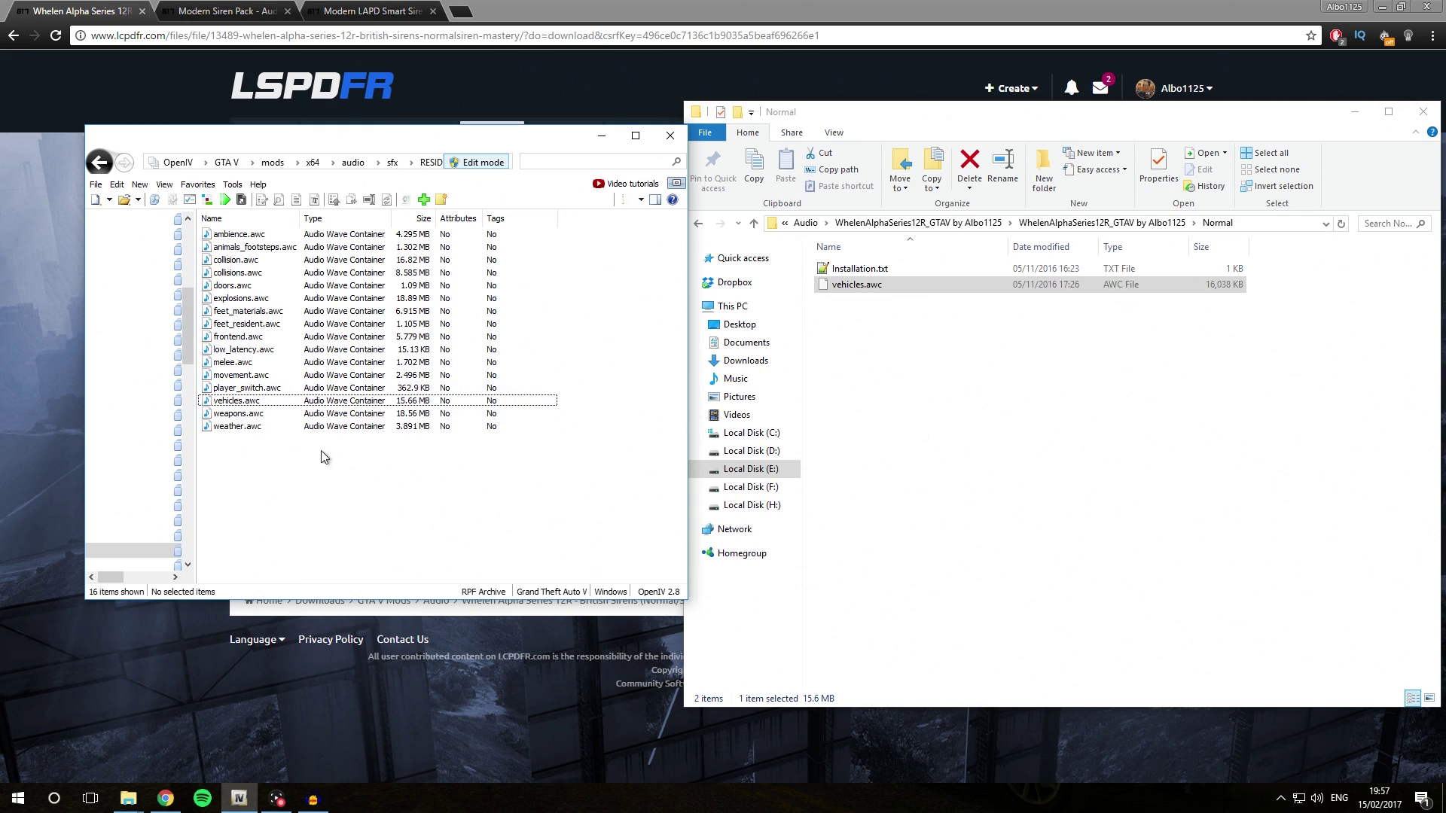
pyautogui.click(256, 405)
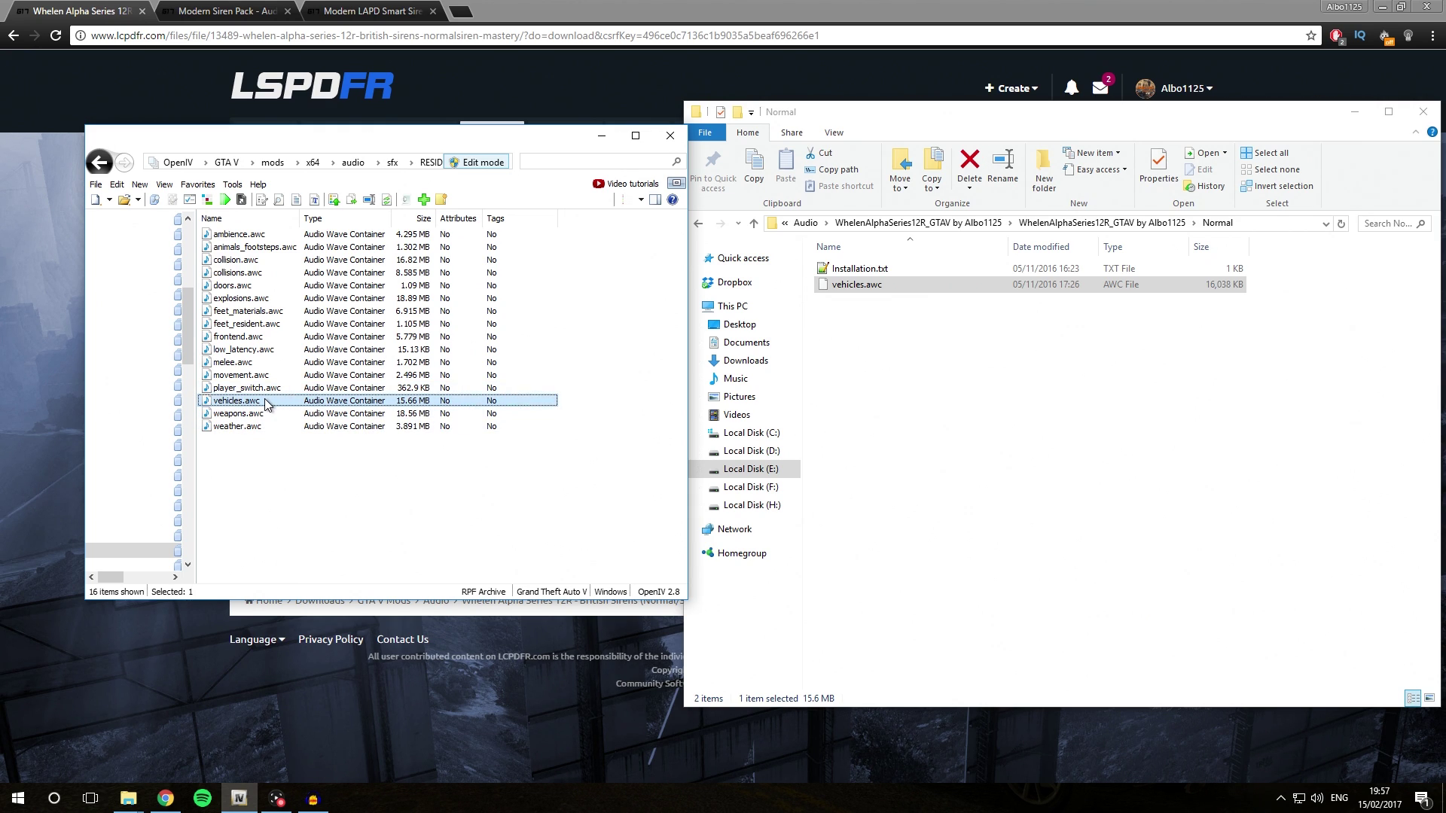
# - Replace vehicles.awc with Audio\WhelenAlphaSeries12R_GTAV\Normal\vehicles.awc and turn off edit mode
pyautogui.rightClick(266, 404)
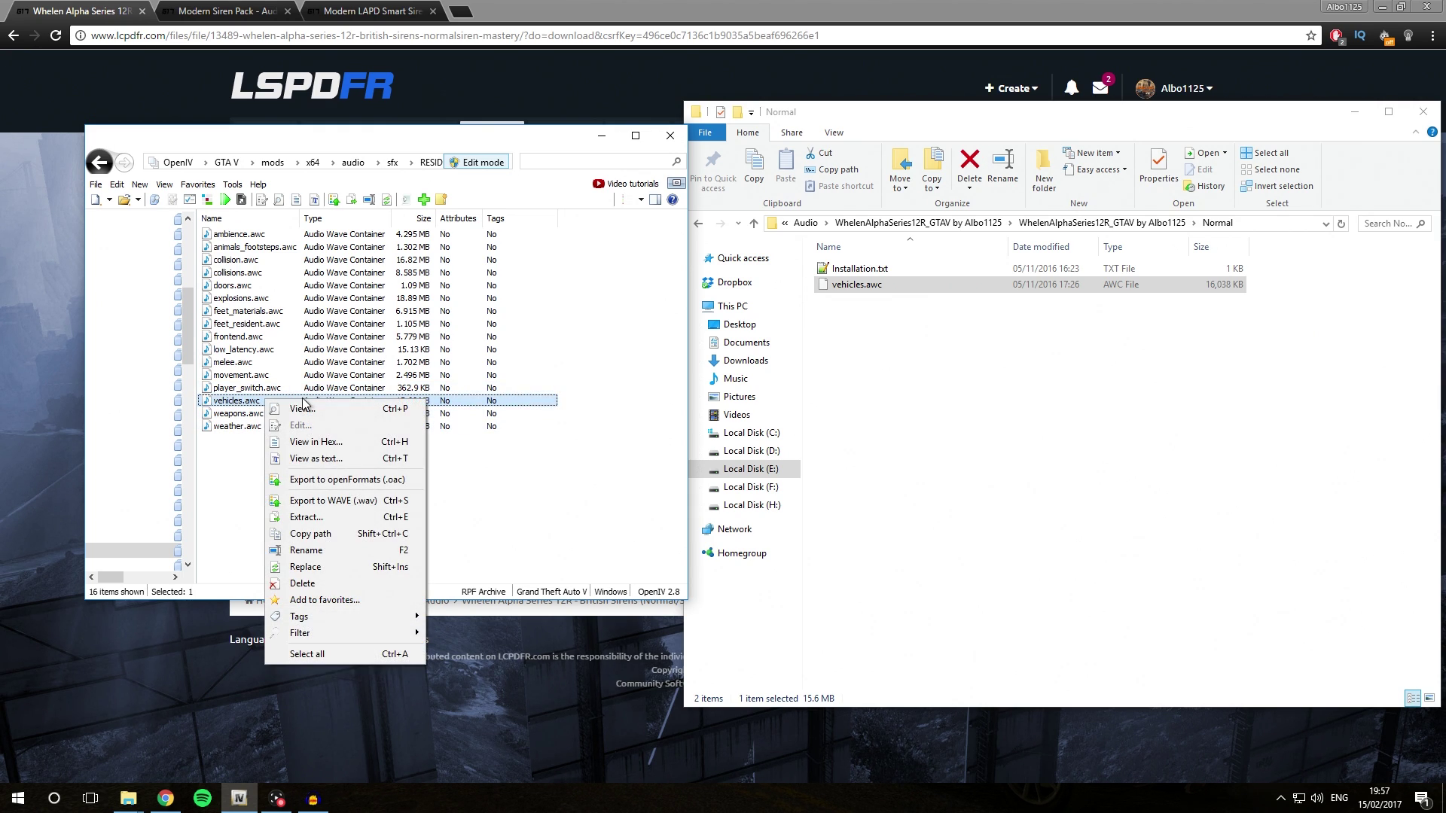
pyautogui.click(324, 567)
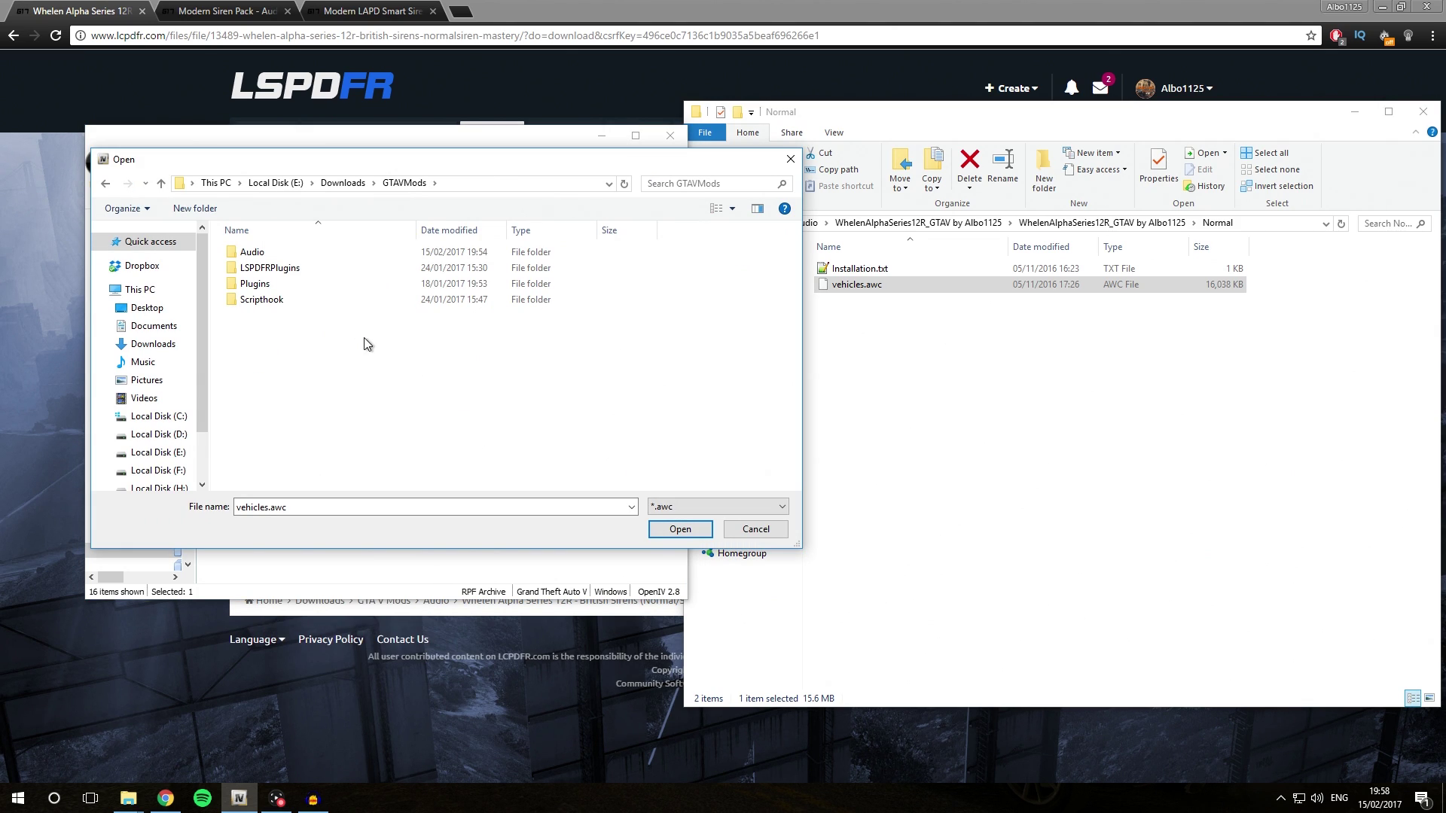
pyautogui.doubleClick(280, 254)
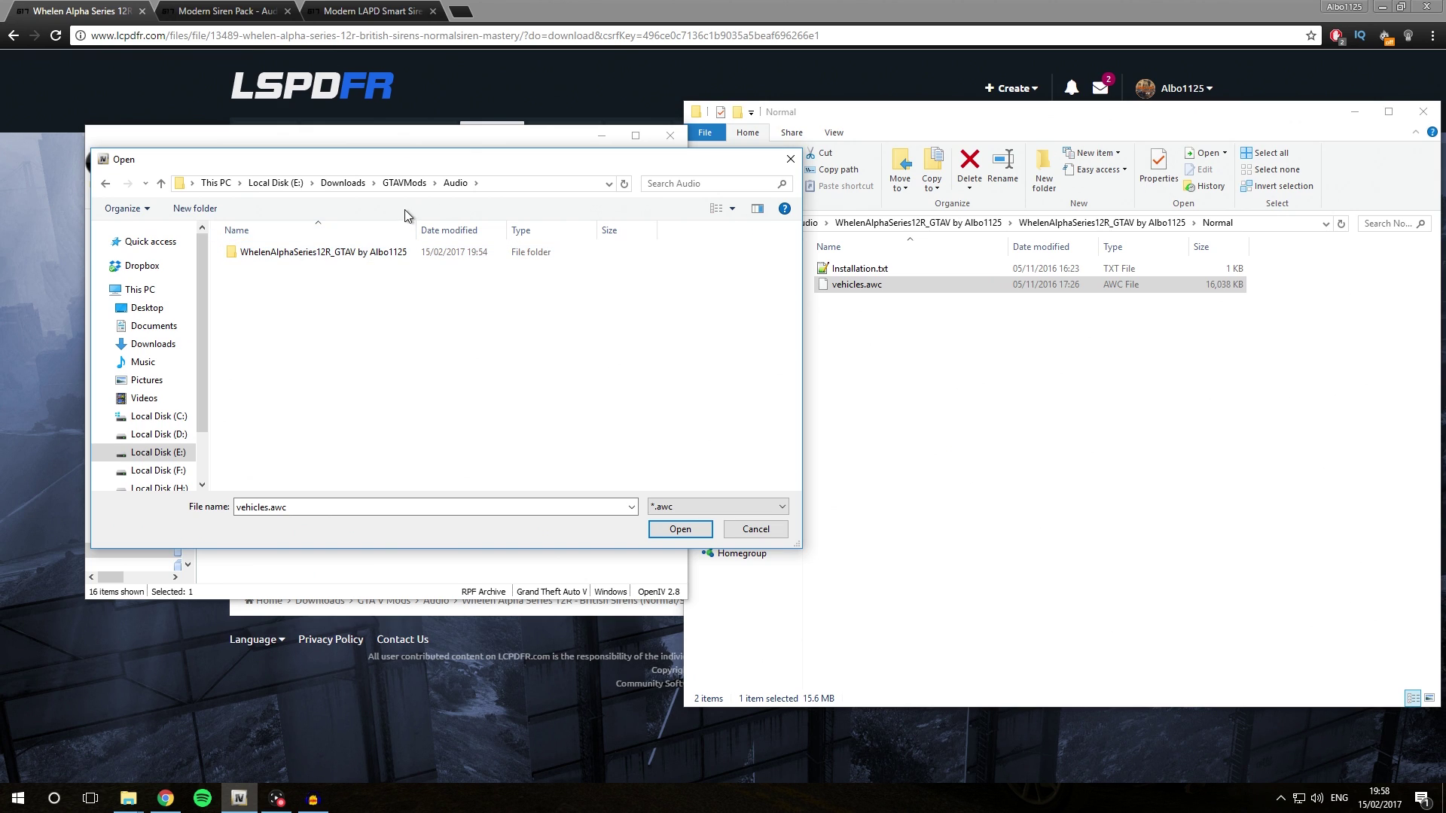
pyautogui.doubleClick(347, 254)
pyautogui.doubleClick(349, 251)
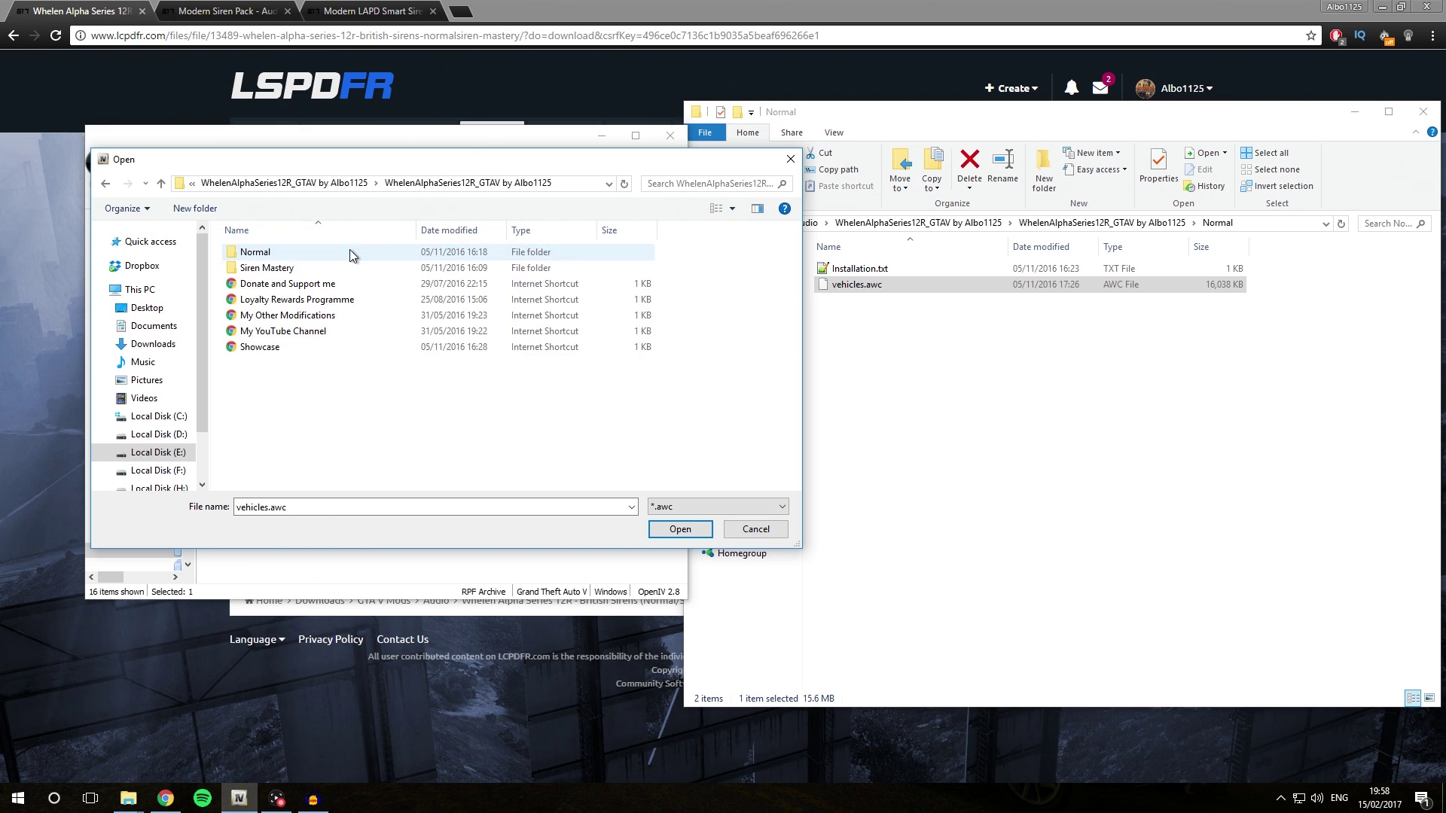
pyautogui.doubleClick(282, 253)
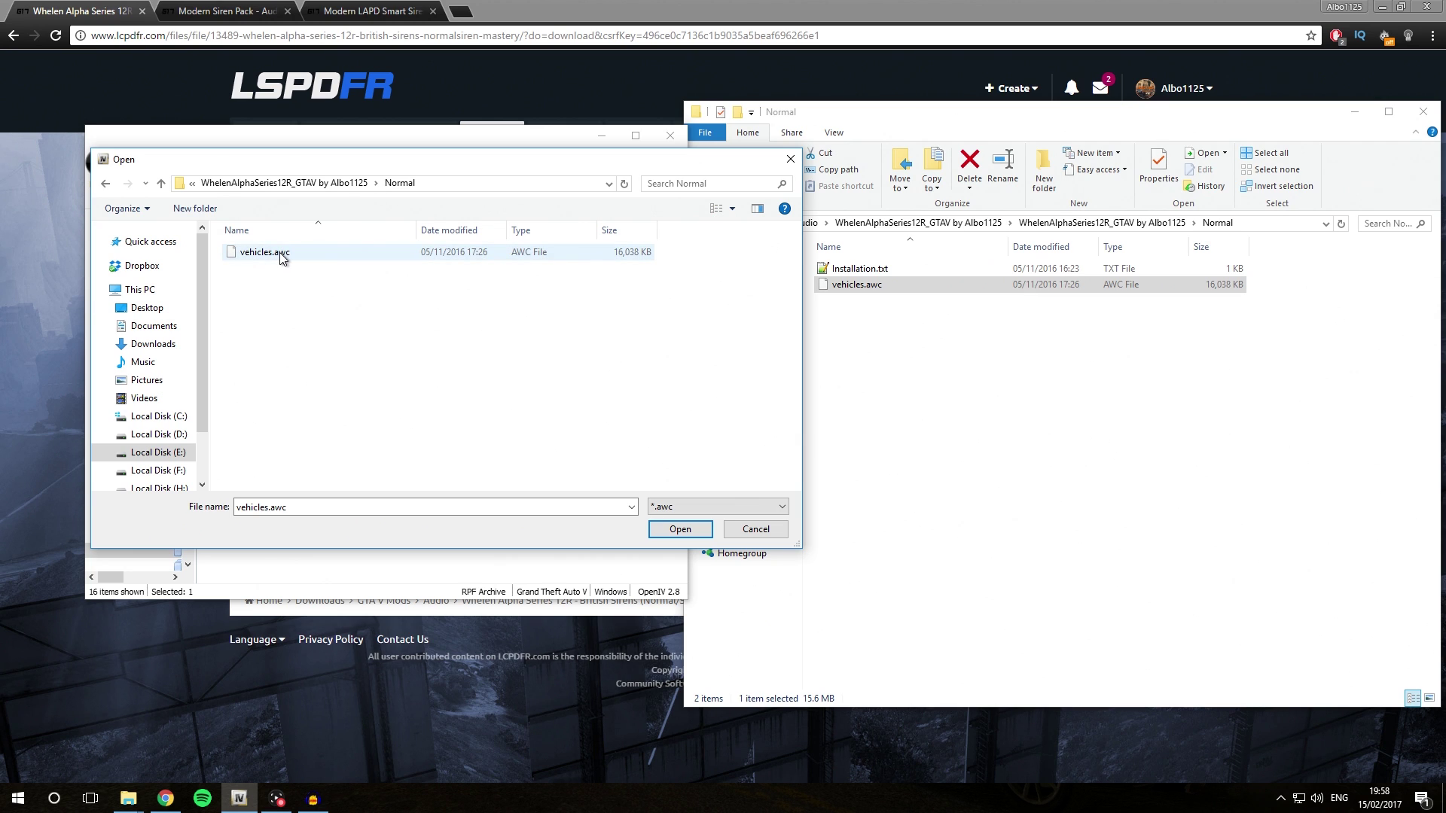
pyautogui.doubleClick(278, 251)
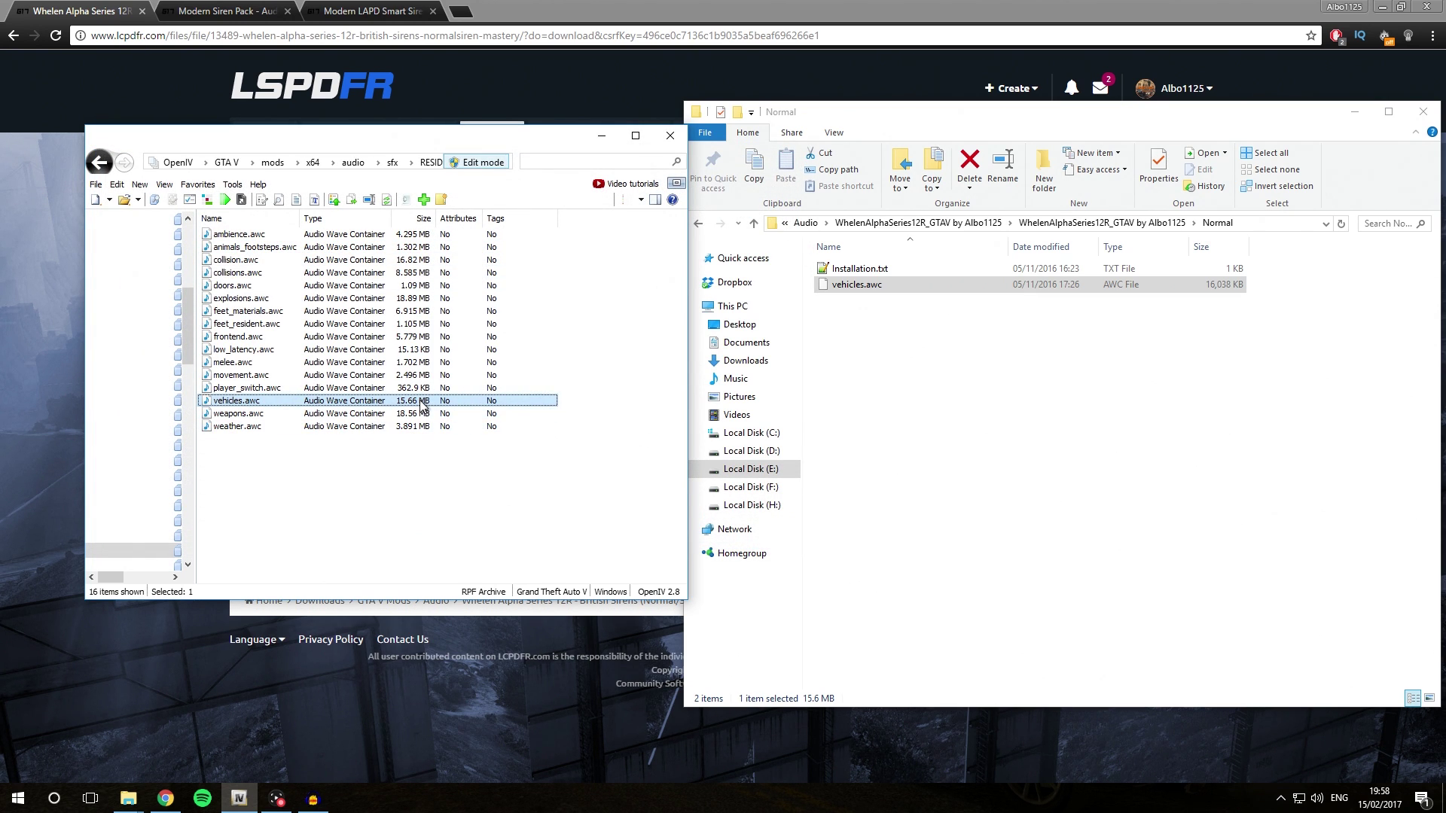
pyautogui.click(476, 161)
# - Download the Modern Siren Pack Alpha 2.0.2 rar into the Audio folder and open it
pyautogui.click(447, 492)
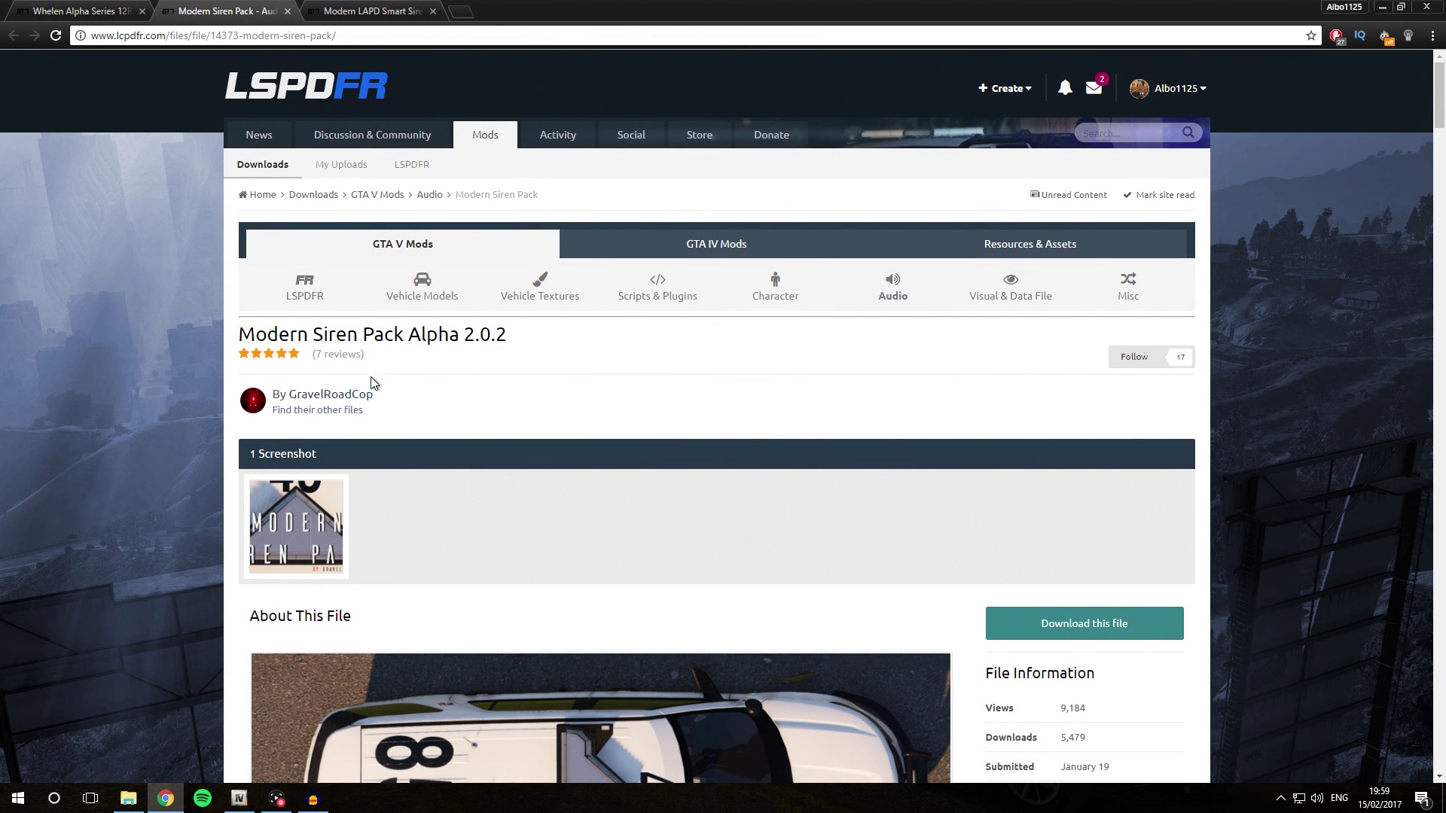
pyautogui.click(1095, 622)
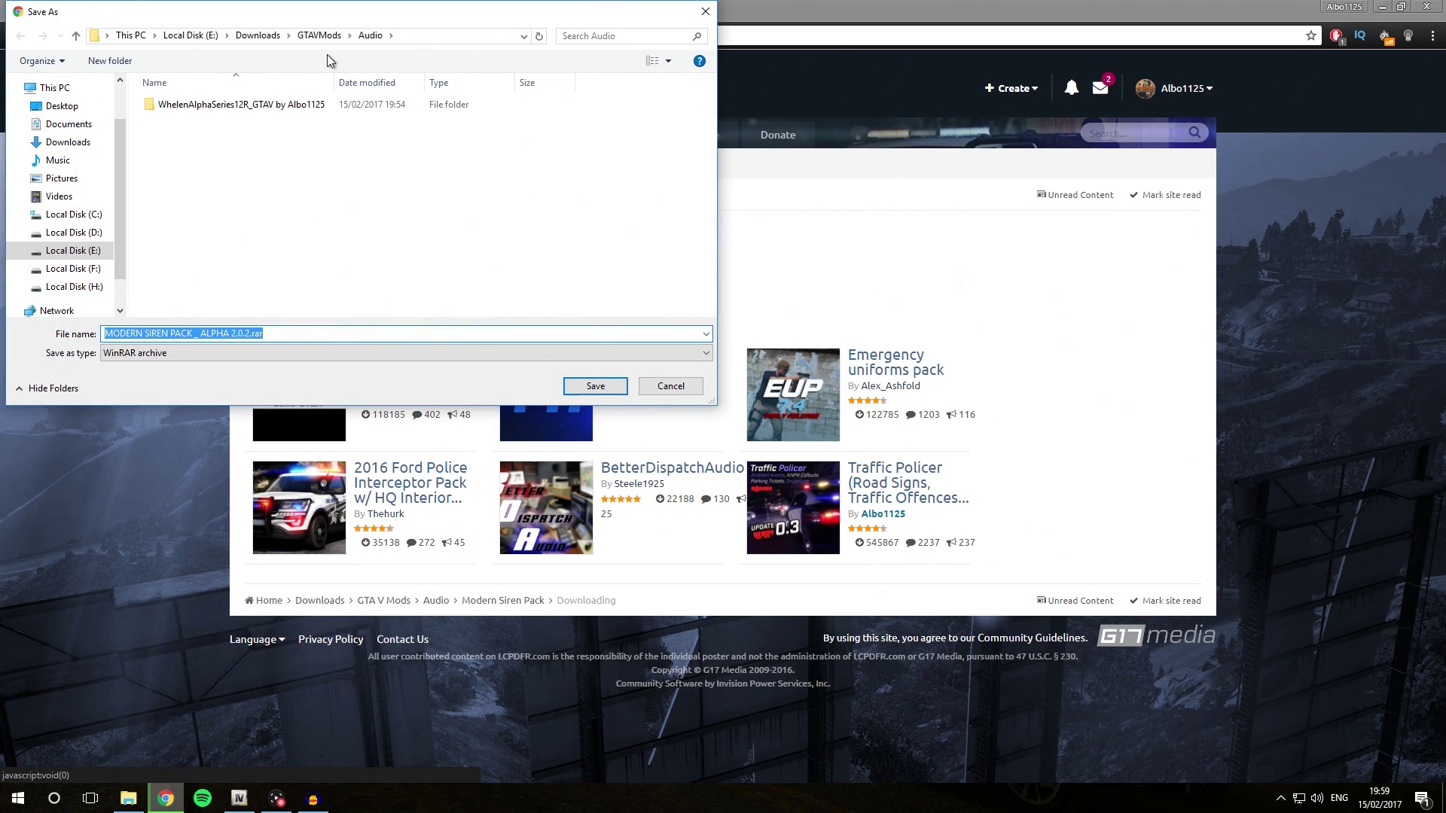
pyautogui.click(604, 397)
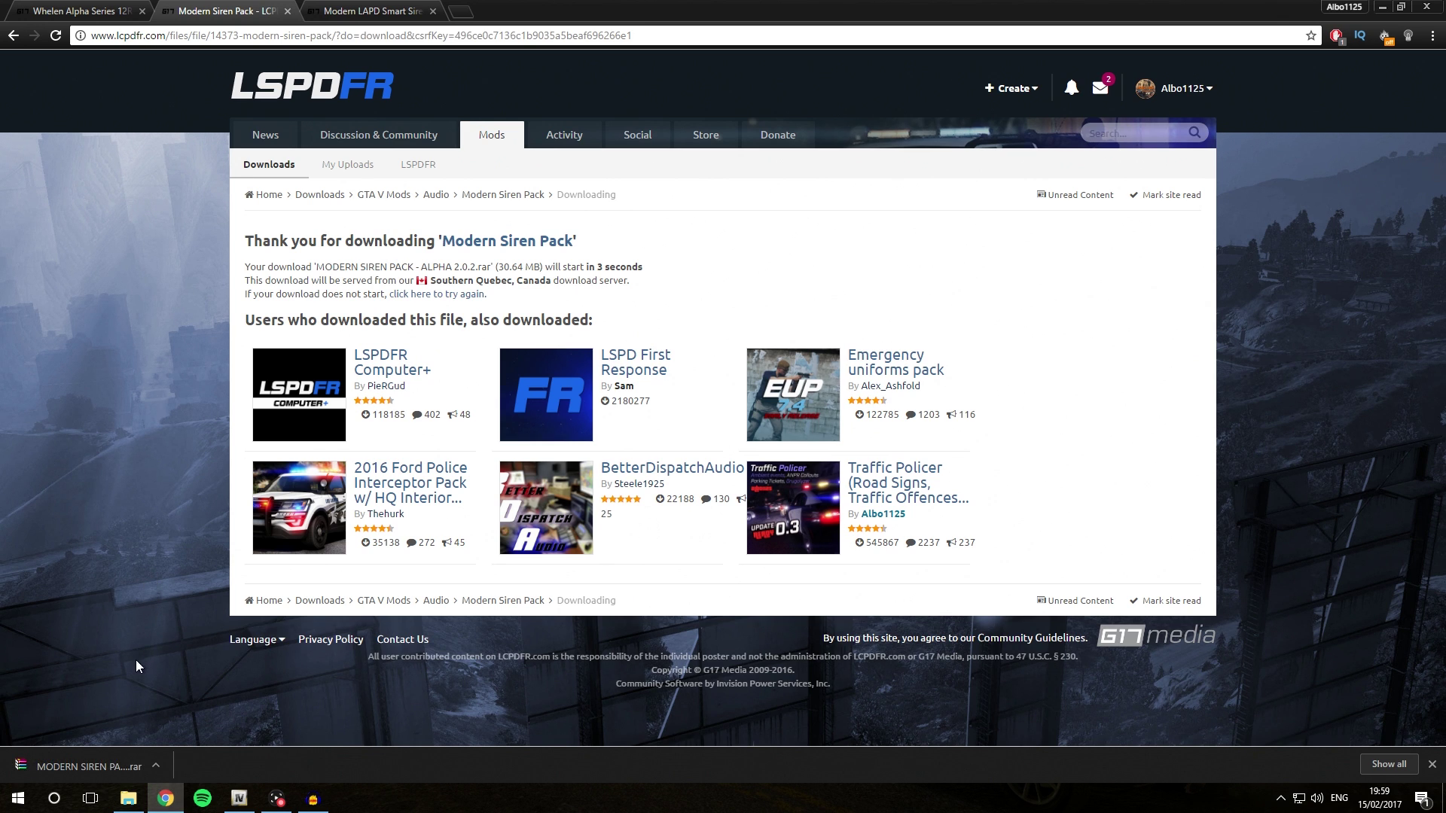
pyautogui.click(93, 764)
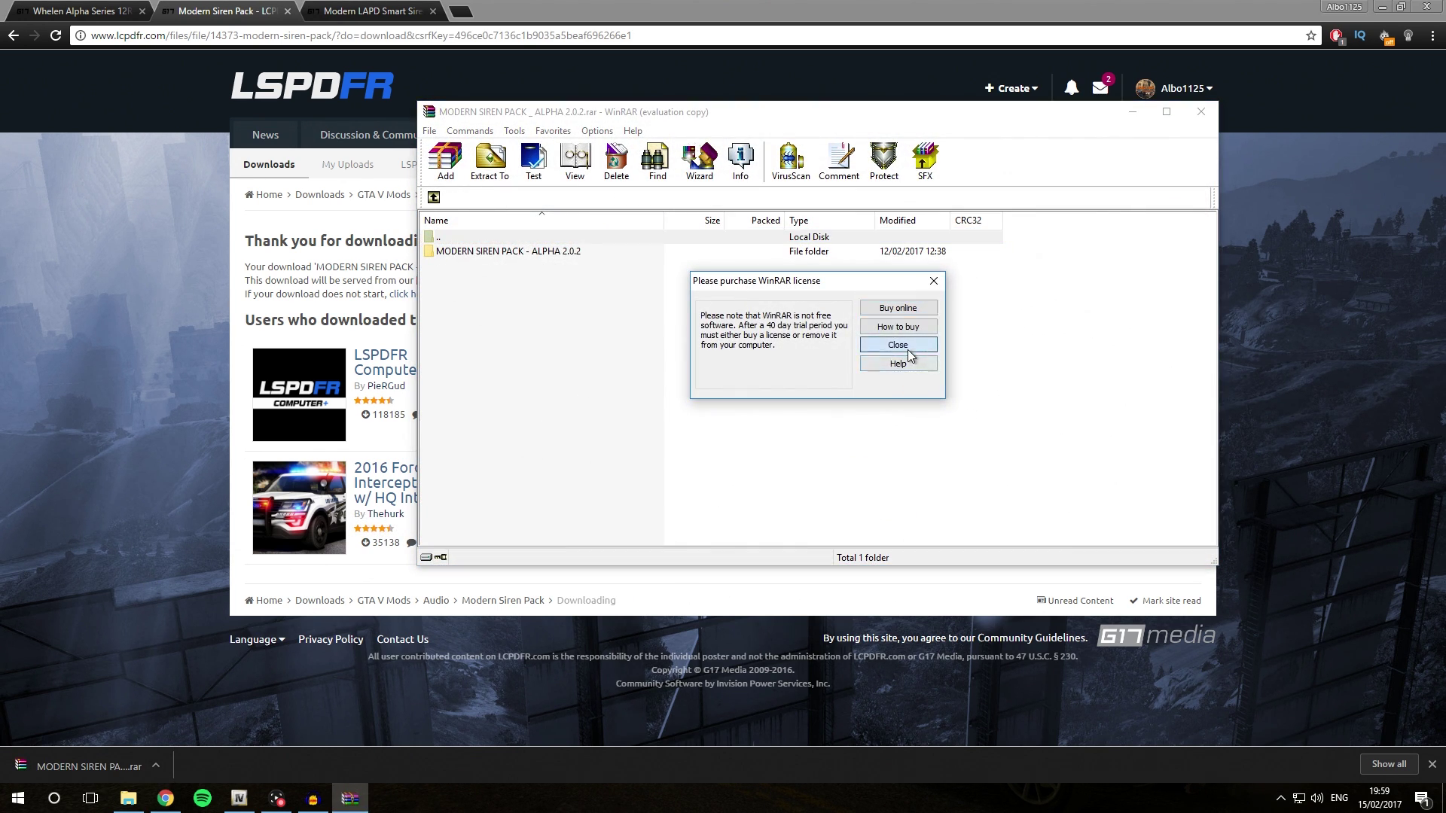
# - Extract MODERN SIREN PACK - ALPHA 2.0.2 and open its readme in Notepad++
pyautogui.click(914, 354)
pyautogui.click(496, 181)
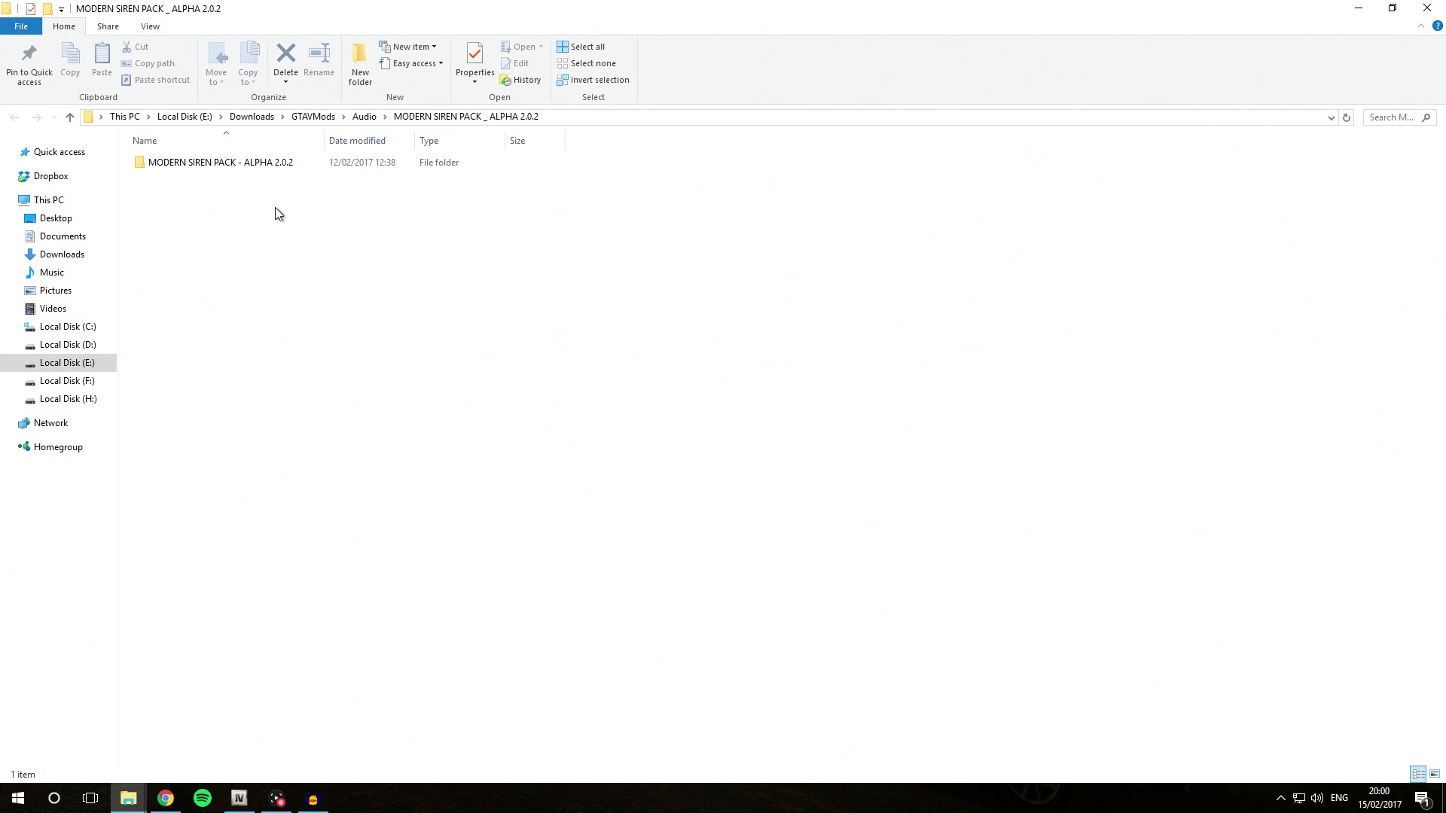
pyautogui.doubleClick(233, 163)
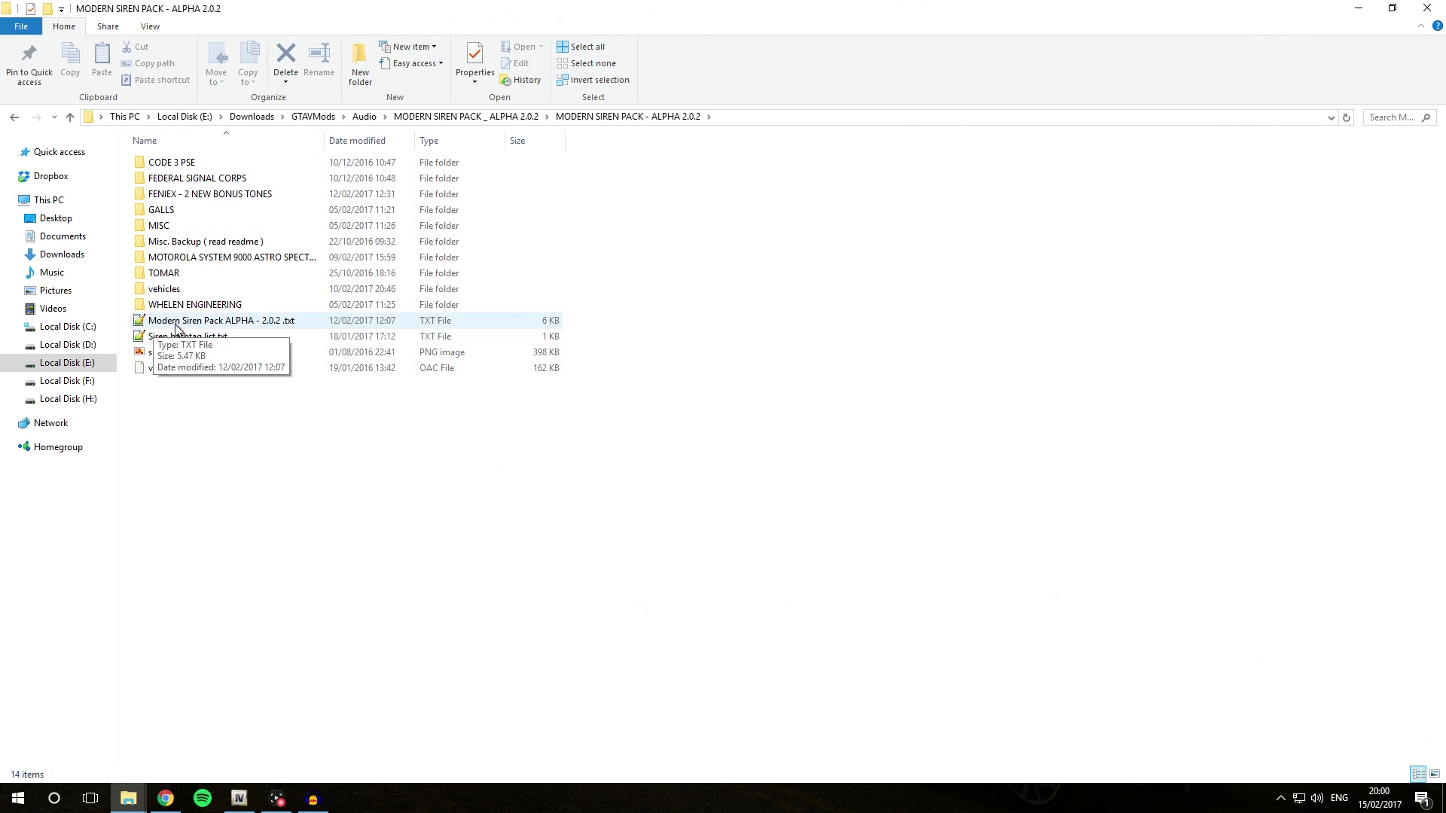
pyautogui.click(240, 325)
pyautogui.doubleClick(241, 325)
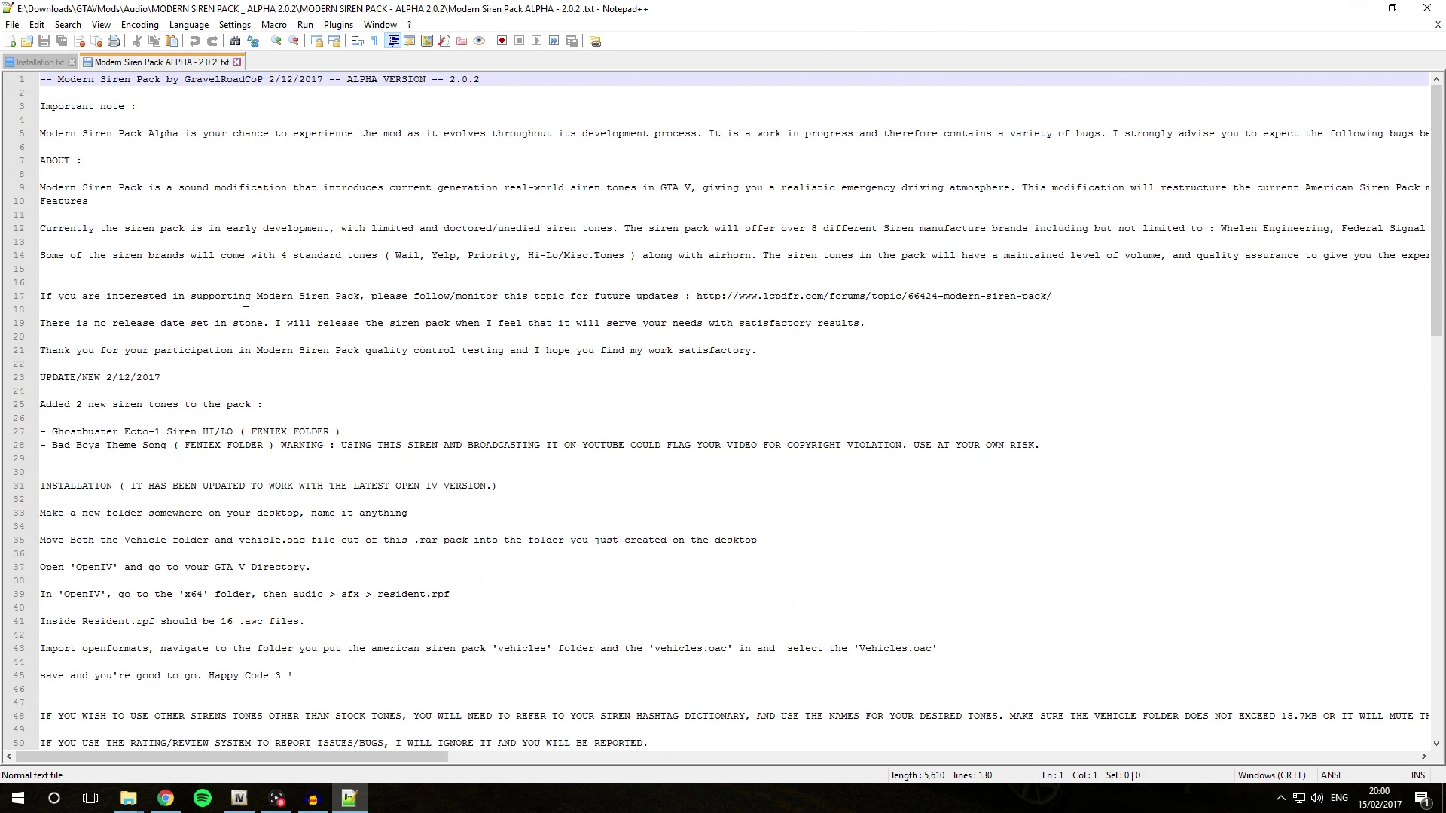
# - Scroll through the Modern Siren Pack readme's INSTALLATION notes, then close Notepad++
pyautogui.scroll(-4, 246, 312)
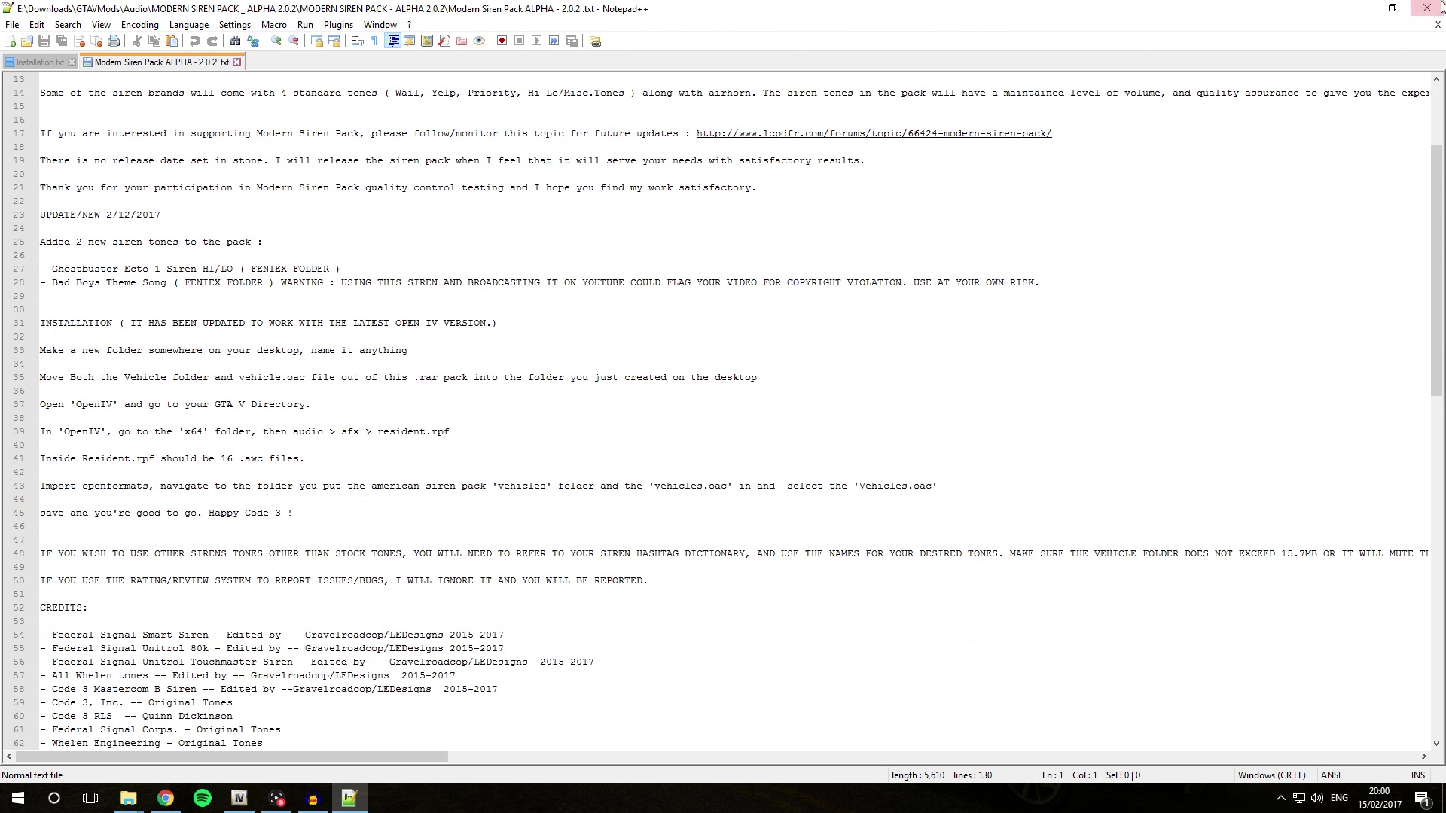
pyautogui.scroll(-1, 1039, 342)
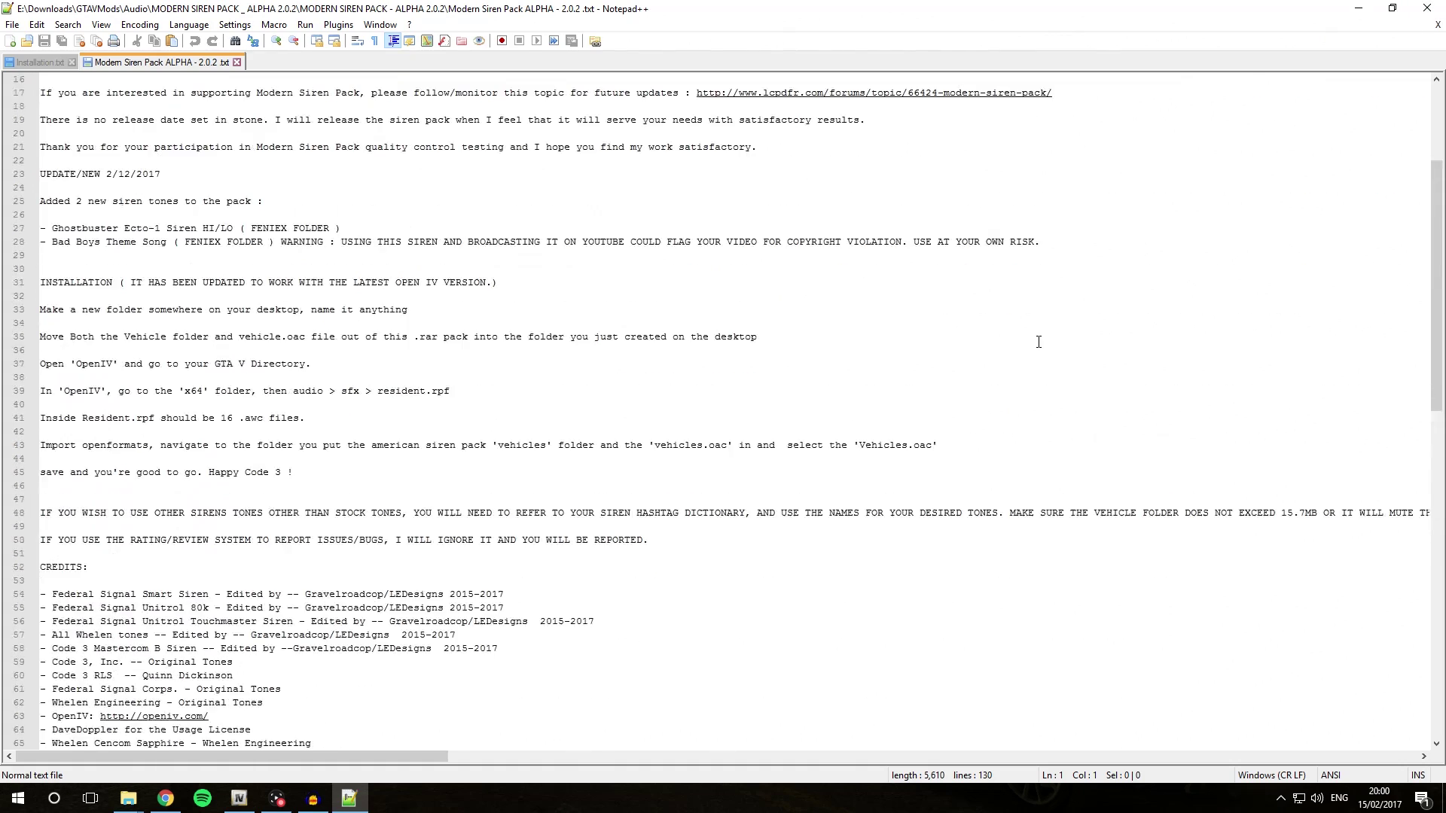
pyautogui.scroll(5, 1054, 328)
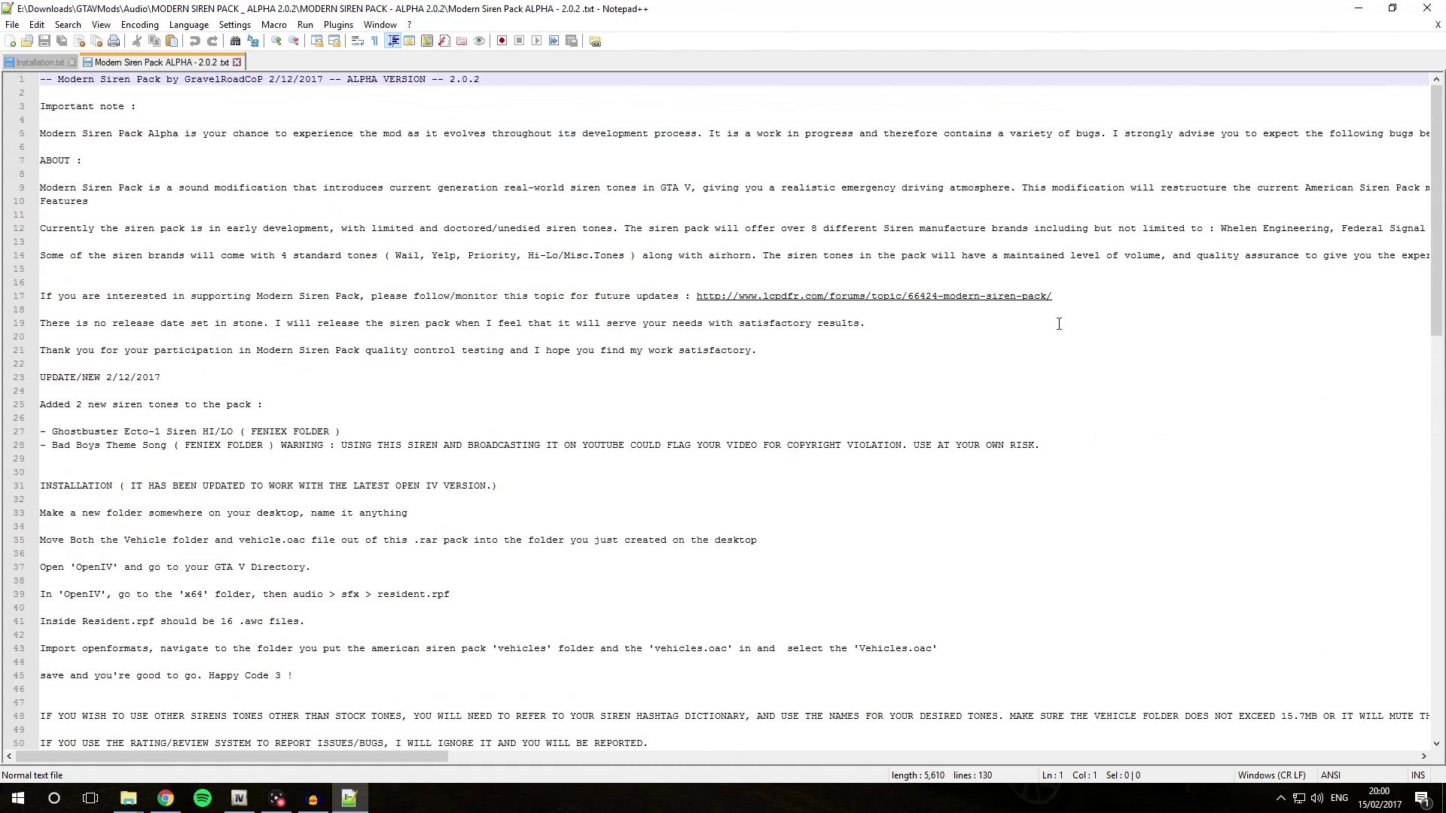
pyautogui.click(1430, 9)
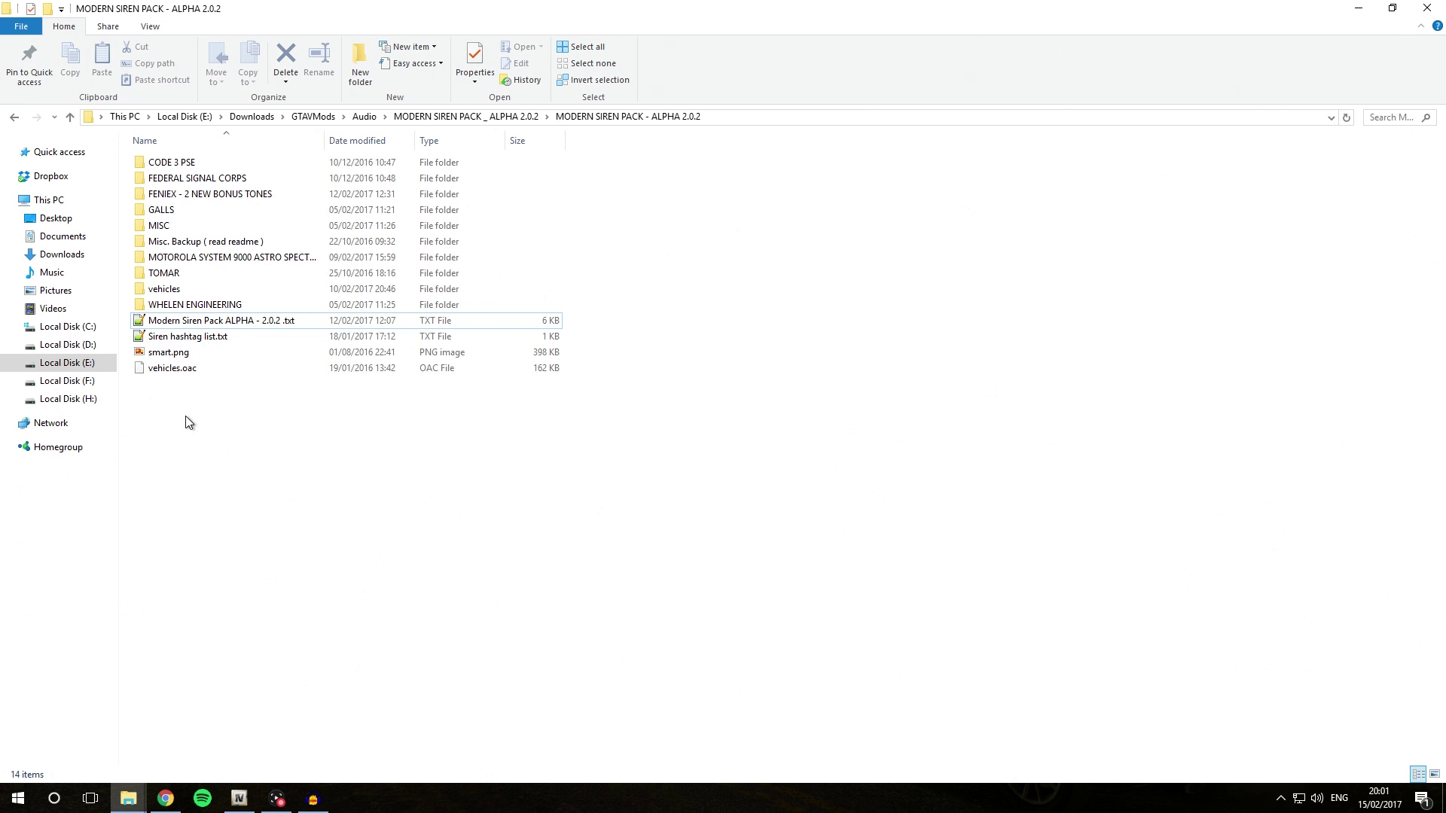
# - Select the vehicles folder together with vehicles.oac and drag them as one selection
pyautogui.click(176, 370)
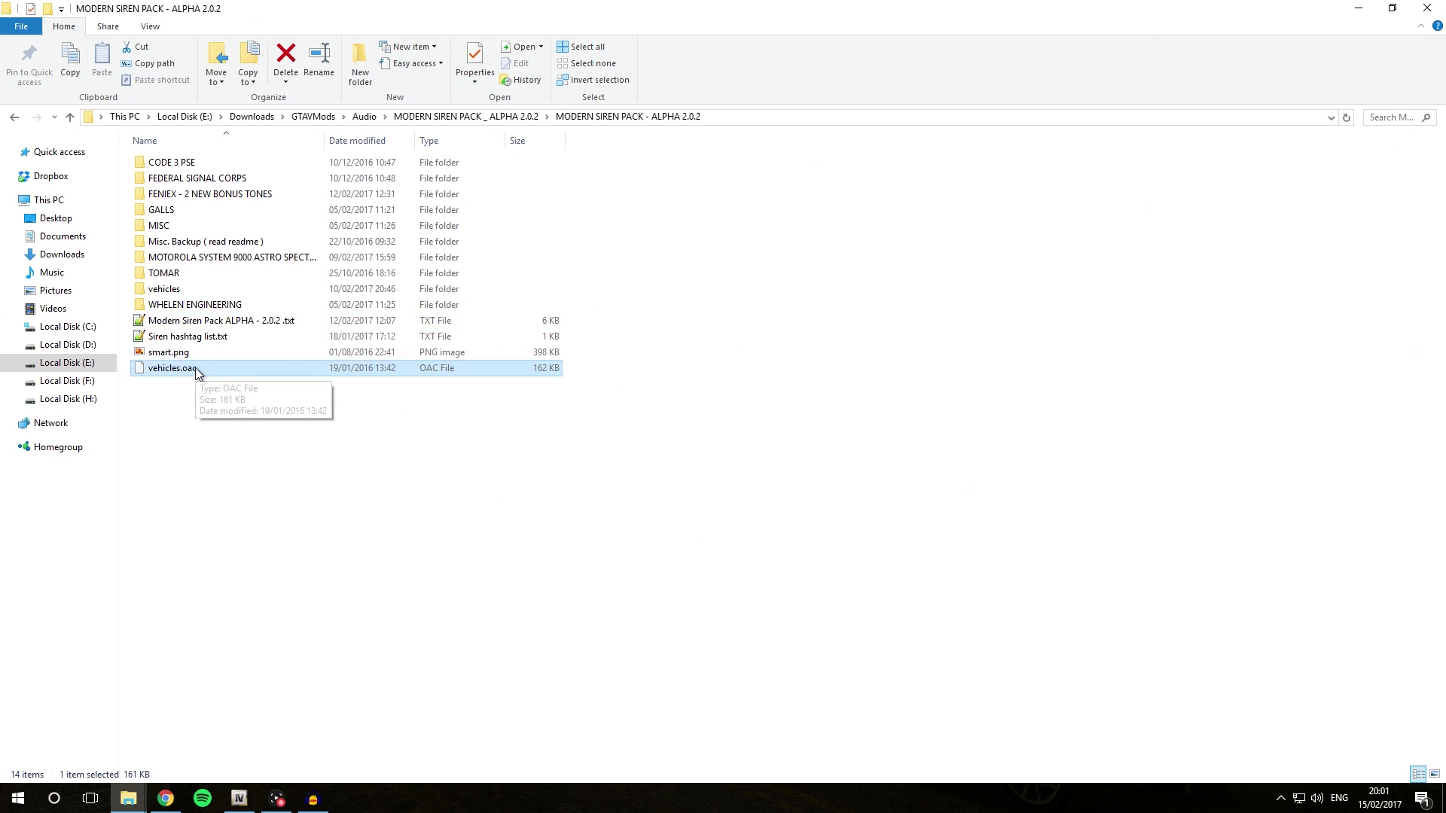
pyautogui.click(189, 288)
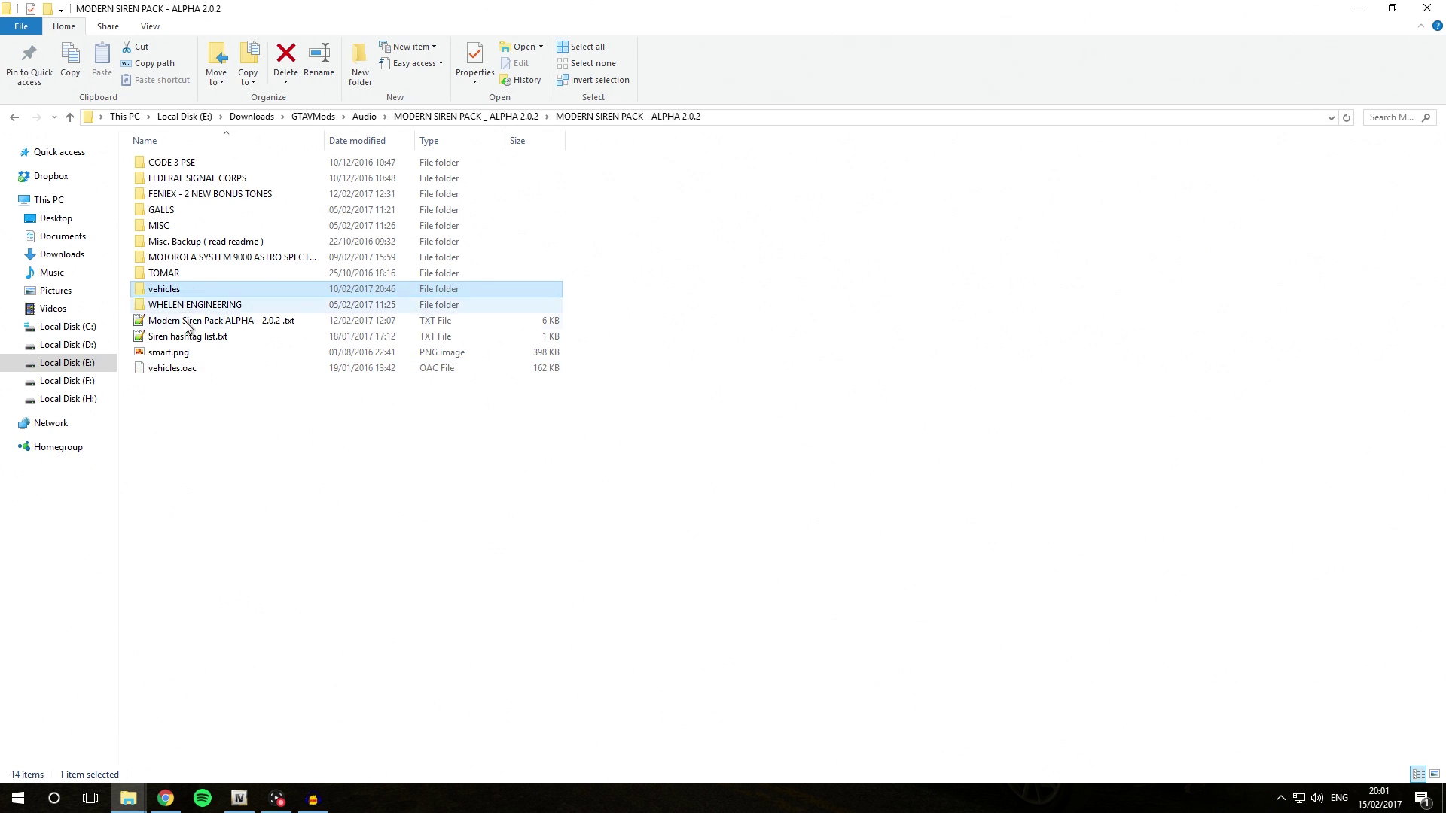
pyautogui.keyDown('ctrl'); pyautogui.click(179, 368); pyautogui.keyUp('ctrl')
pyautogui.moveTo(210, 368); pyautogui.dragTo(622, 332)
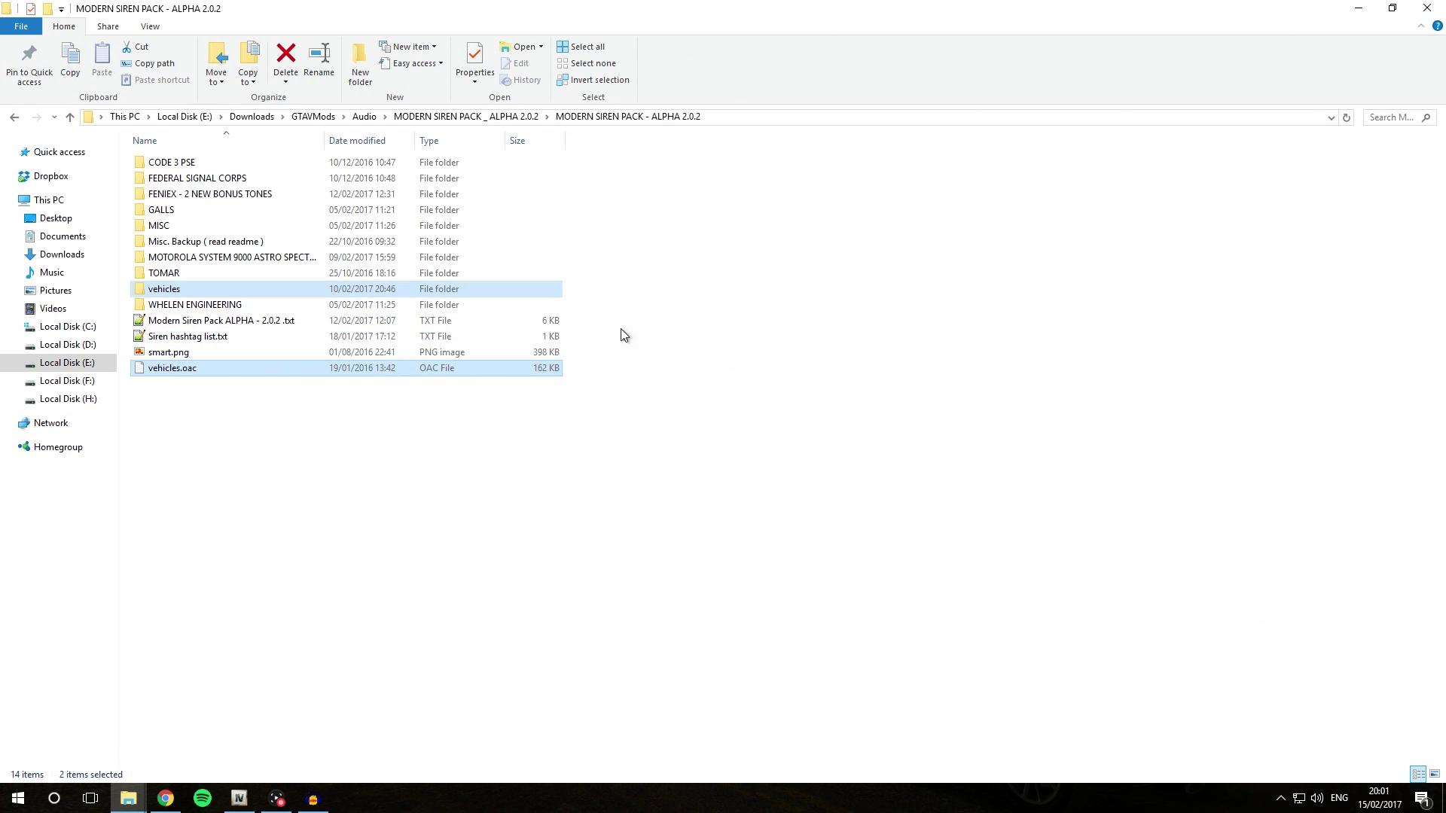
# - Browse the 554 WAV files in the vehicles folder, then return to MODERN SIREN PACK - ALPHA 2.0.2
pyautogui.doubleClick(169, 291)
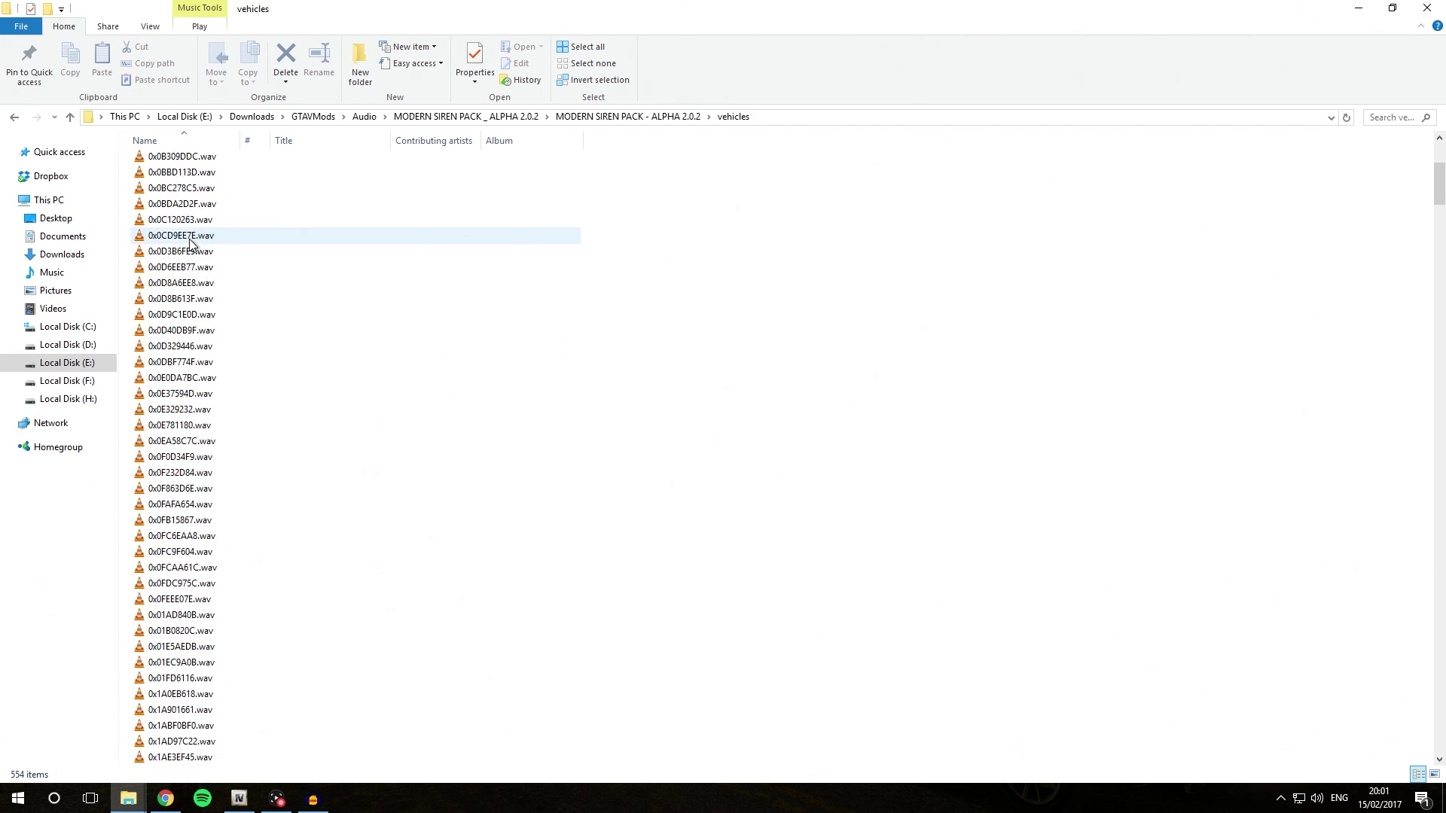
pyautogui.scroll(-20, 189, 241)
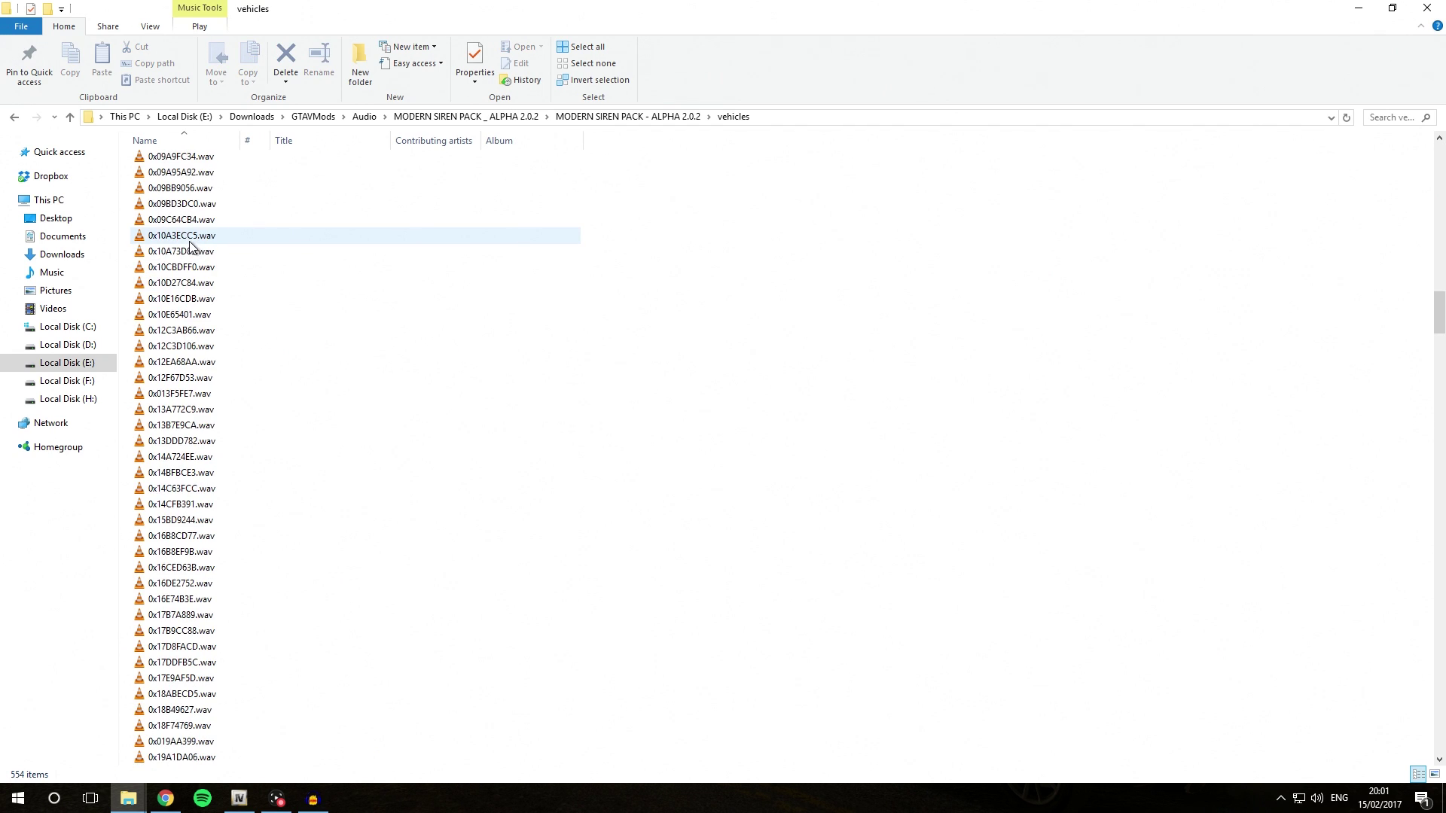
pyautogui.scroll(-20, 192, 485)
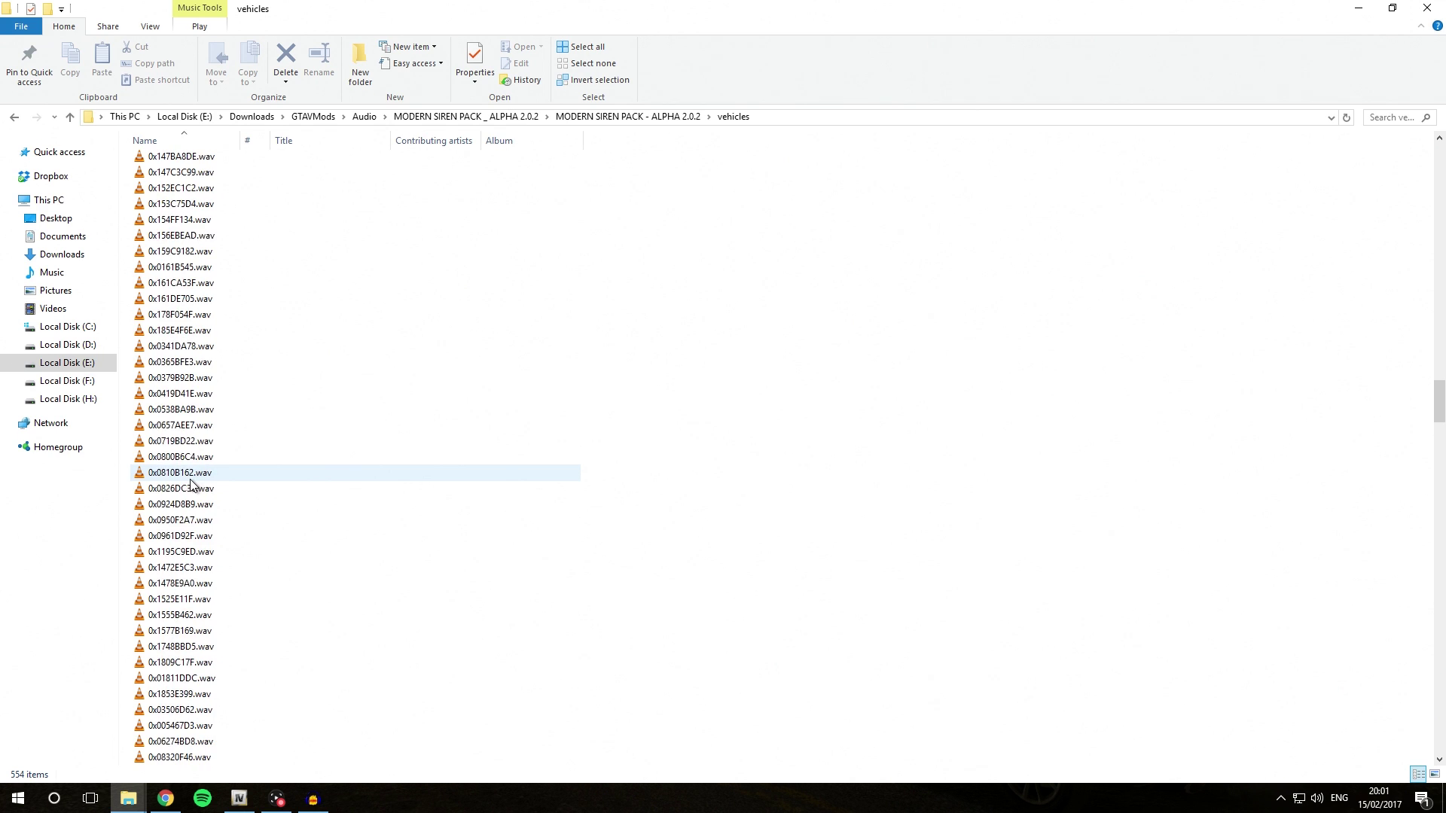
pyautogui.scroll(18, 188, 474)
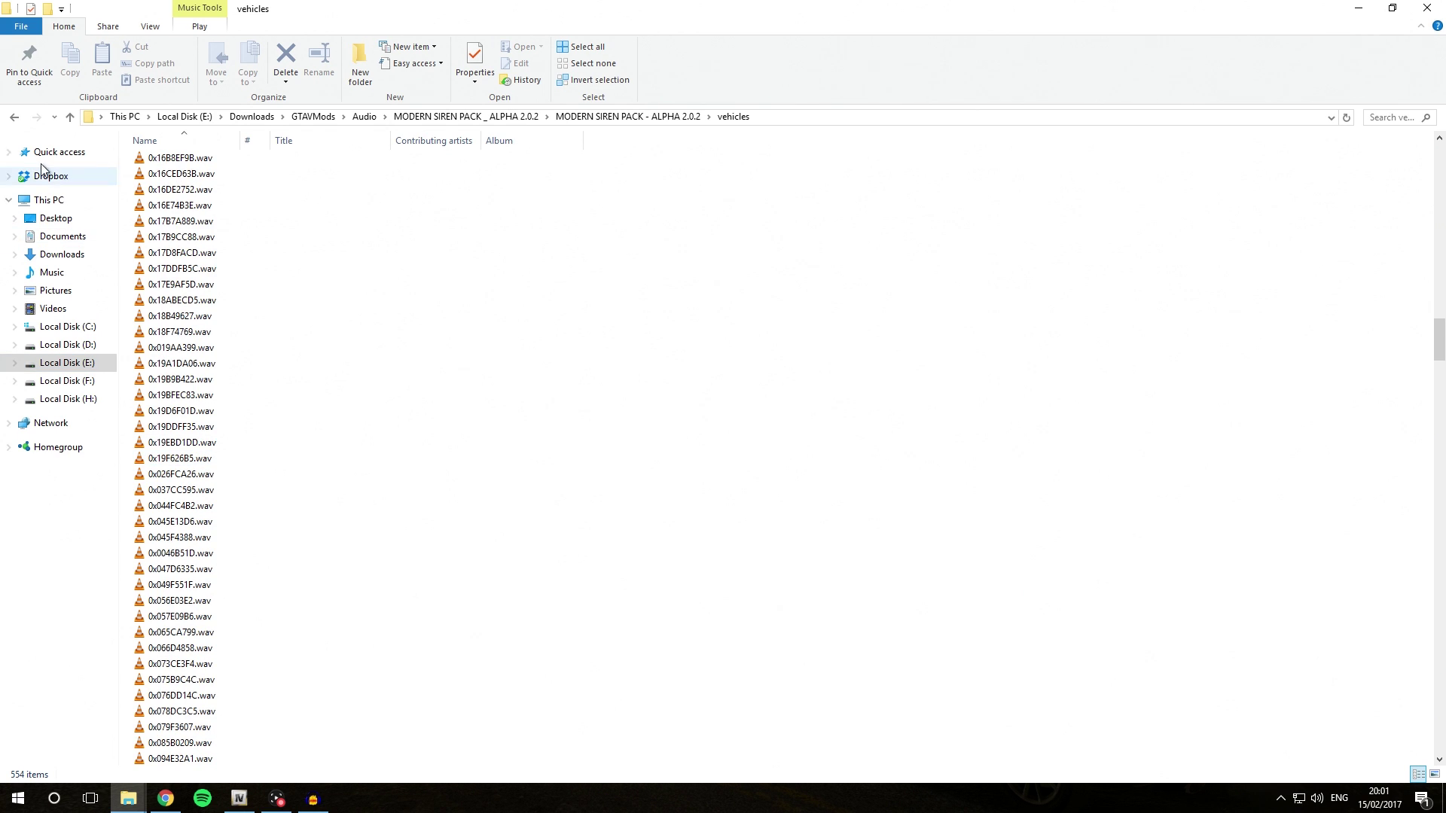
pyautogui.click(15, 116)
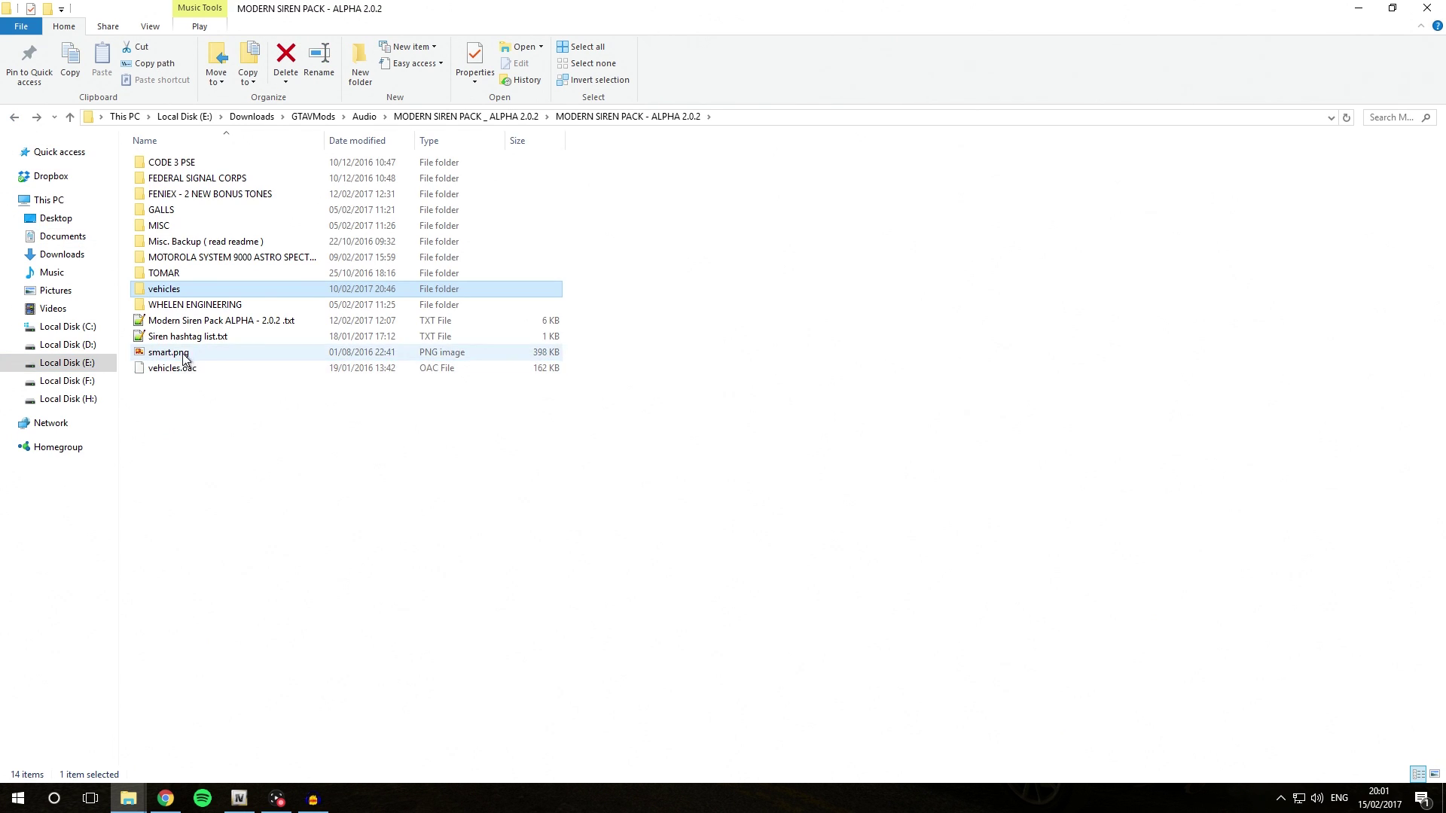
pyautogui.click(202, 363)
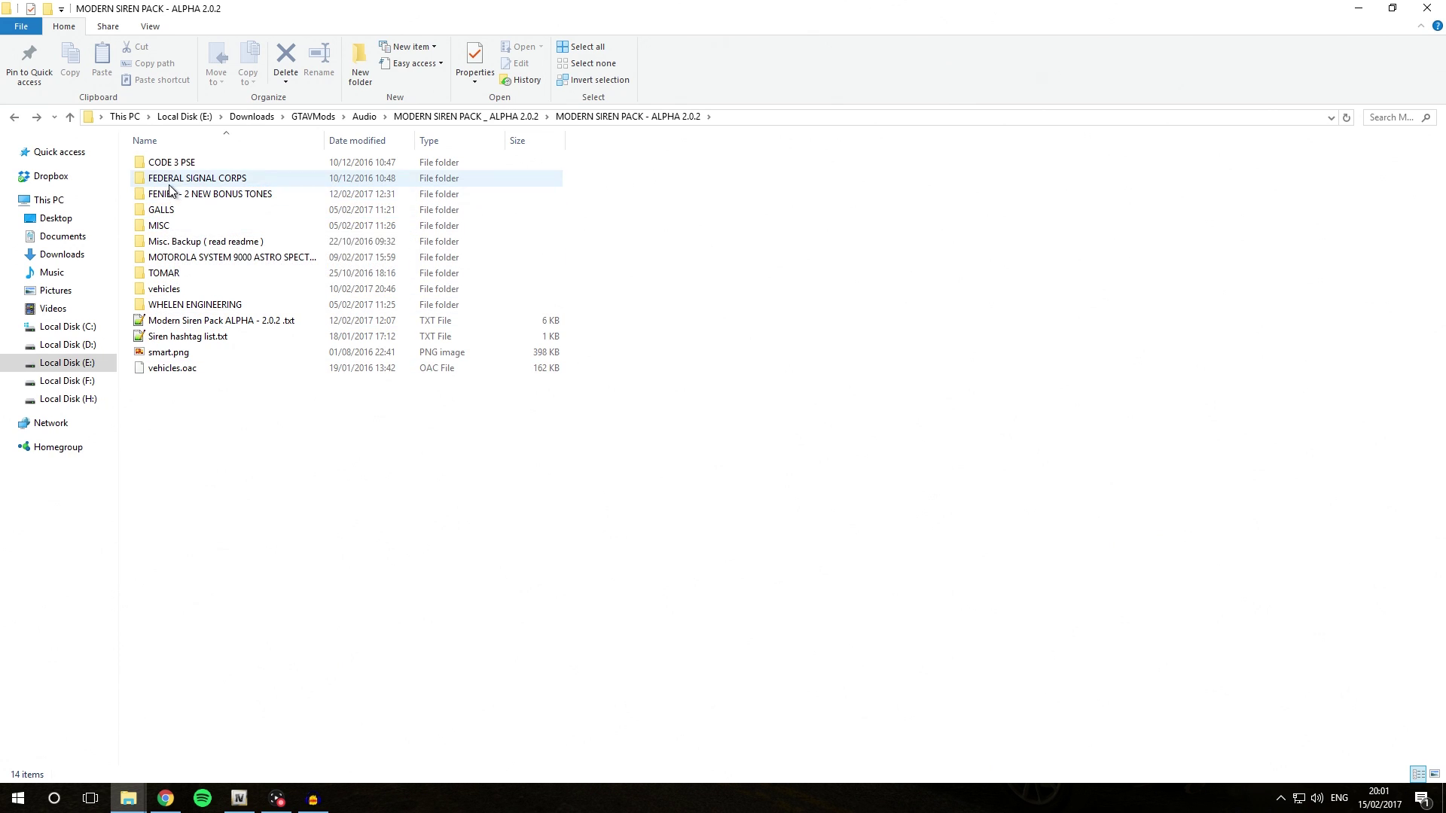
pyautogui.moveTo(185, 183)
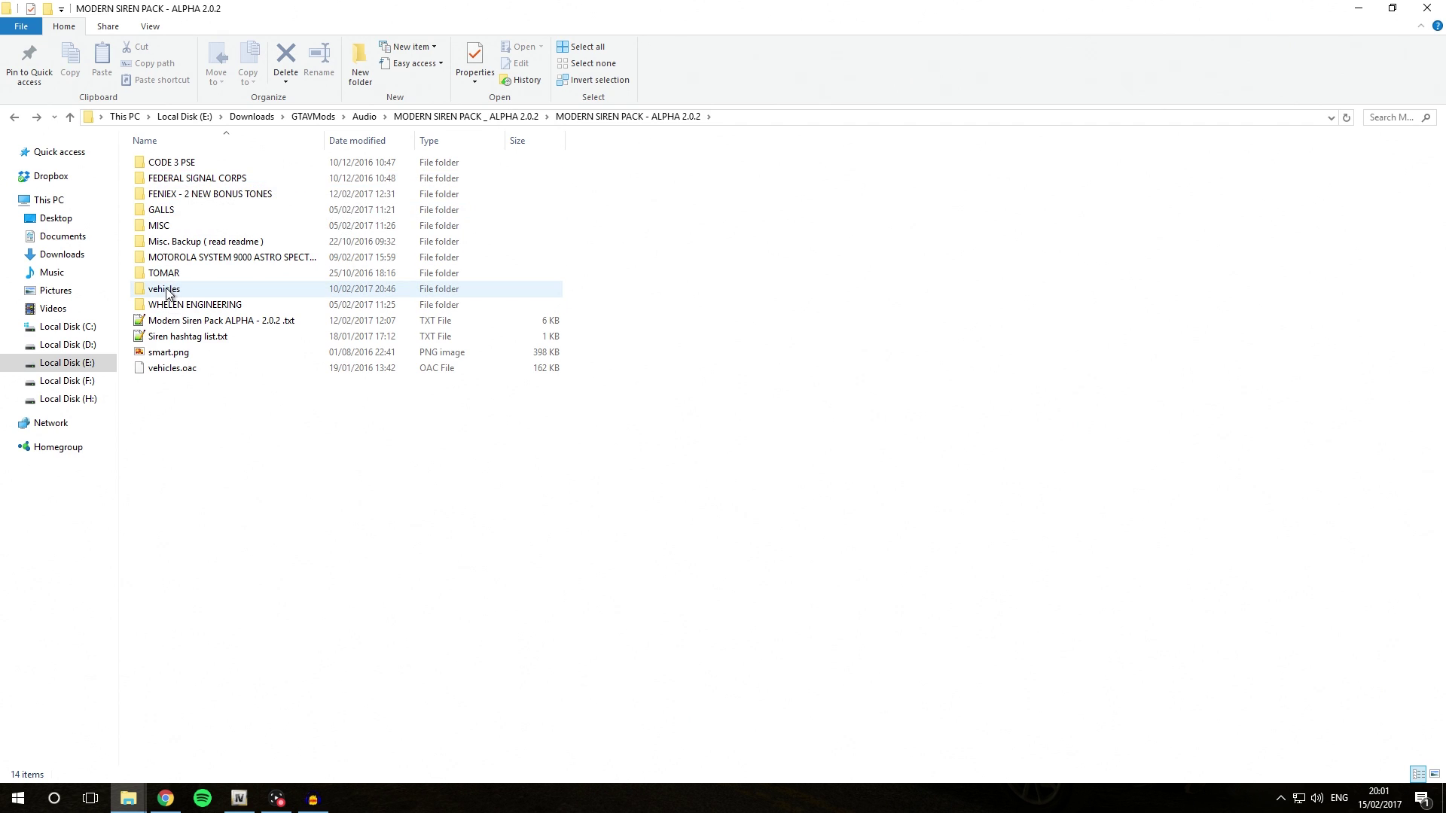
# - Copy both WAV files from FEDERAL SIGNAL CORPS > Federal Interceptor PA-20A Series 2E
pyautogui.doubleClick(193, 181)
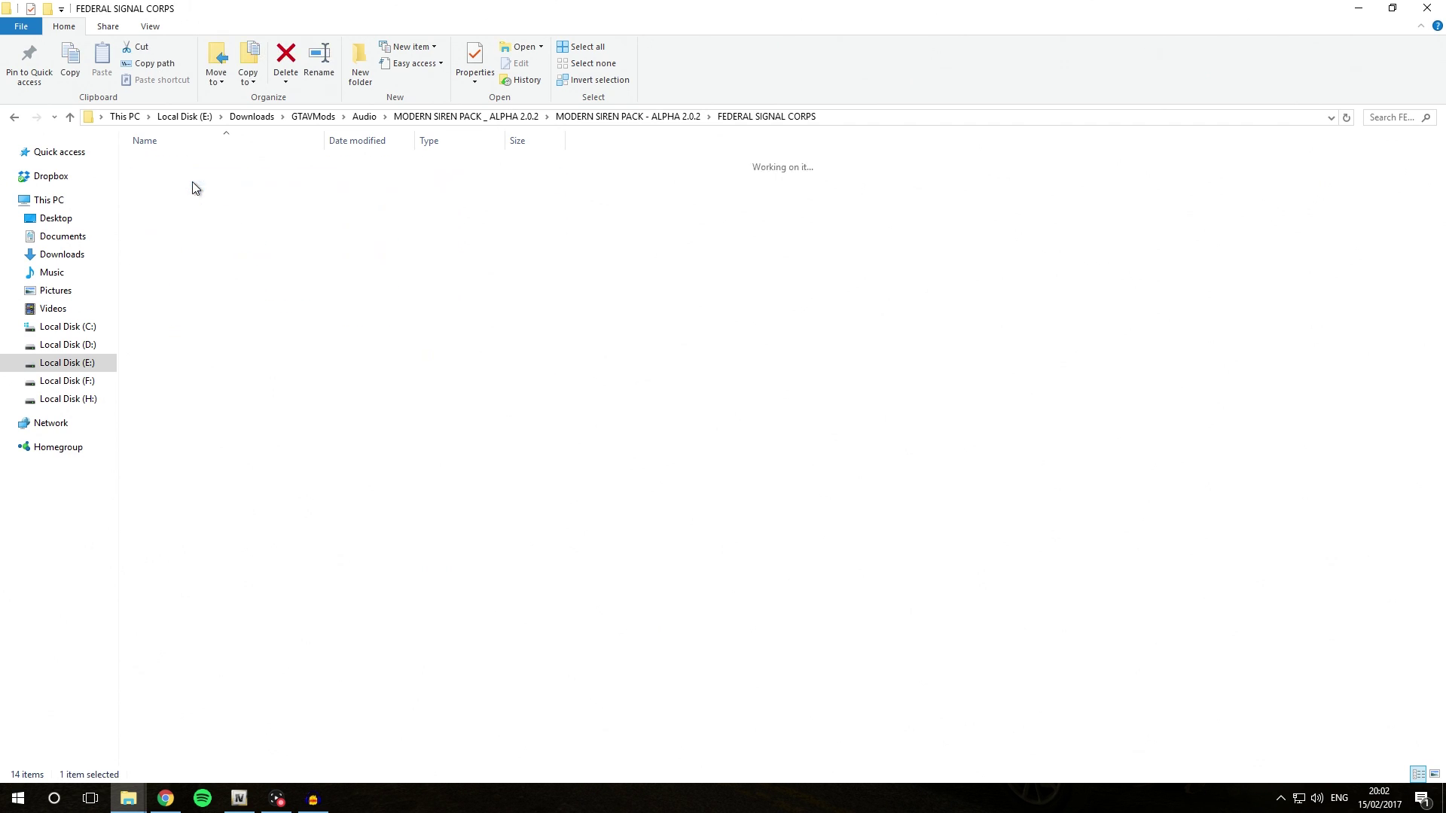
pyautogui.doubleClick(190, 178)
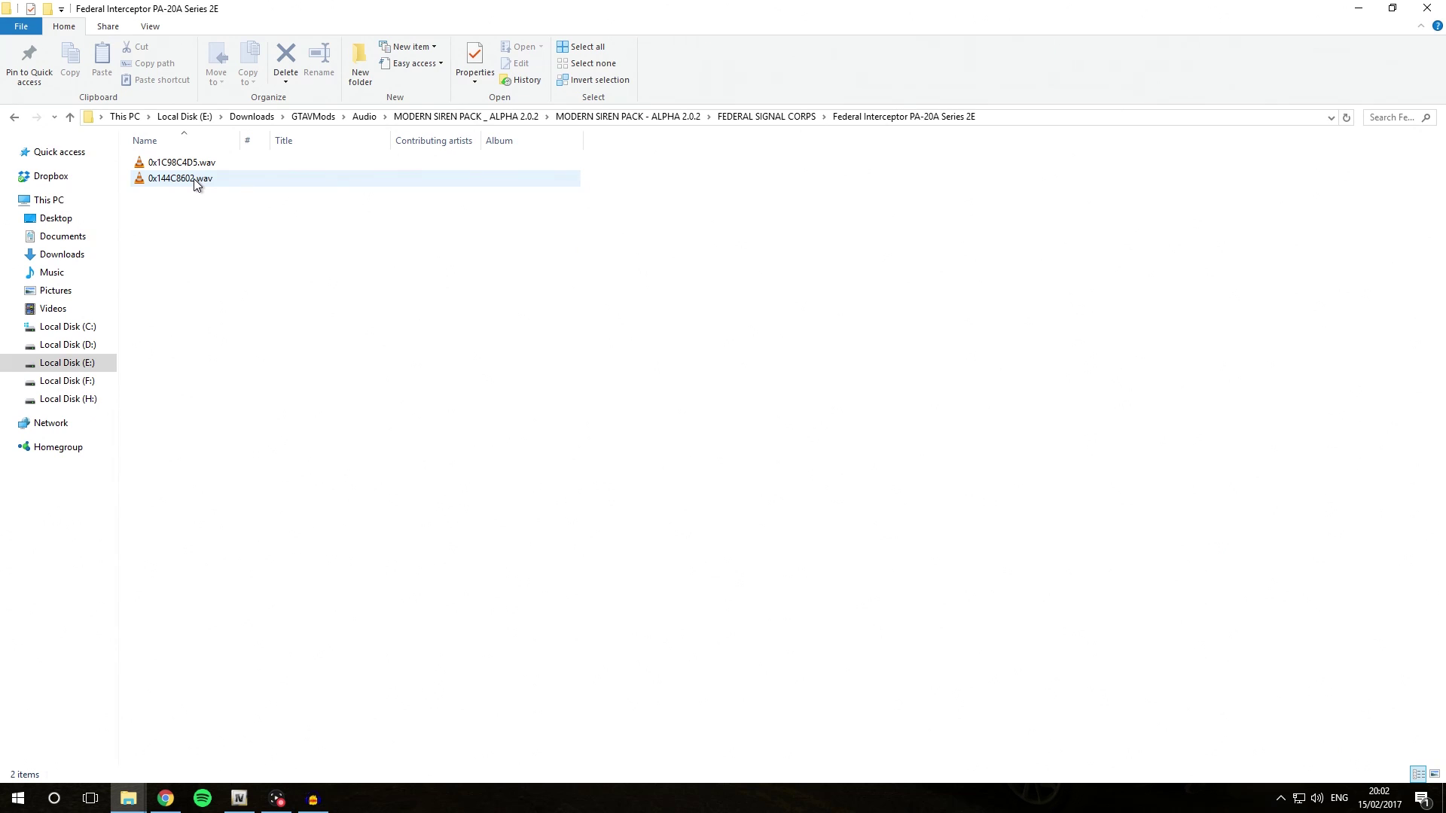
pyautogui.click(193, 178)
pyautogui.keyDown('shift'); pyautogui.click(197, 165); pyautogui.keyUp('shift')
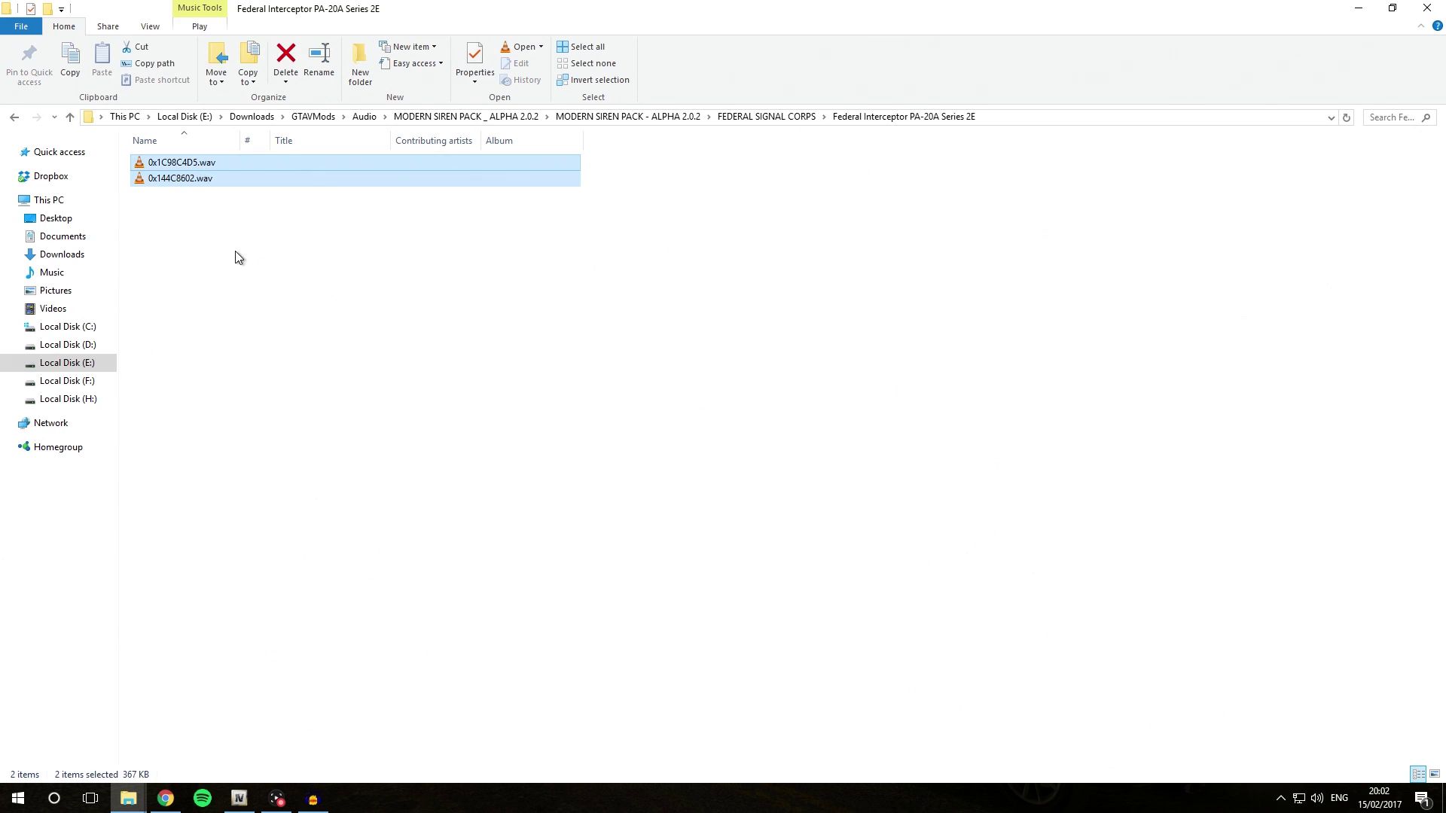
pyautogui.hotkey('ctrl', 'c')
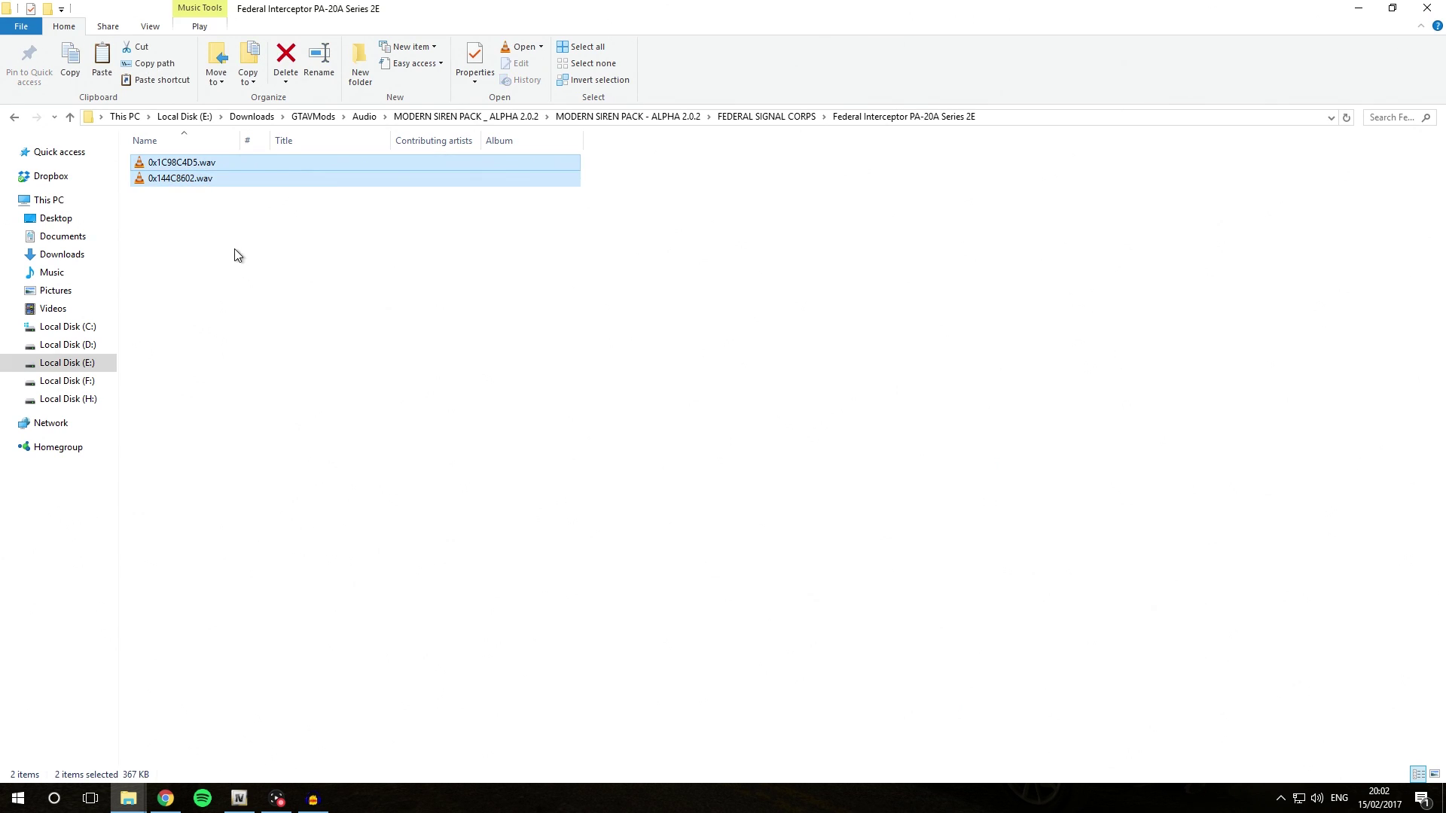
# - Paste the two WAVs into the vehicles folder, skipping same-named files, and go back up
pyautogui.click(640, 117)
pyautogui.press('v')
pyautogui.doubleClick(271, 290)
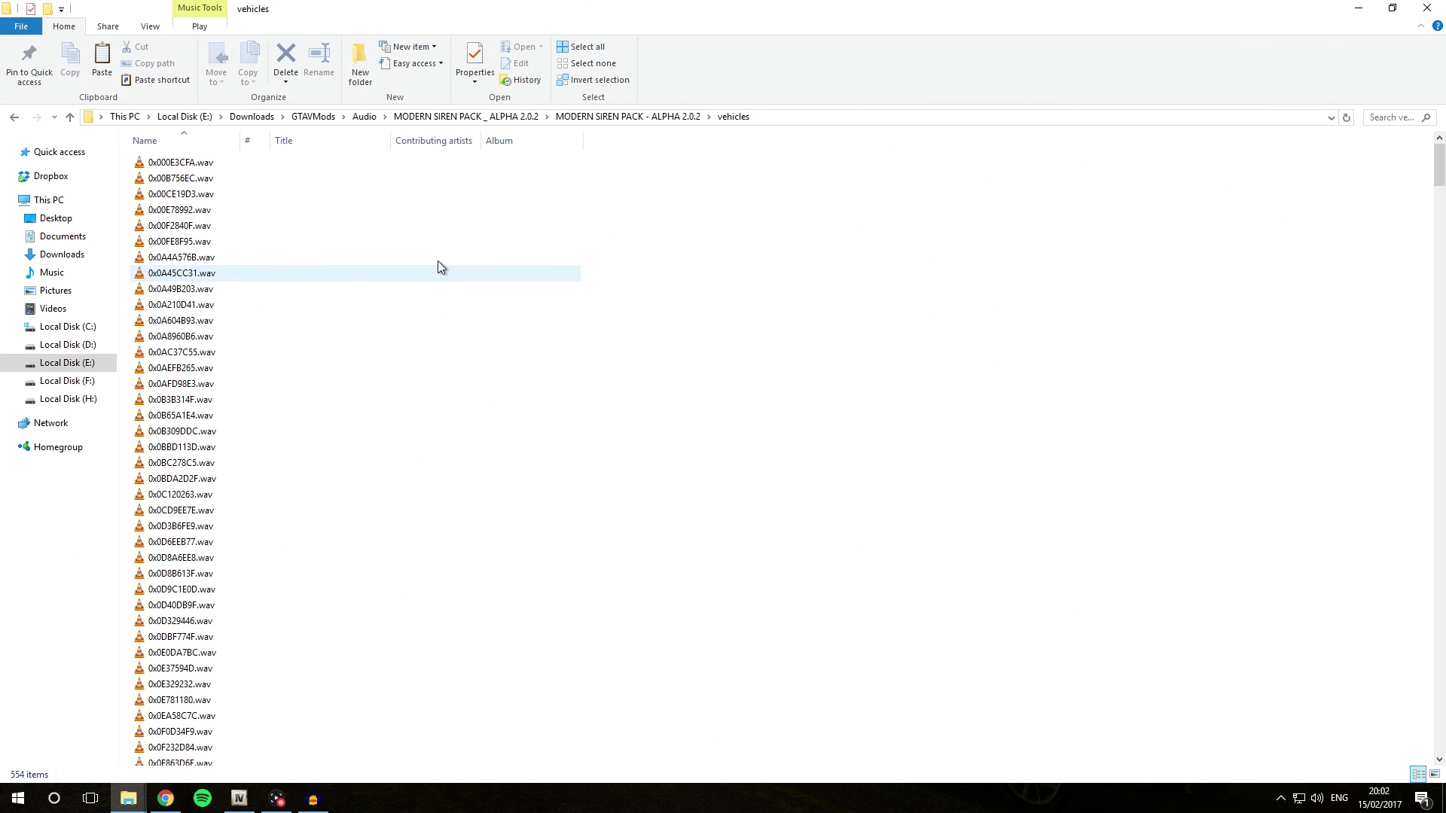
pyautogui.hotkey('ctrl', 'v')
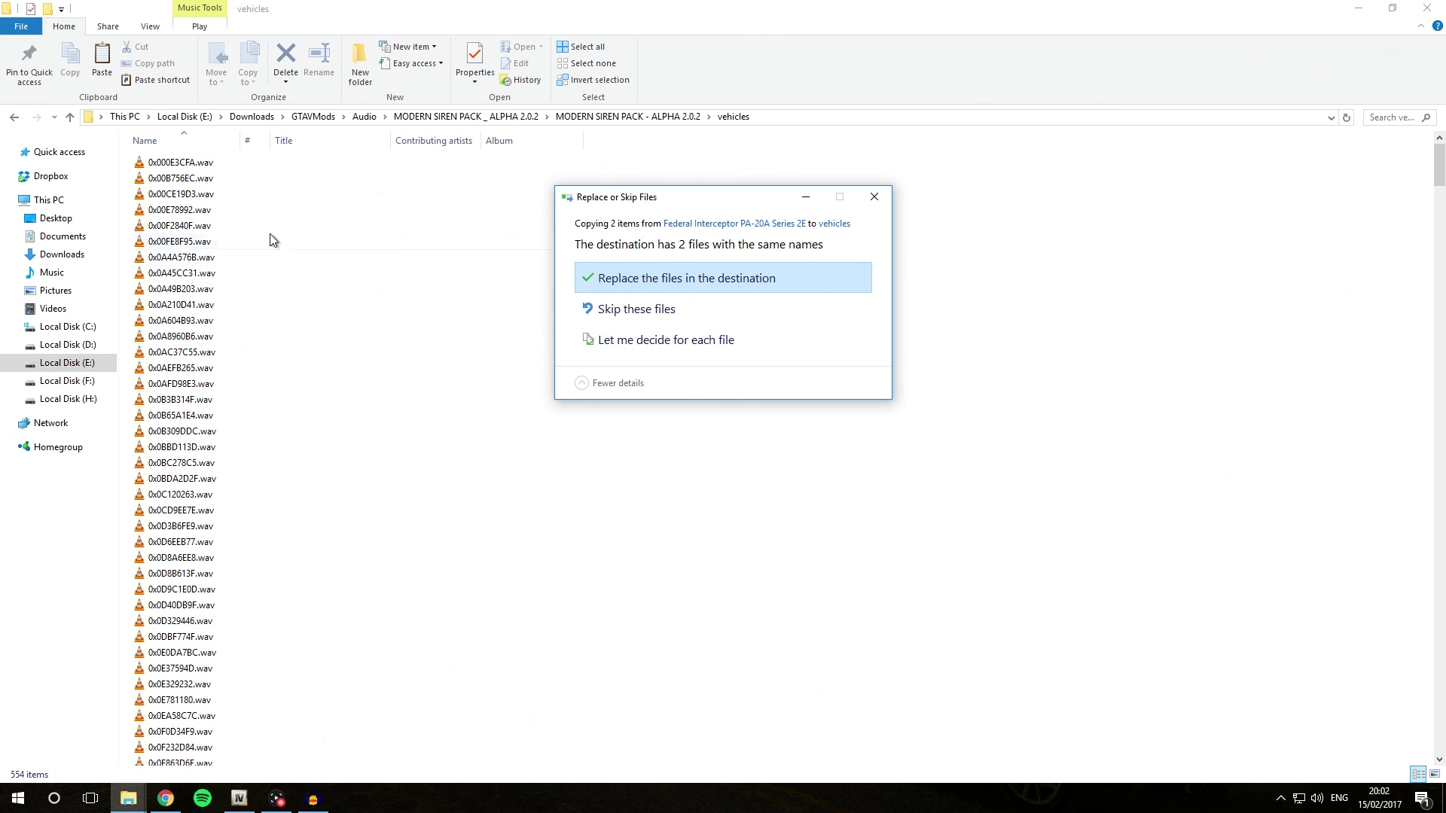
pyautogui.click(643, 314)
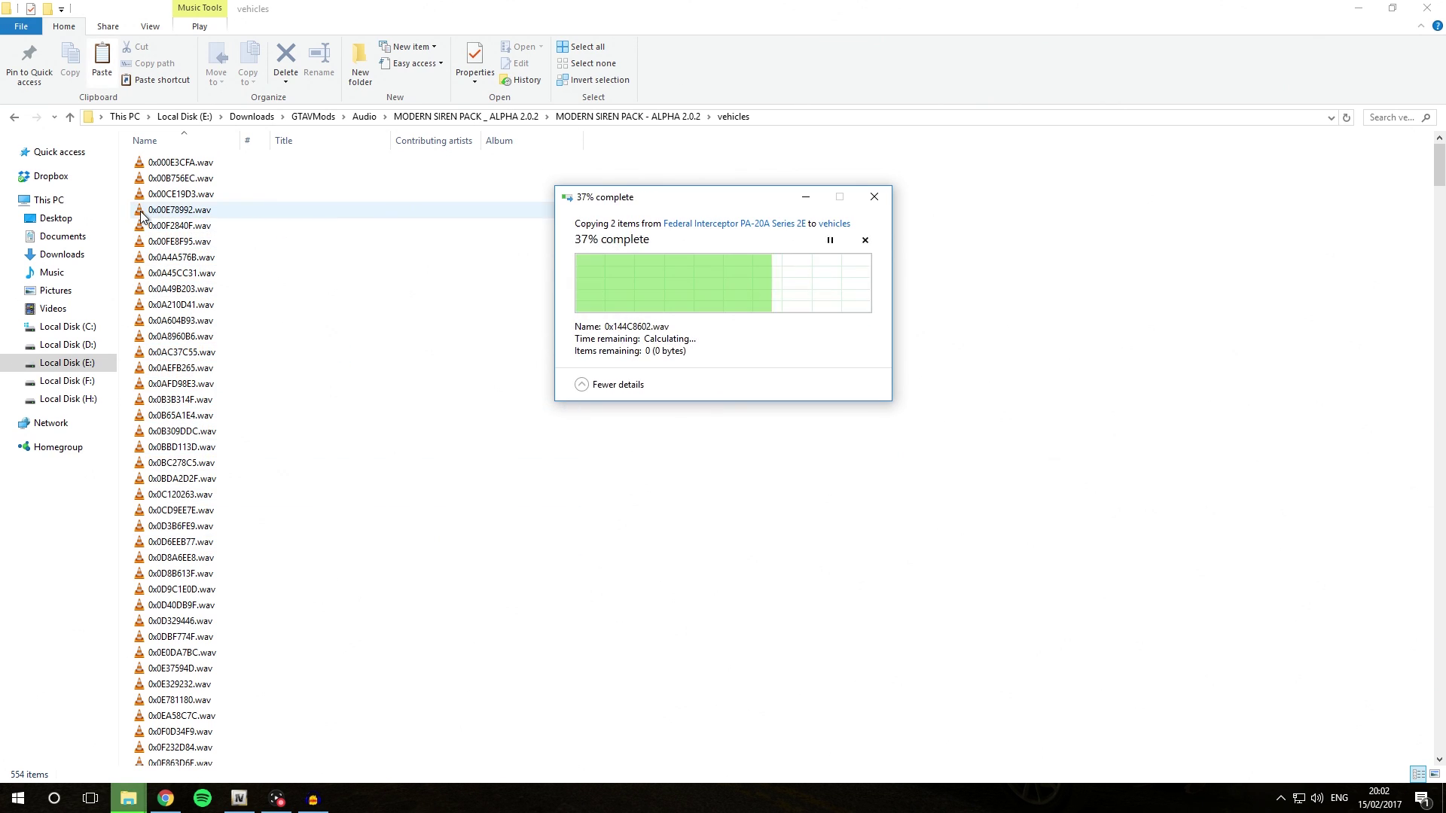
pyautogui.click(616, 117)
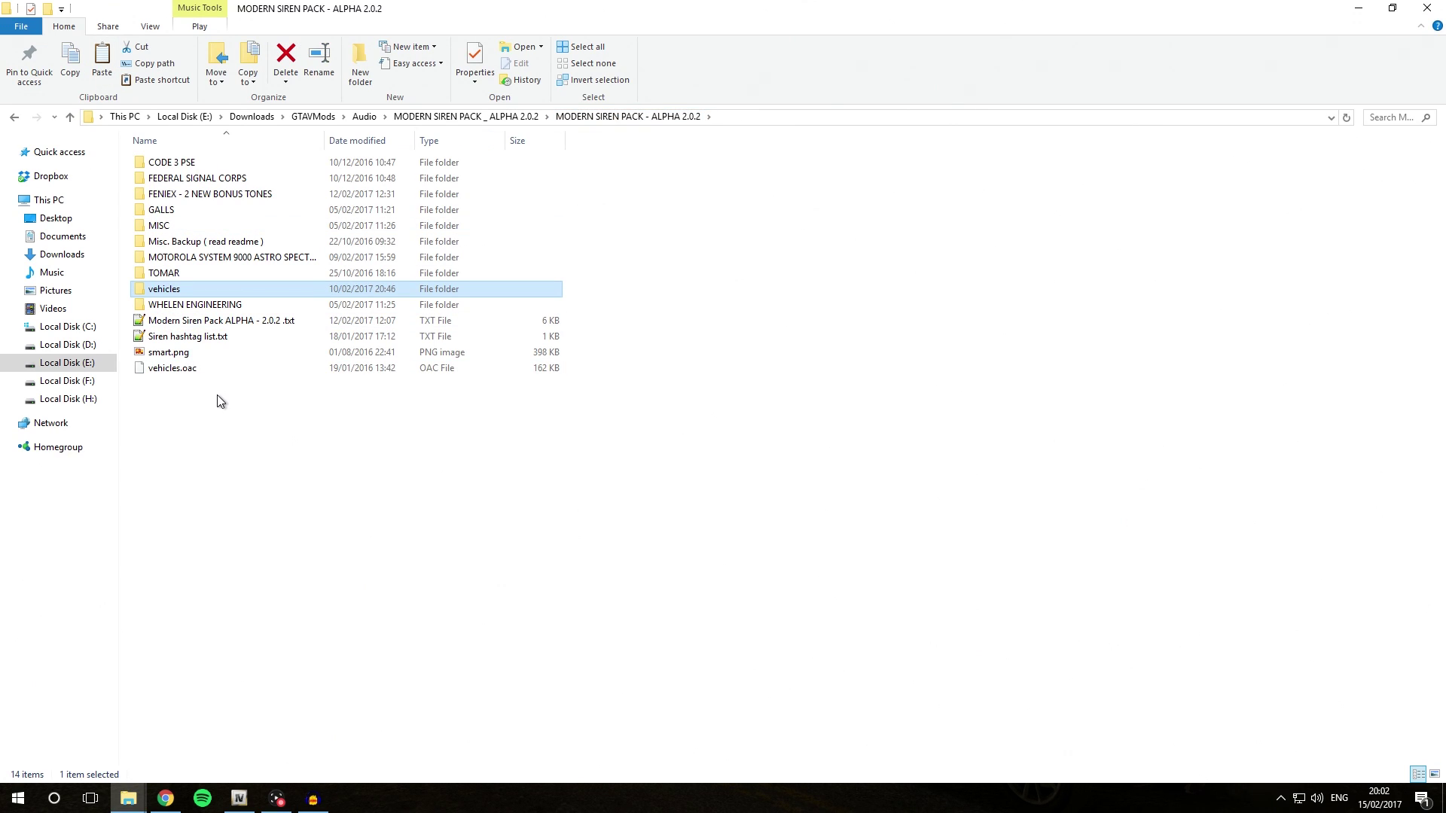
# - Clear the Explorer selection, switch to OpenIV, and navigate to mods\x64\audio\sfx
pyautogui.keyDown('ctrl'); pyautogui.click(214, 368); pyautogui.keyUp('ctrl')
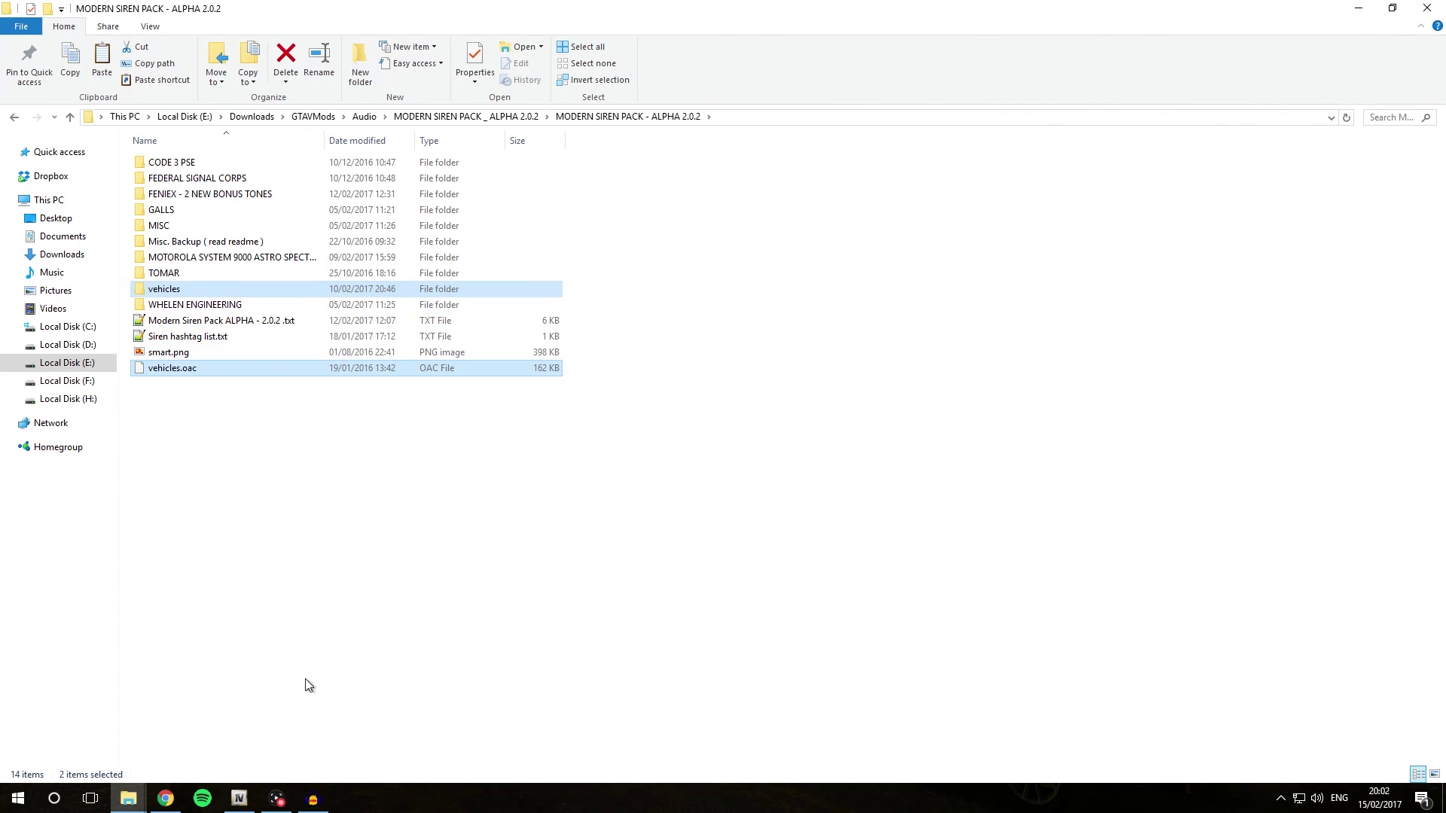
pyautogui.click(264, 632)
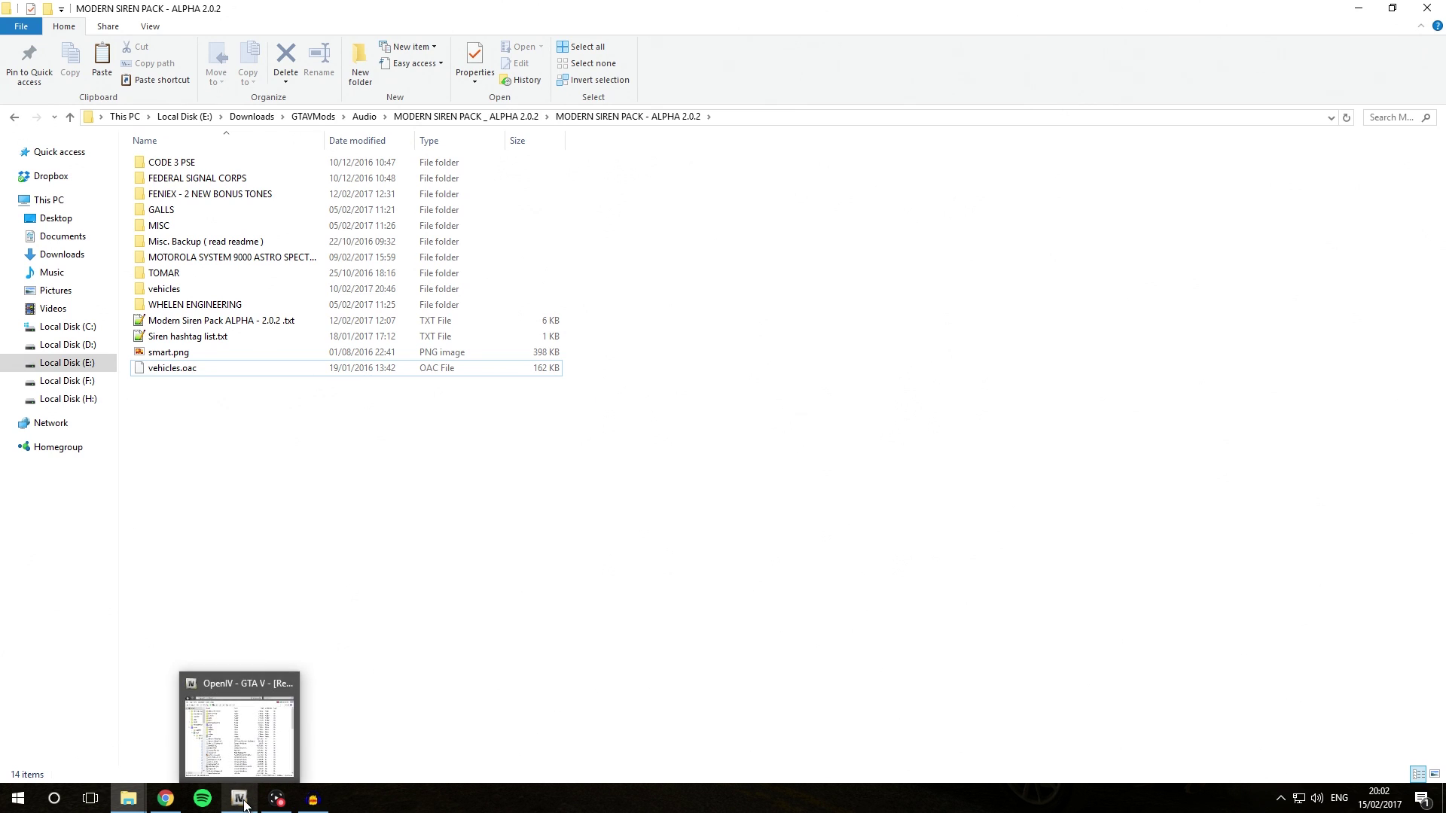
pyautogui.click(239, 798)
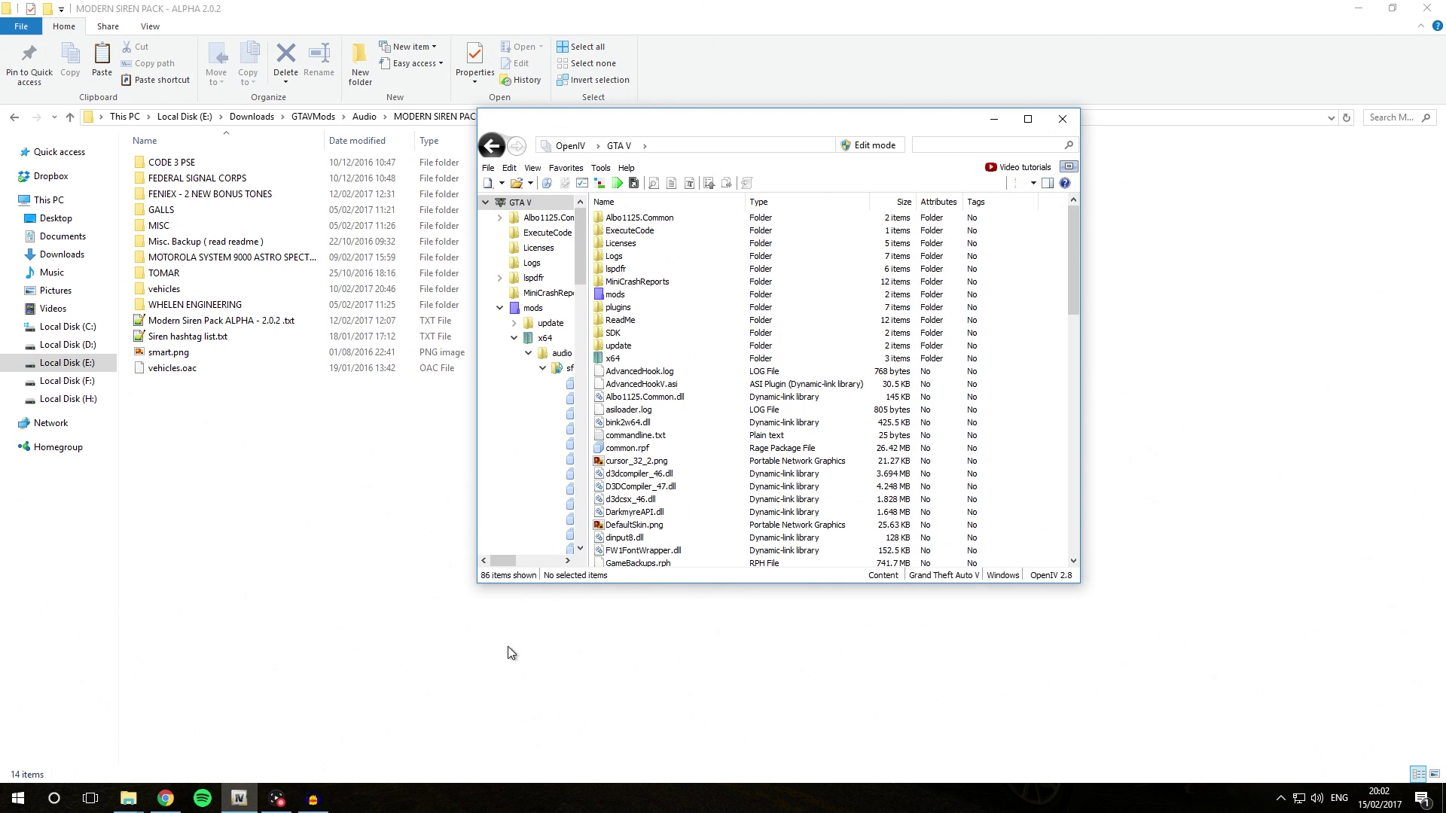
pyautogui.doubleClick(630, 295)
pyautogui.click(618, 231)
pyautogui.doubleClick(616, 231)
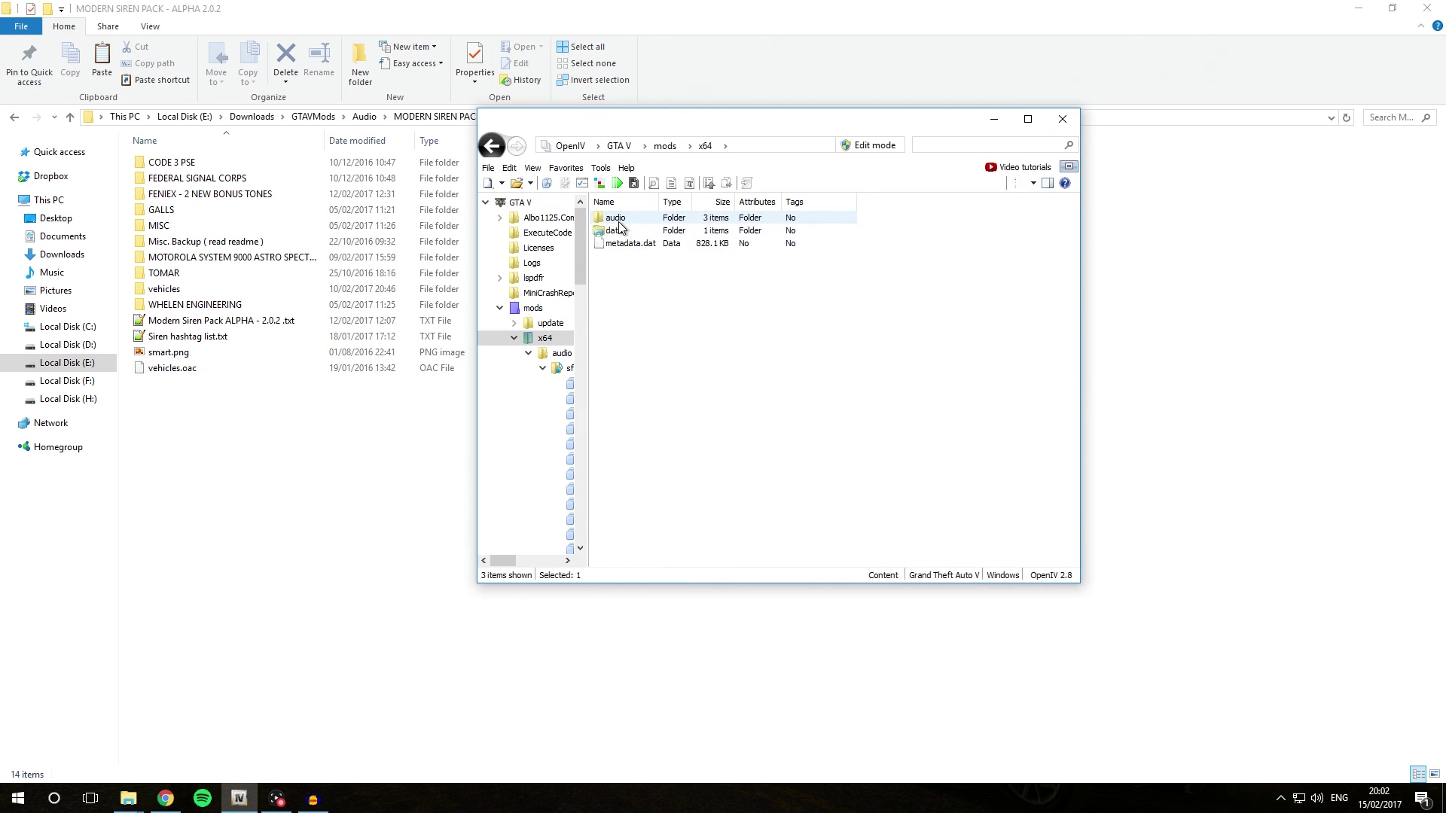
pyautogui.doubleClick(619, 218)
pyautogui.doubleClick(622, 218)
# - Open RESIDENT.rpf and confirm switching it into edit mode
pyautogui.scroll(-5, 663, 392)
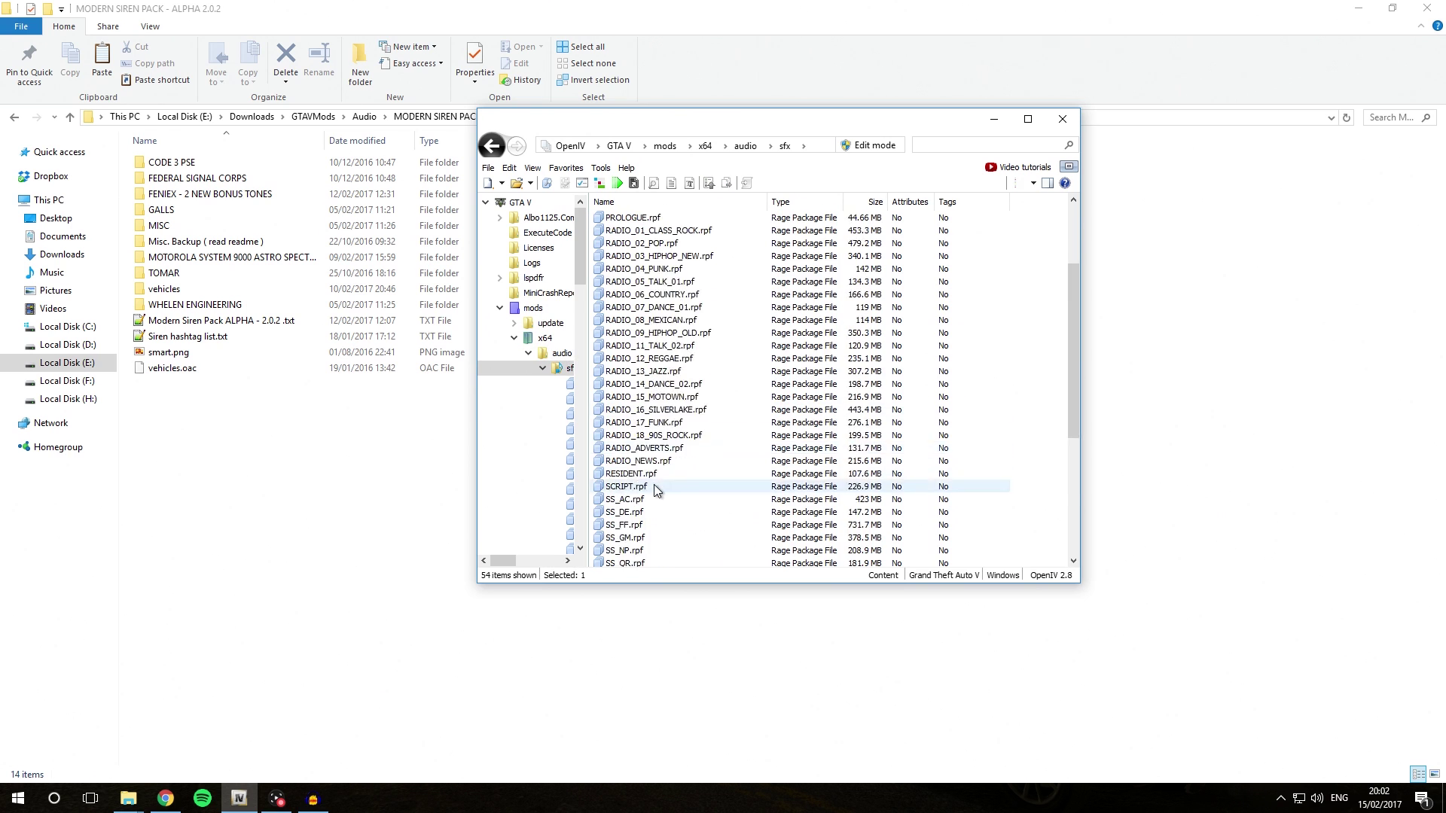
pyautogui.doubleClick(655, 359)
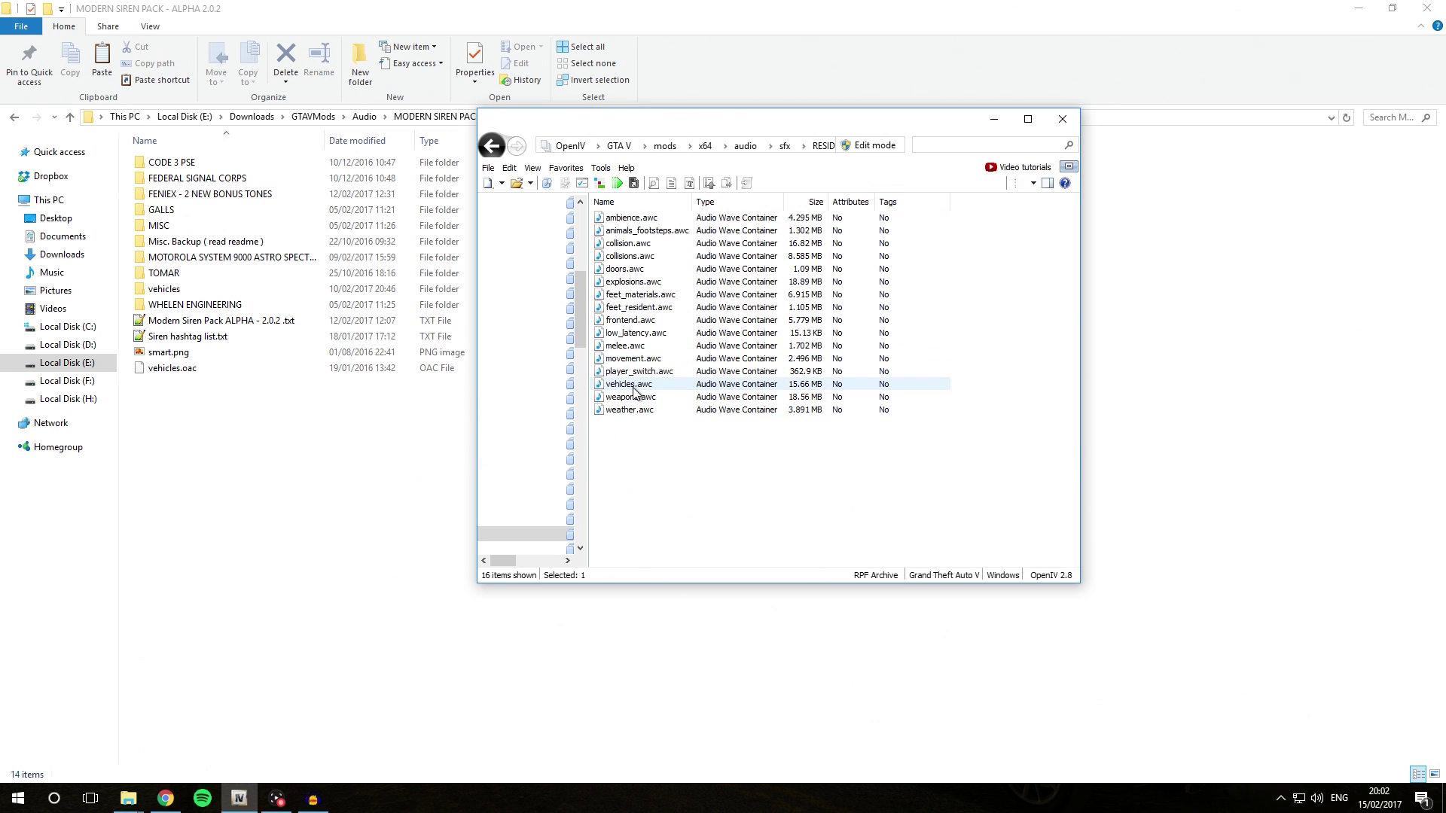
pyautogui.click(870, 147)
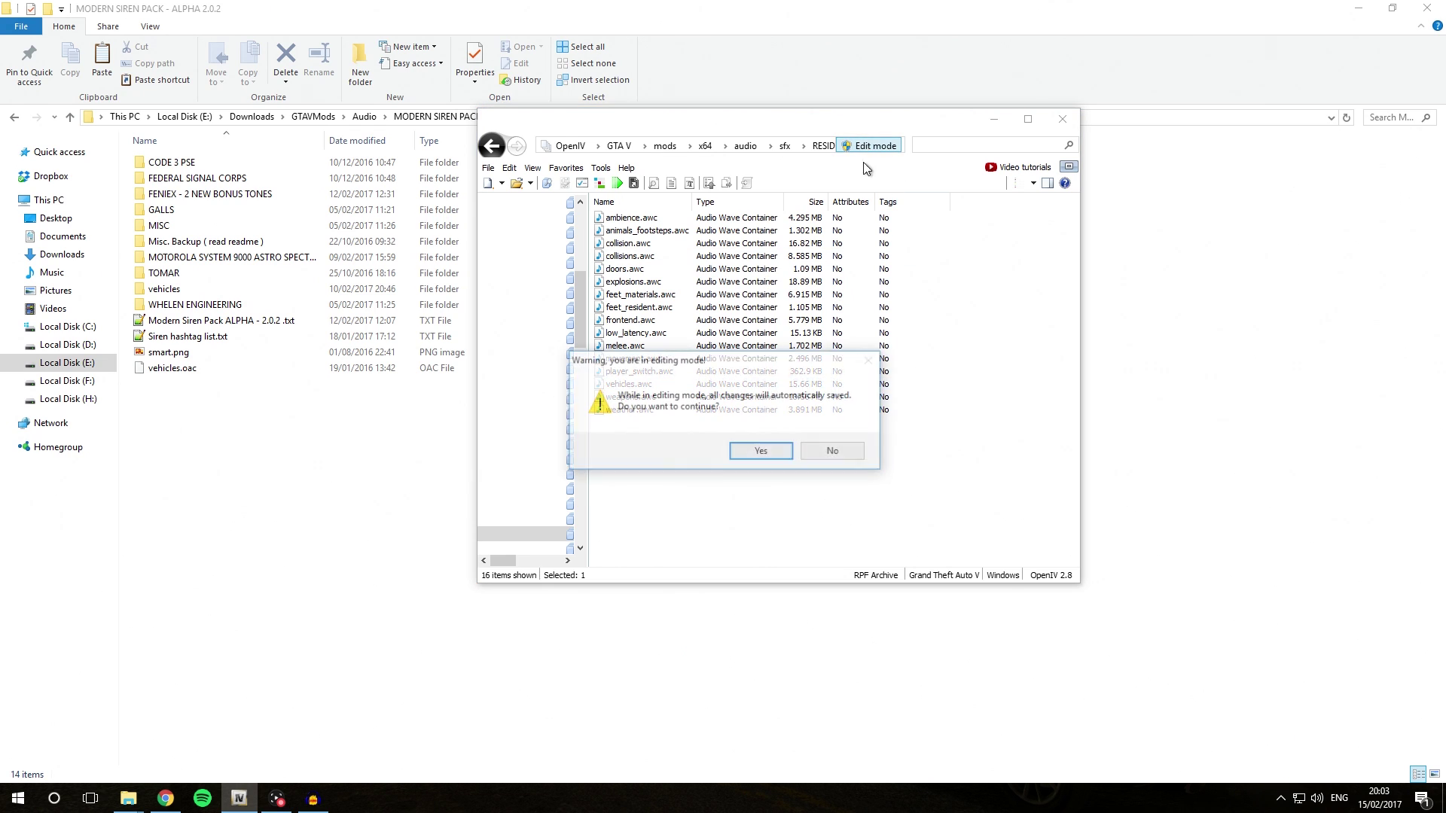
pyautogui.click(761, 452)
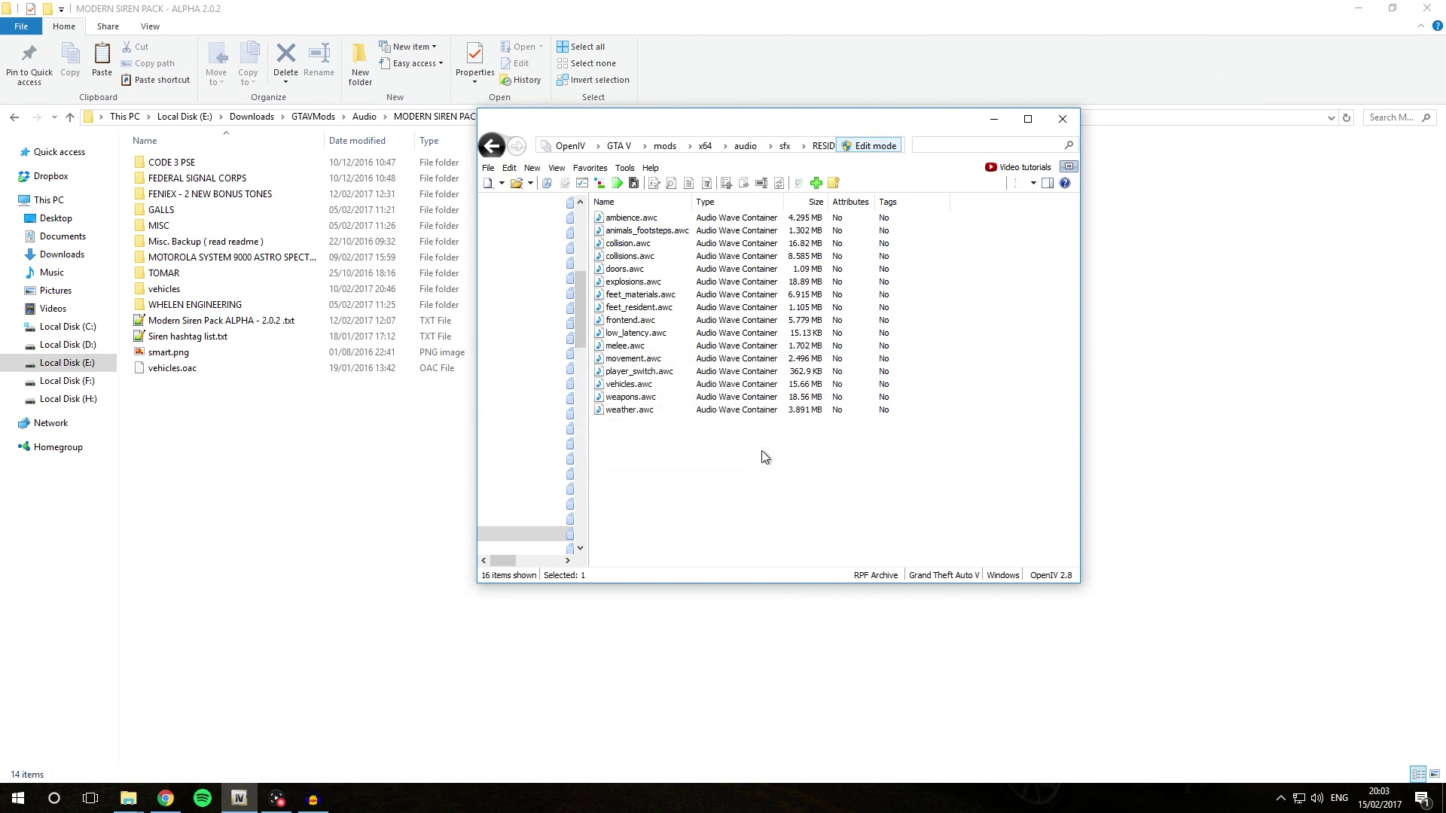
# - Import vehicles.oac into RESIDENT.rpf via Import openFormats, then turn edit mode off
pyautogui.rightClick(631, 465)
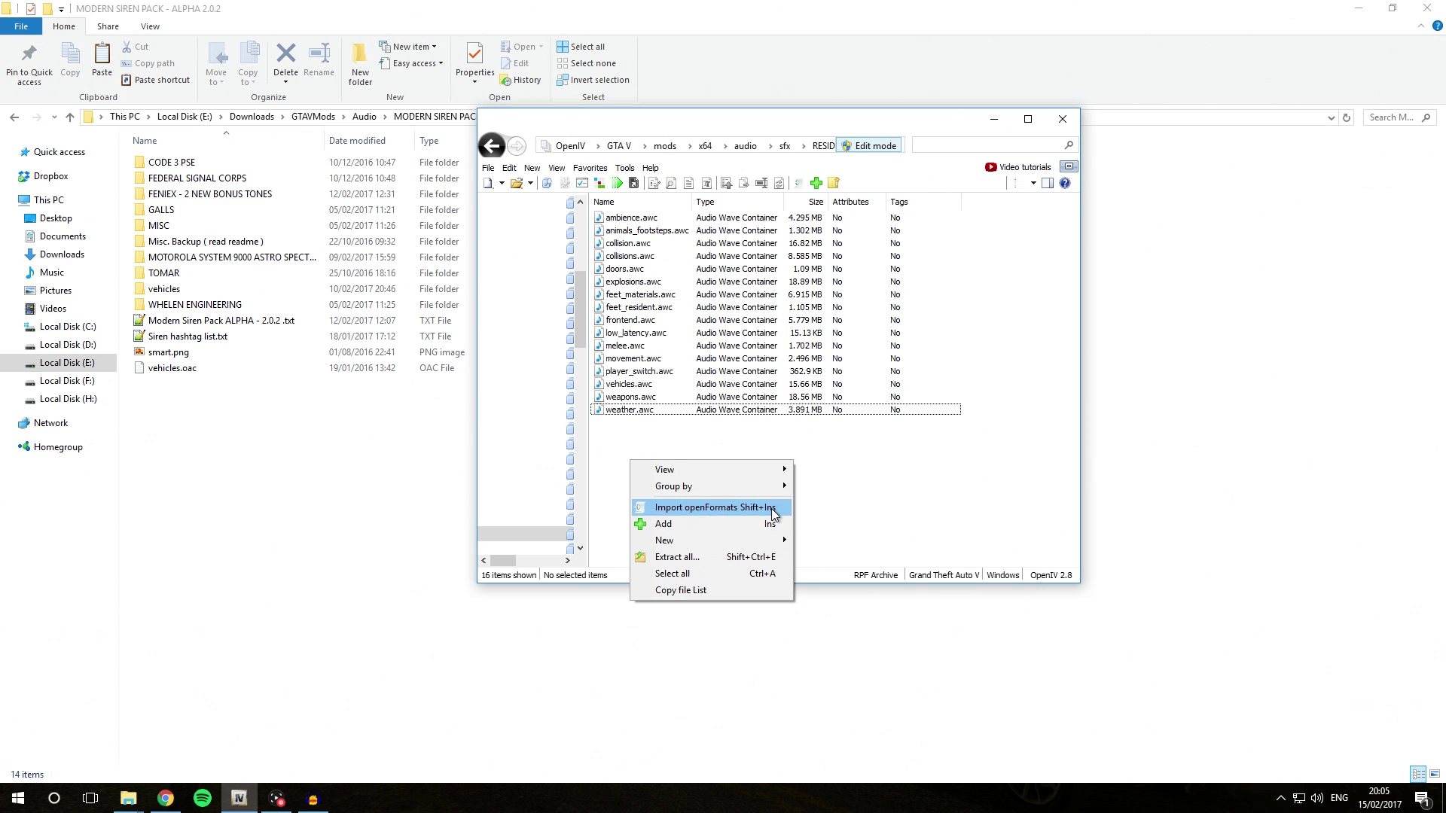
pyautogui.click(774, 516)
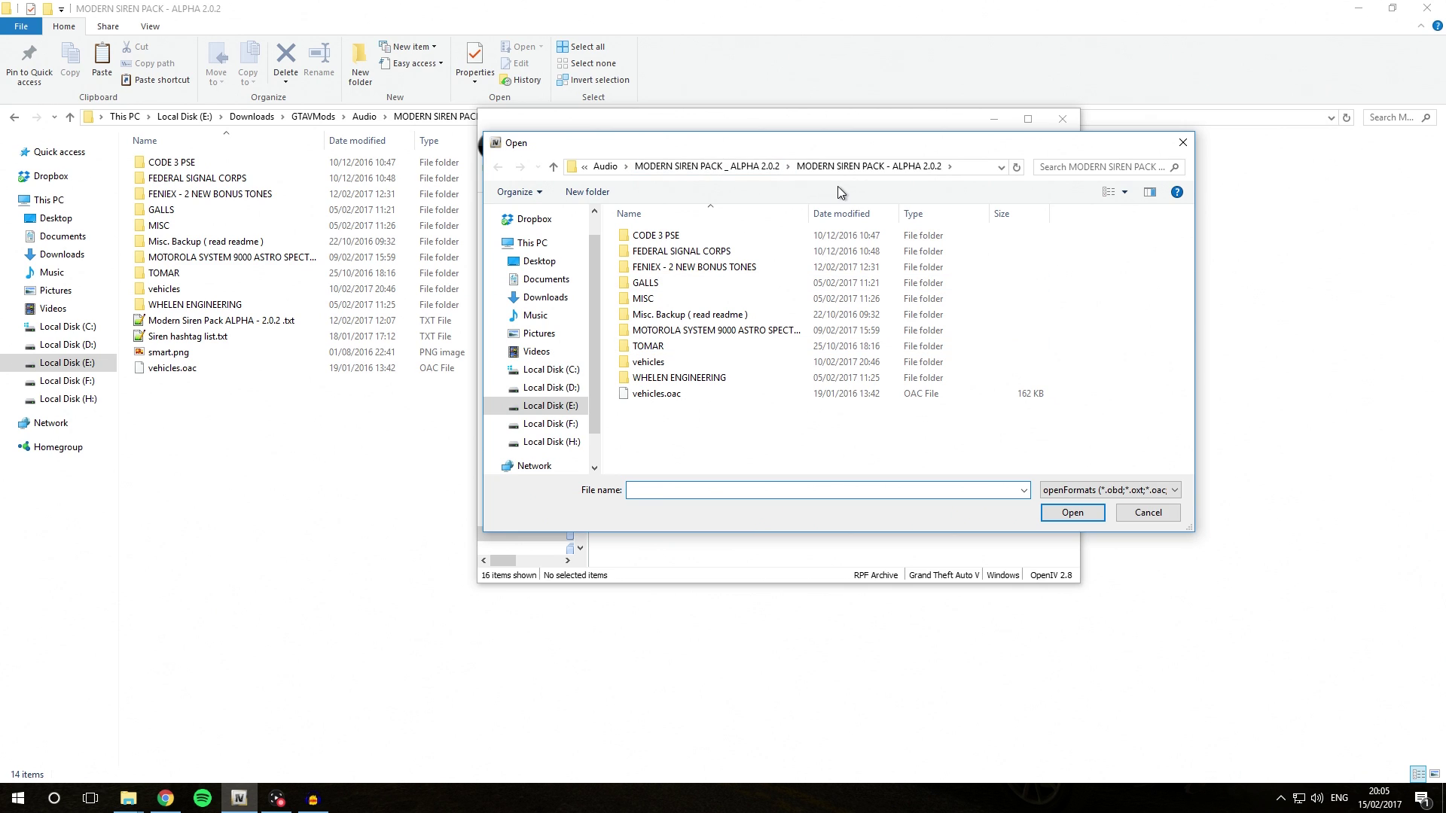
pyautogui.click(674, 394)
pyautogui.doubleClick(687, 395)
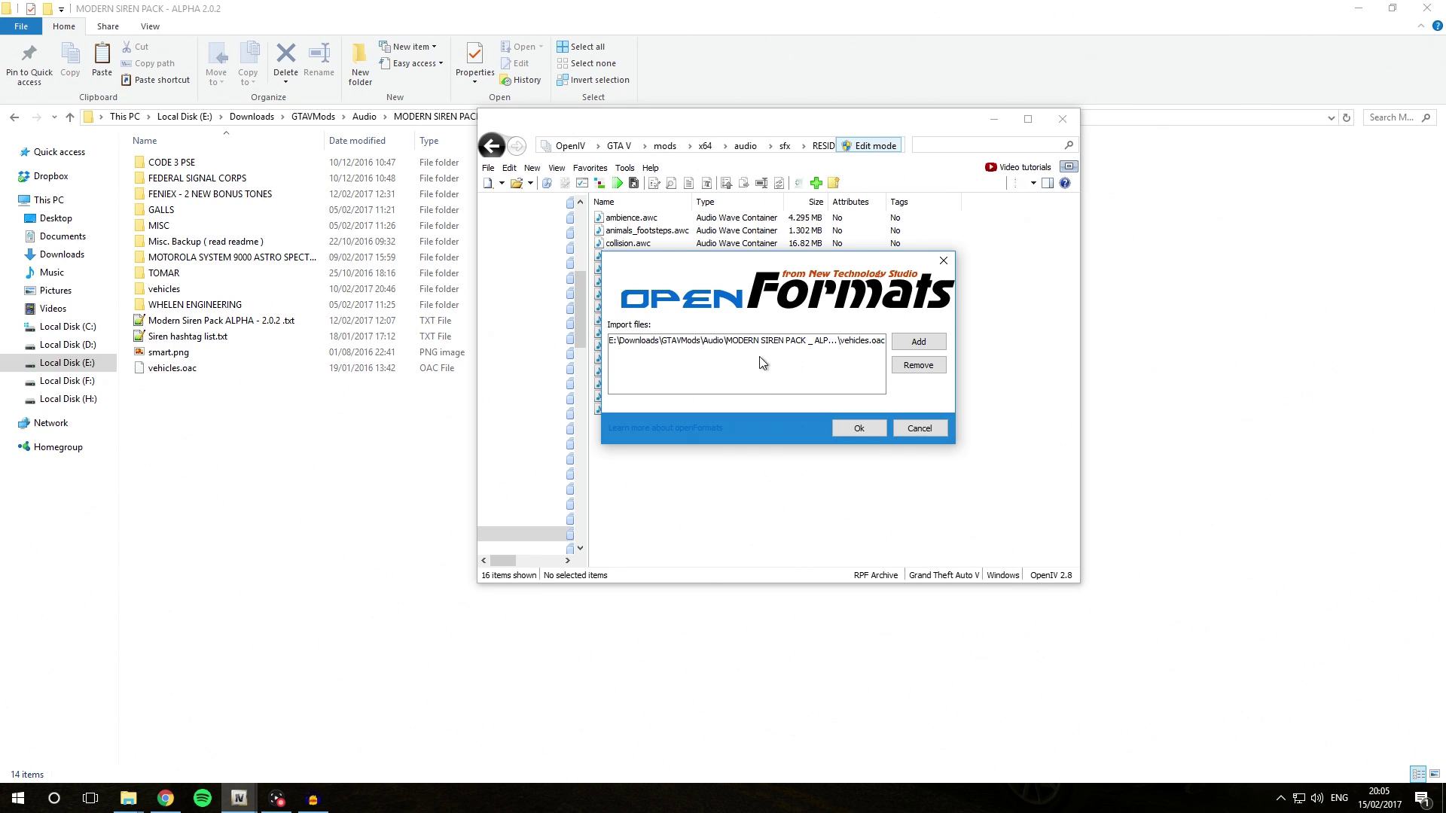
pyautogui.click(860, 426)
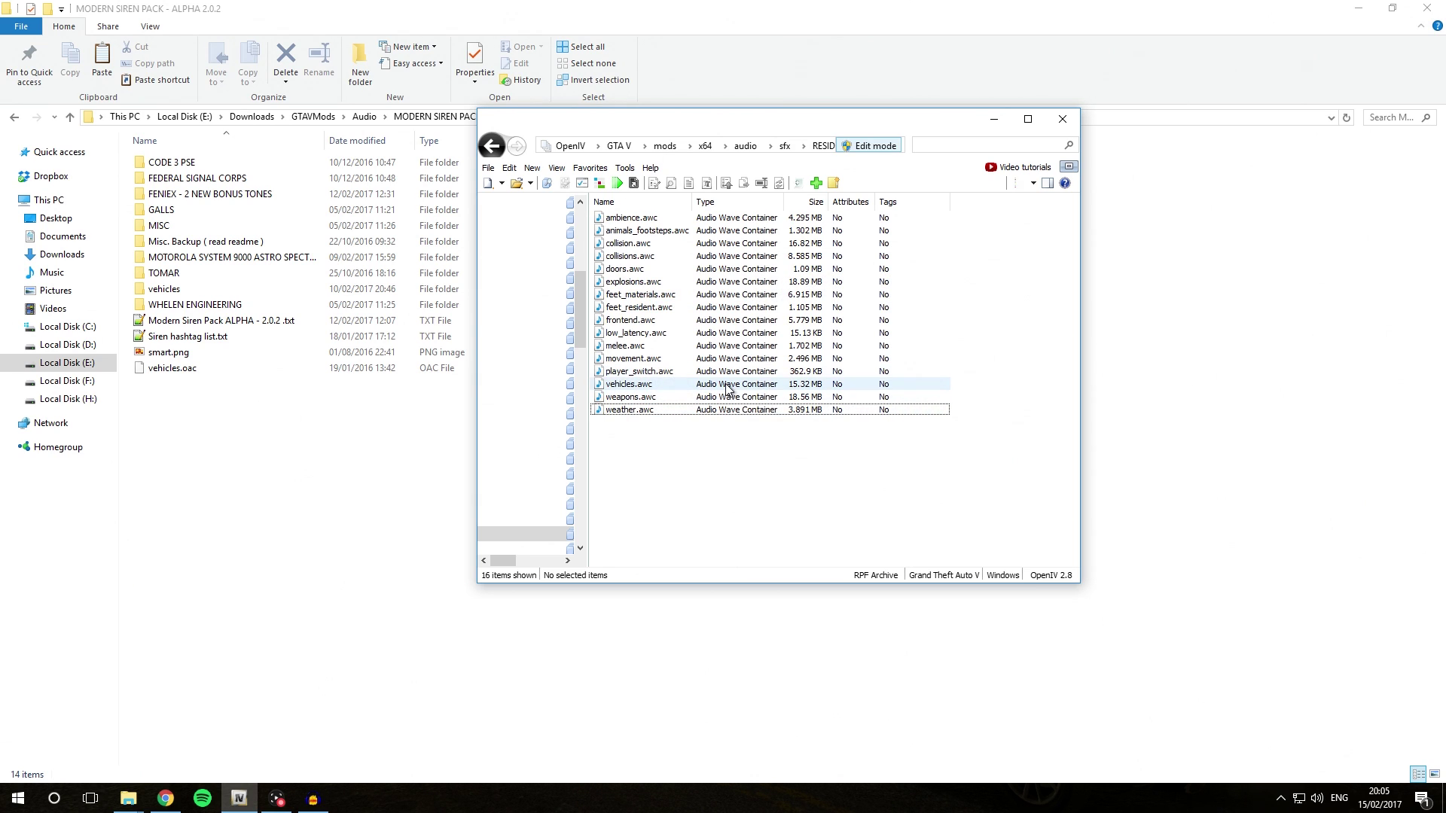
pyautogui.click(884, 147)
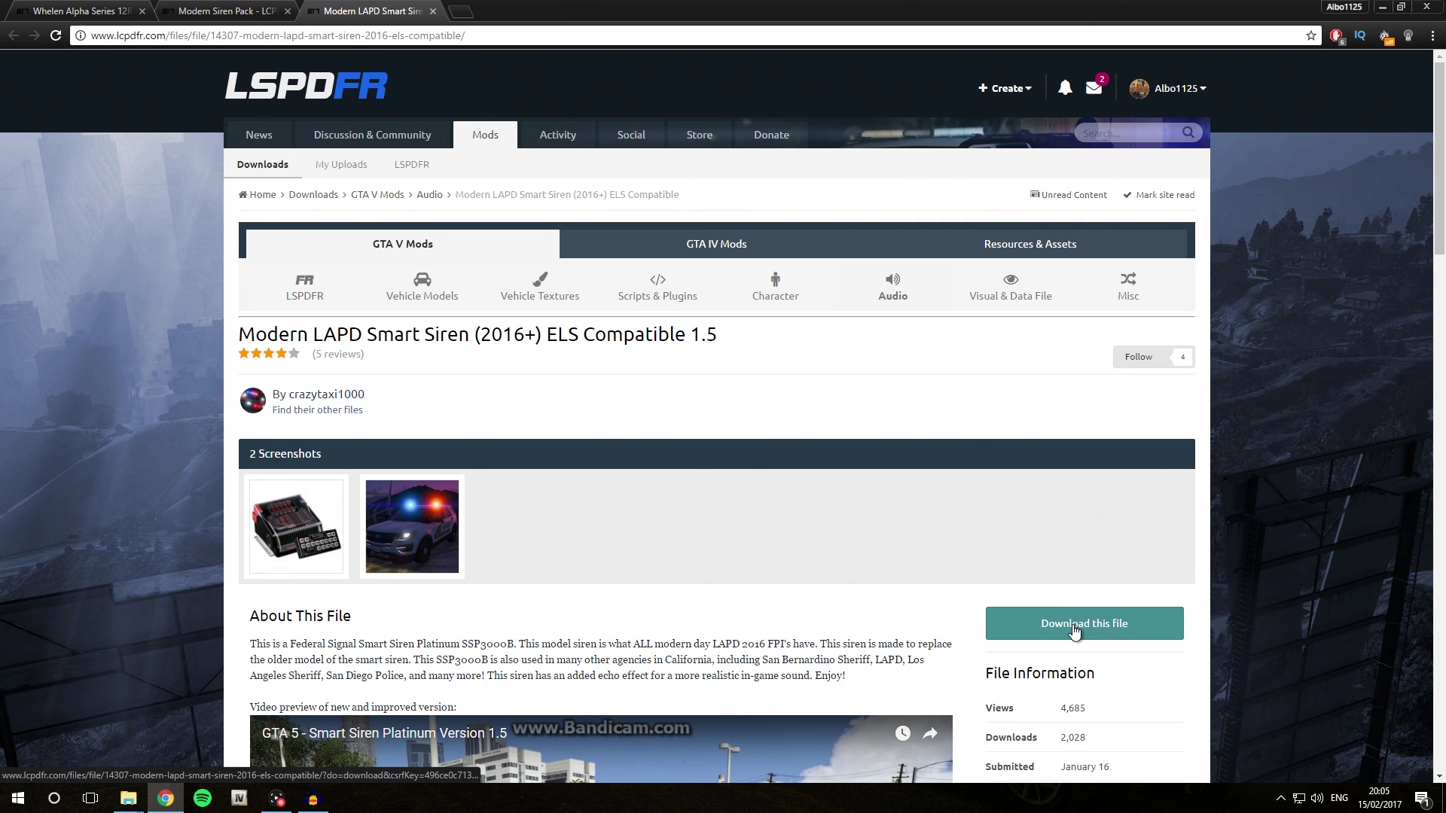
# - Download the LAPD Smart Siren (2016+ Vehicles) 1.5 zip into GTAVMods\Audio and open it
pyautogui.click(1086, 633)
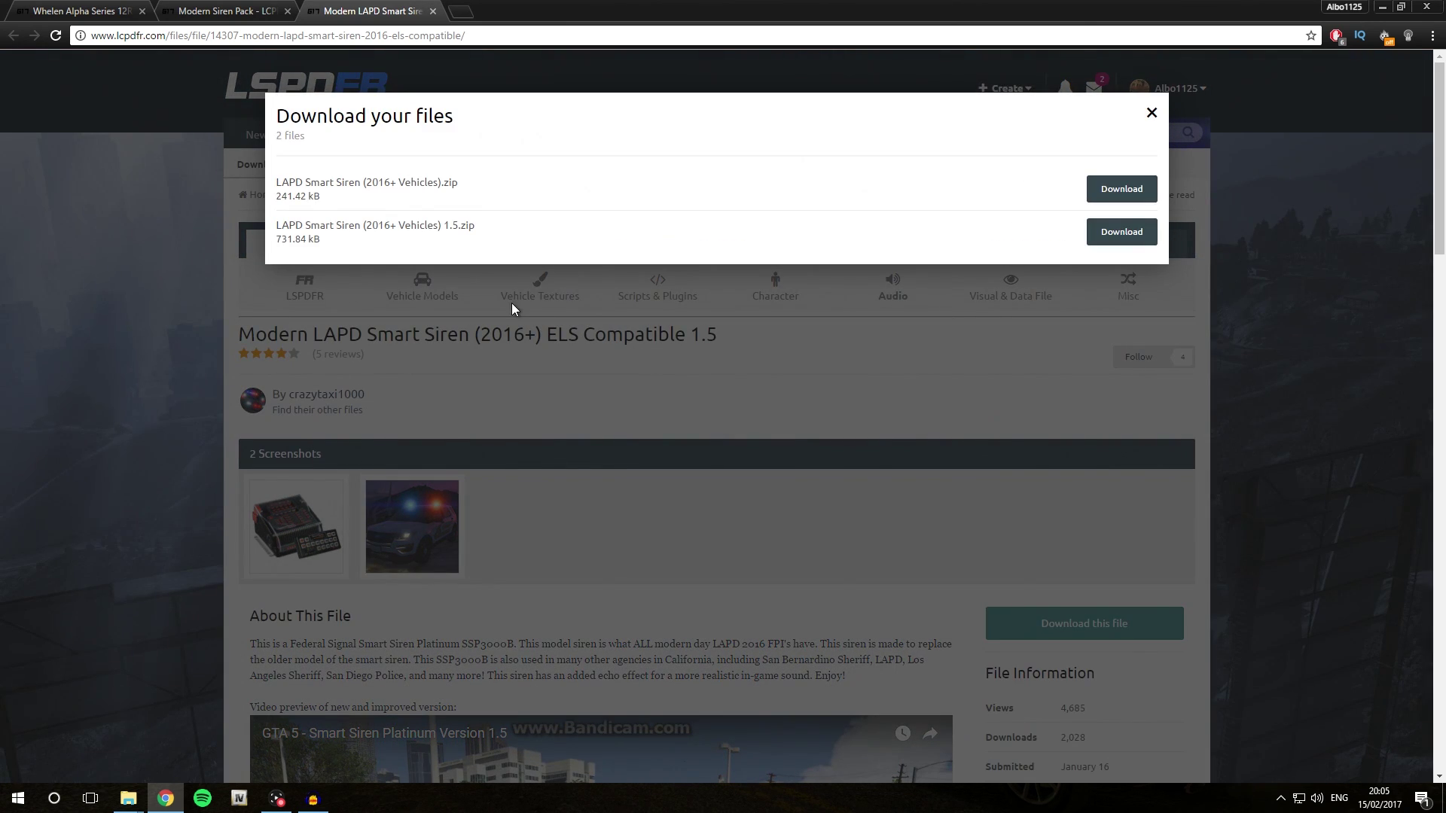
pyautogui.click(1118, 232)
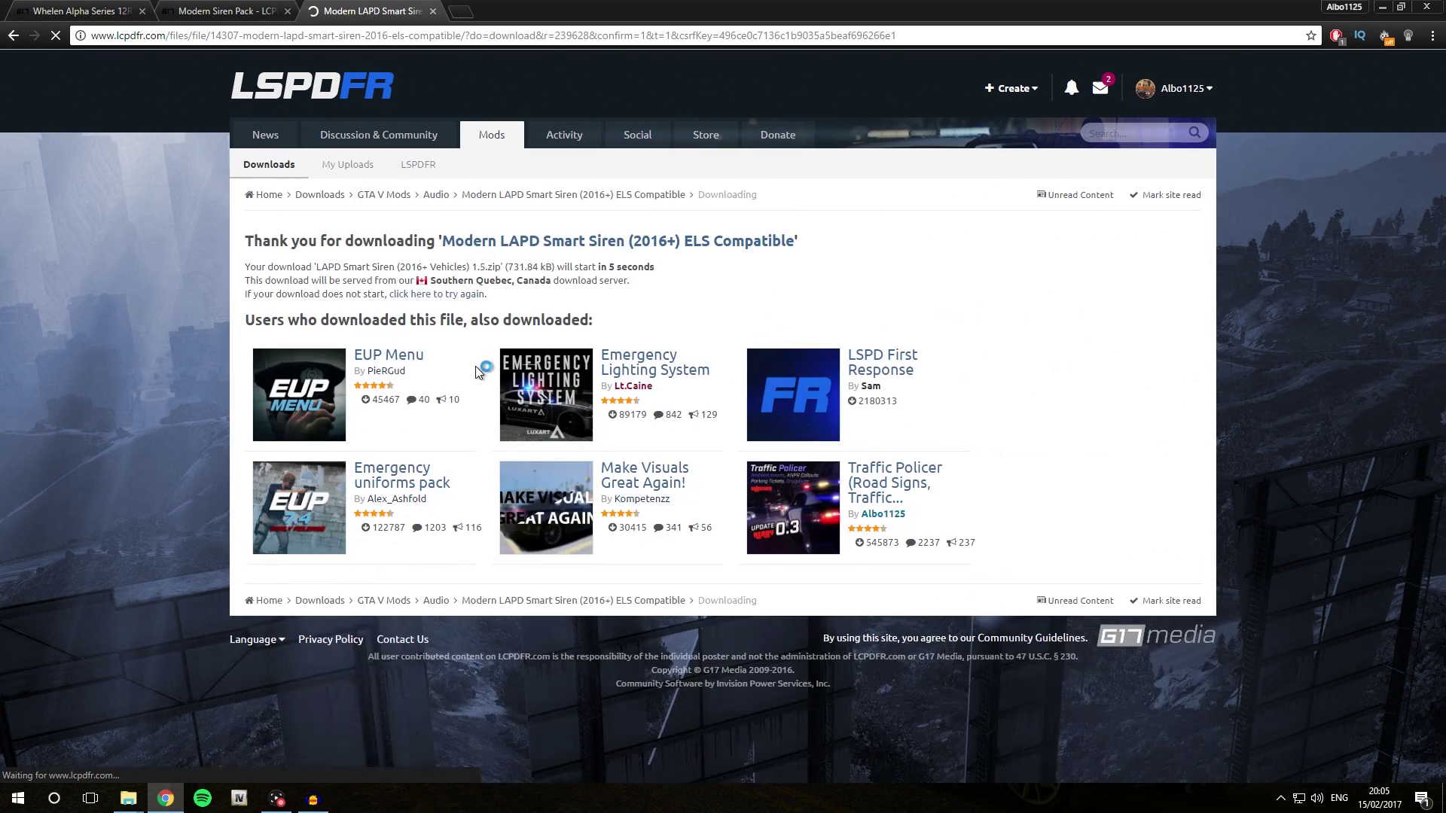
pyautogui.click(470, 294)
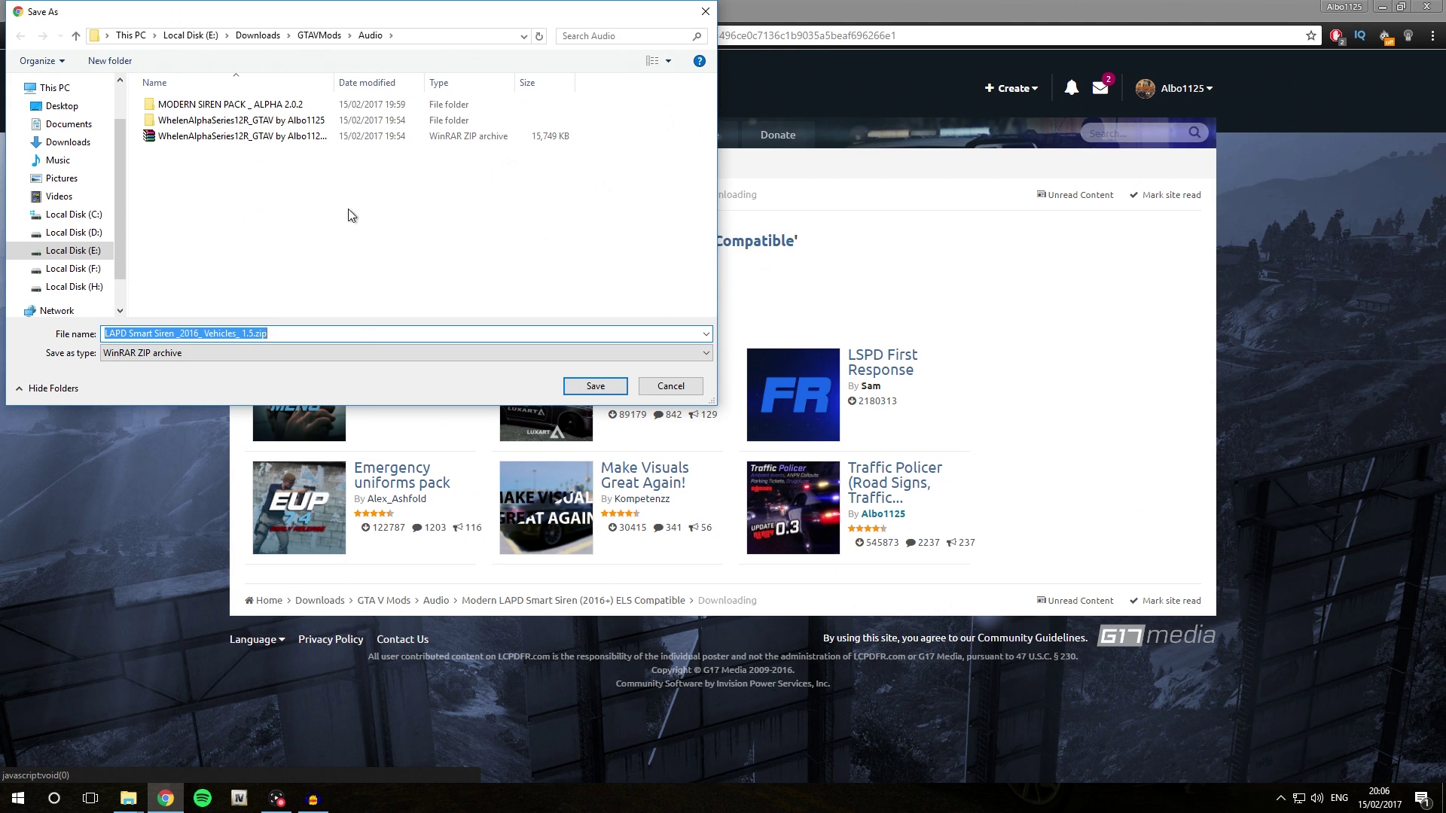
pyautogui.click(593, 385)
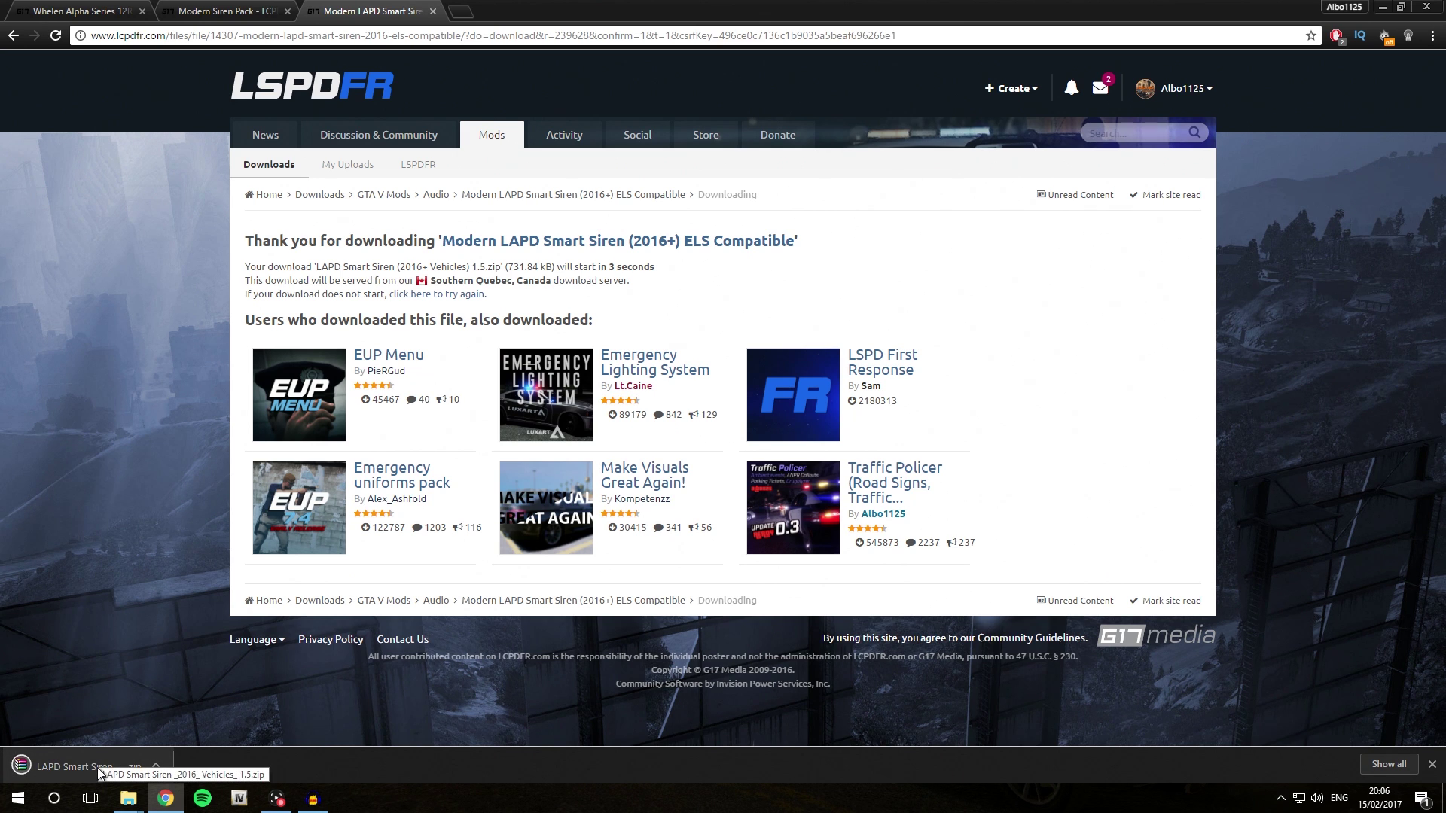
pyautogui.click(97, 767)
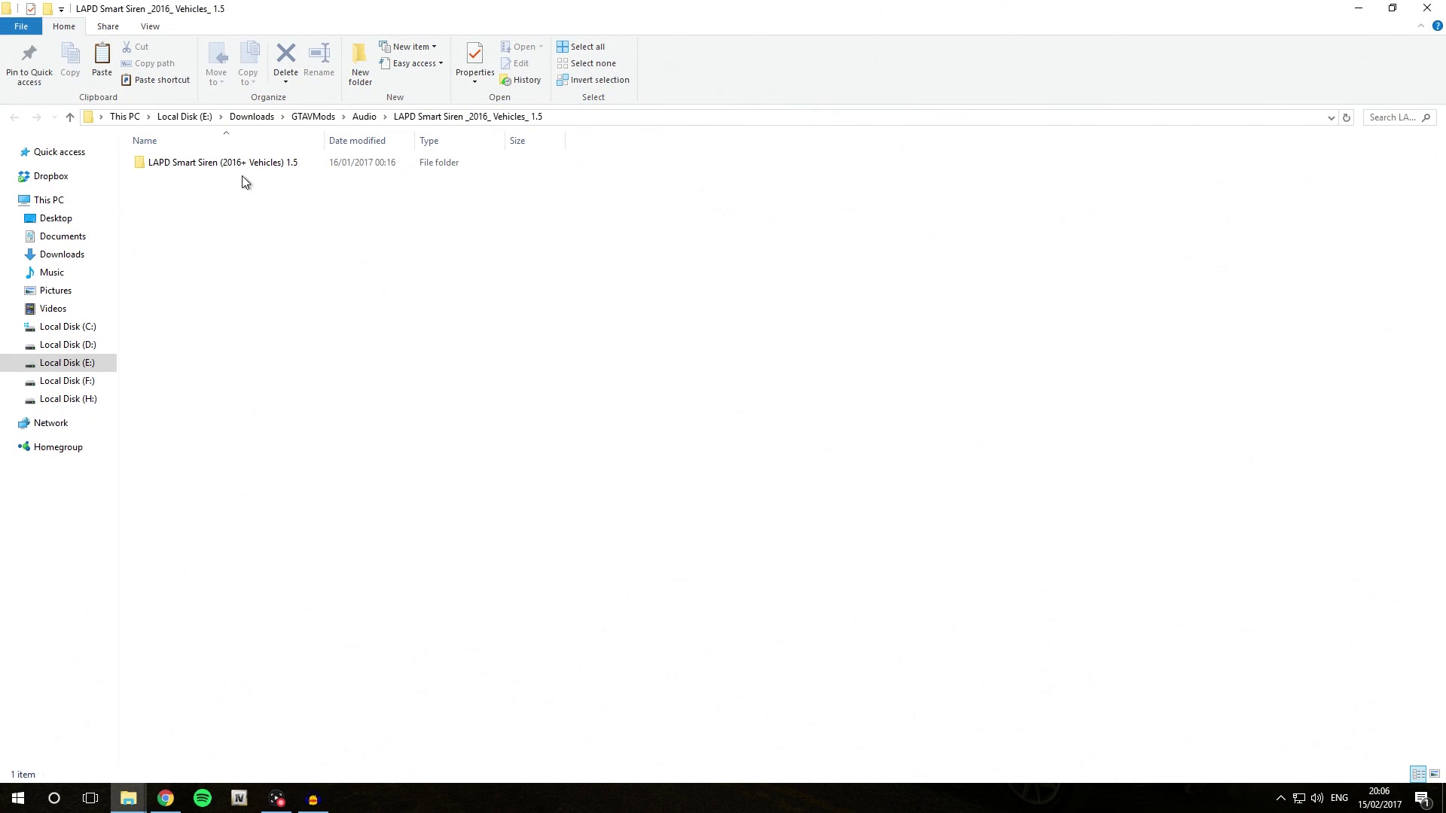
# - Read the pack's read me.txt, open Siren Files\Police, and launch OpenIV for GTA V Windows
pyautogui.doubleClick(230, 165)
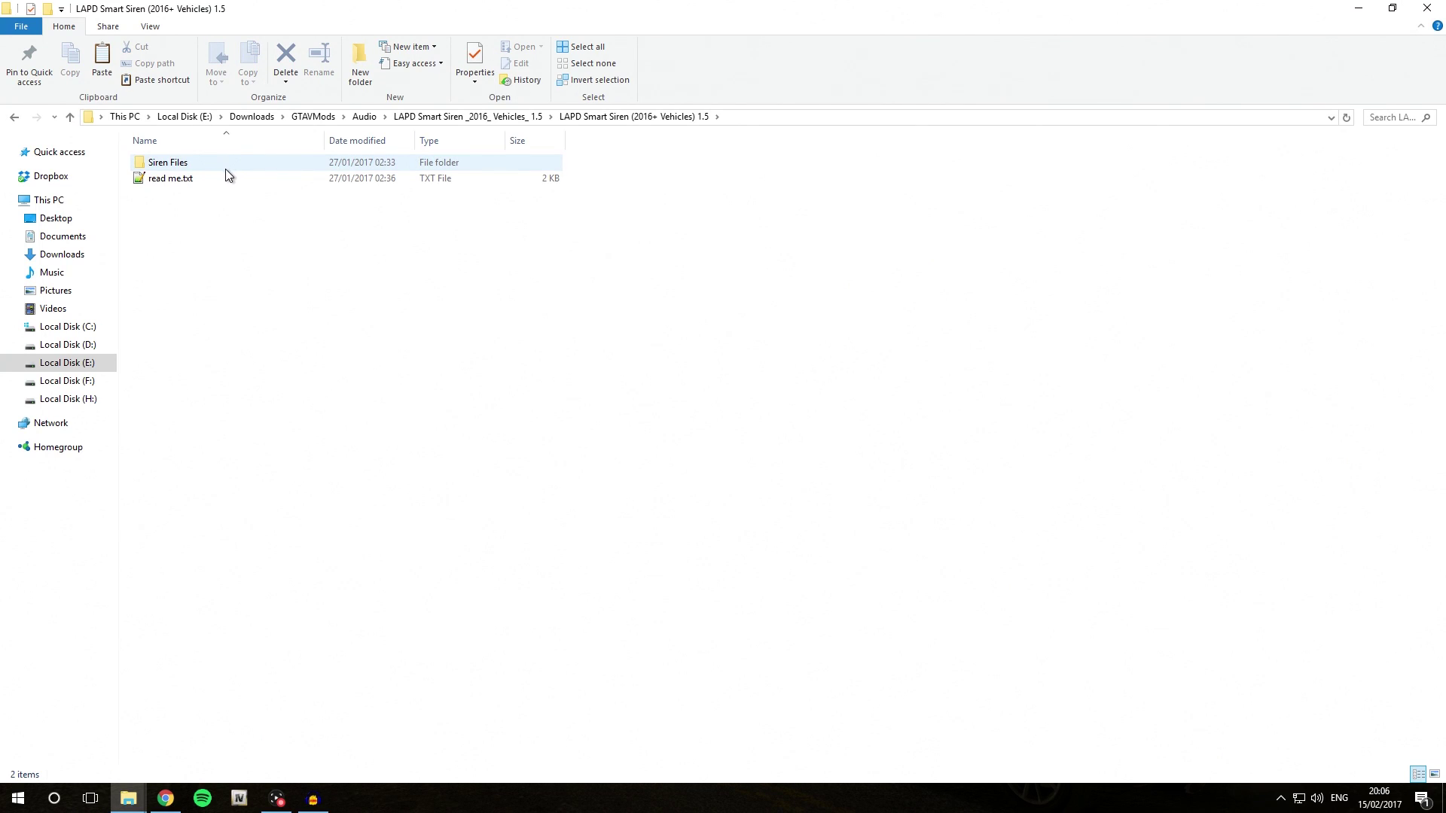
pyautogui.doubleClick(209, 179)
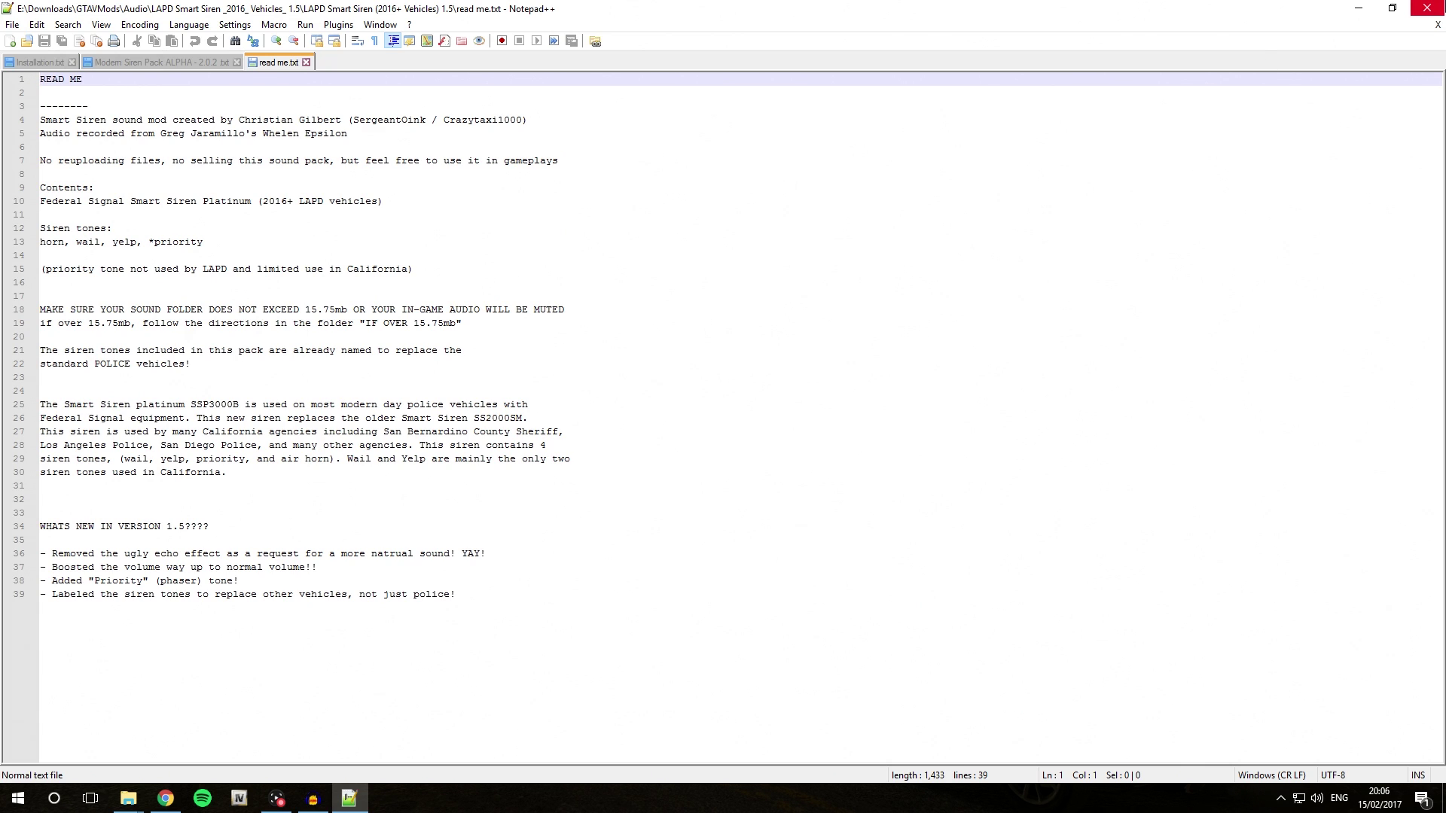
pyautogui.click(1426, 8)
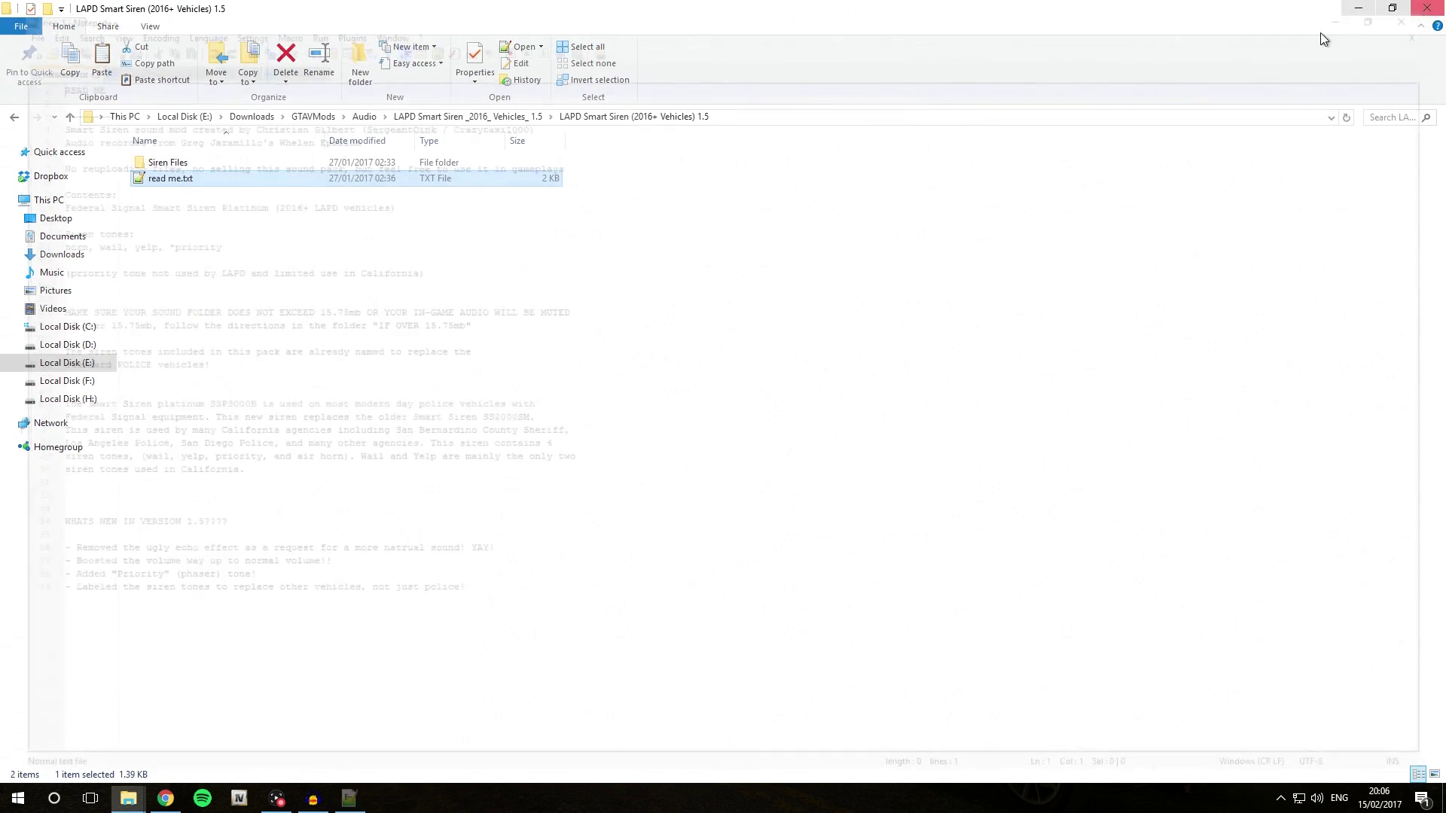
pyautogui.doubleClick(192, 160)
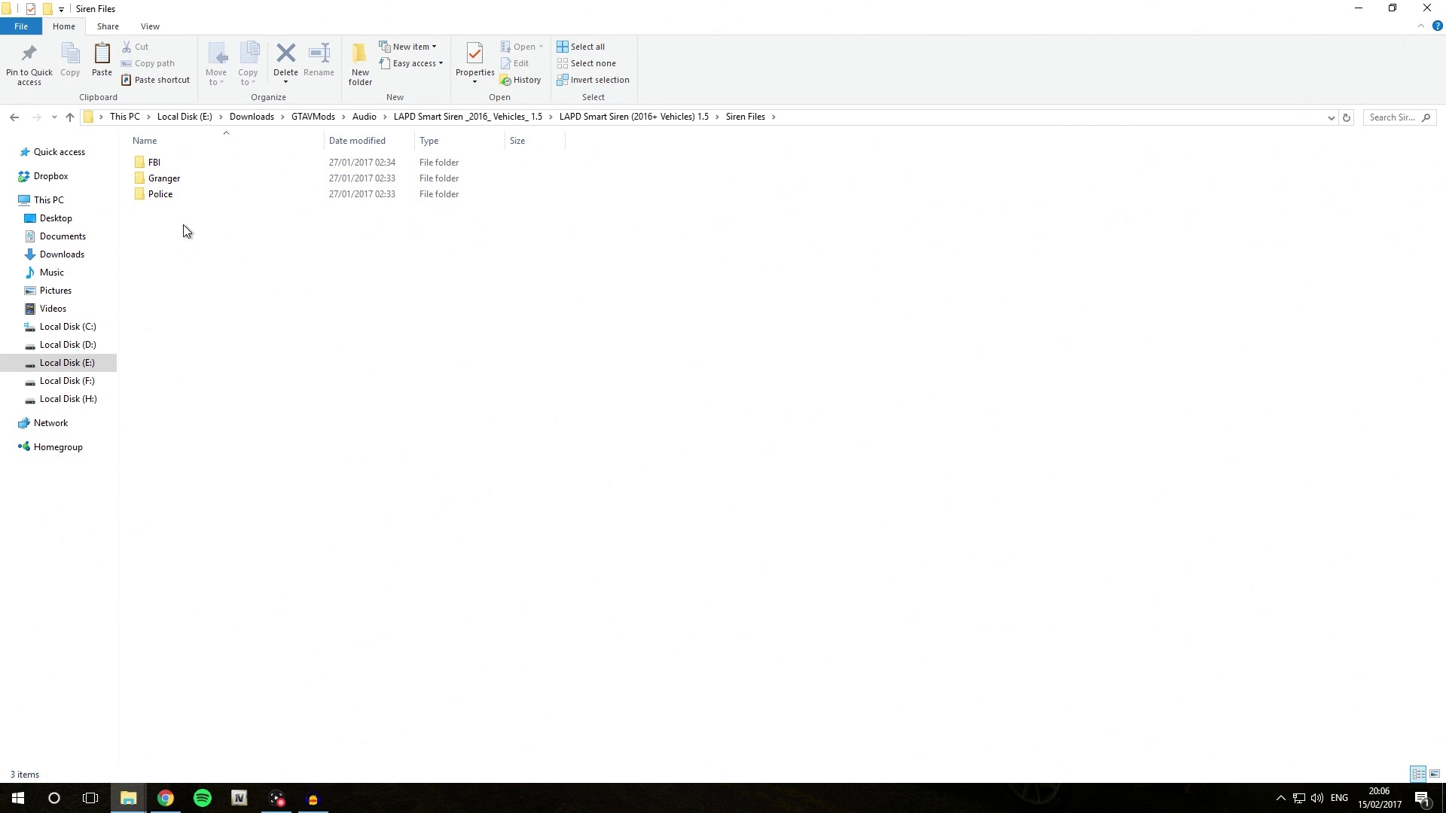
pyautogui.doubleClick(177, 195)
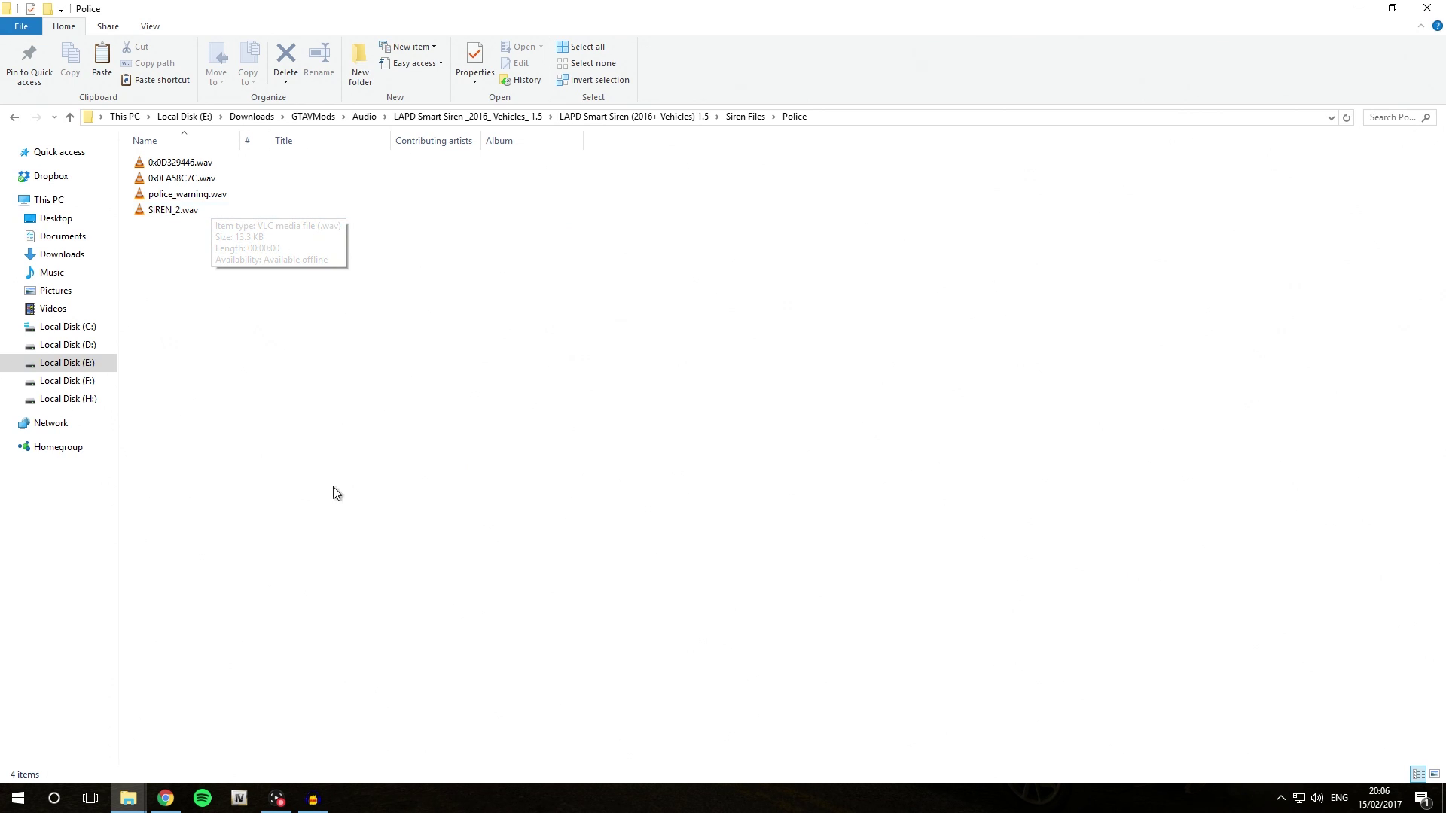
pyautogui.click(239, 798)
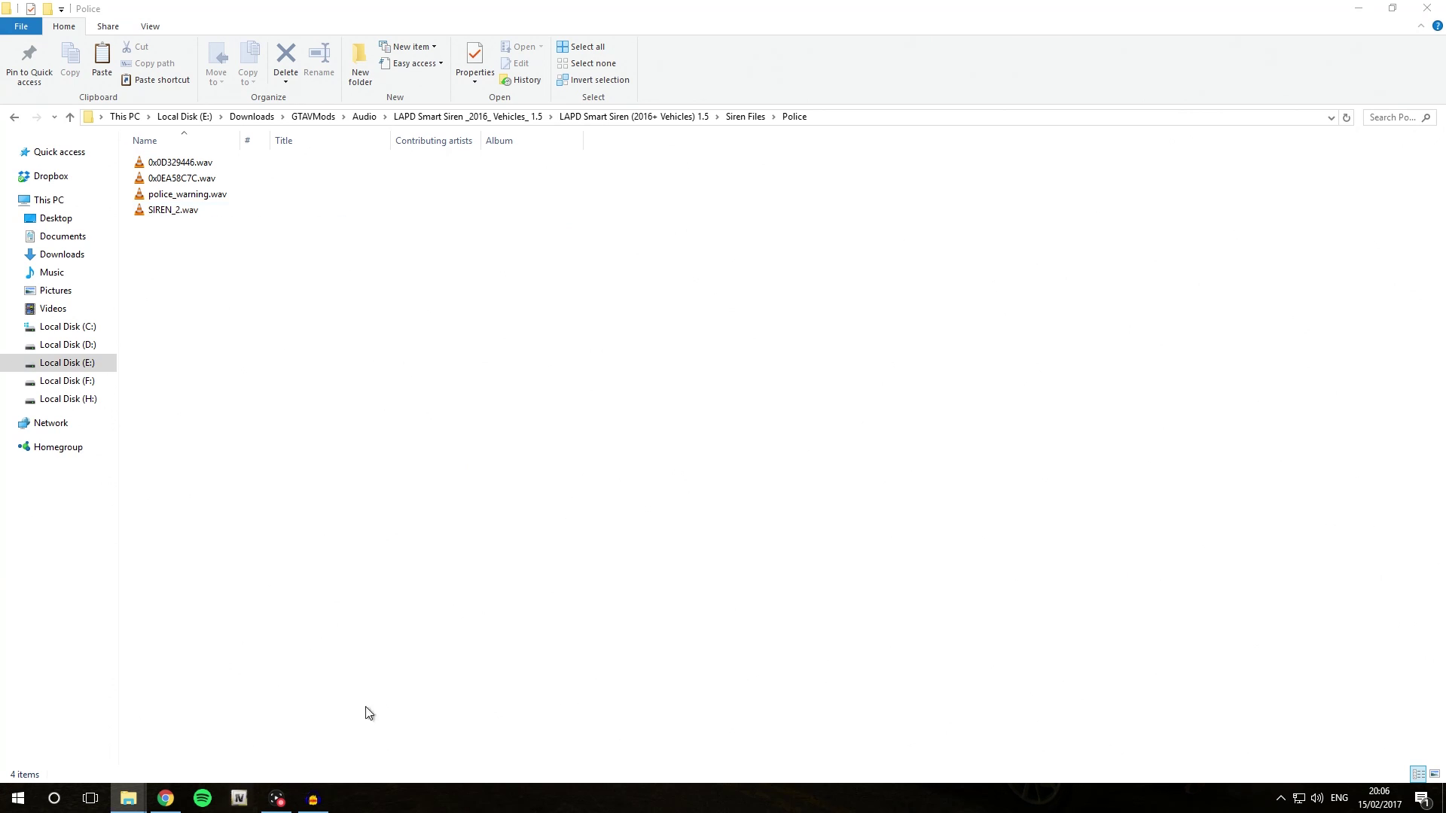
pyautogui.click(645, 450)
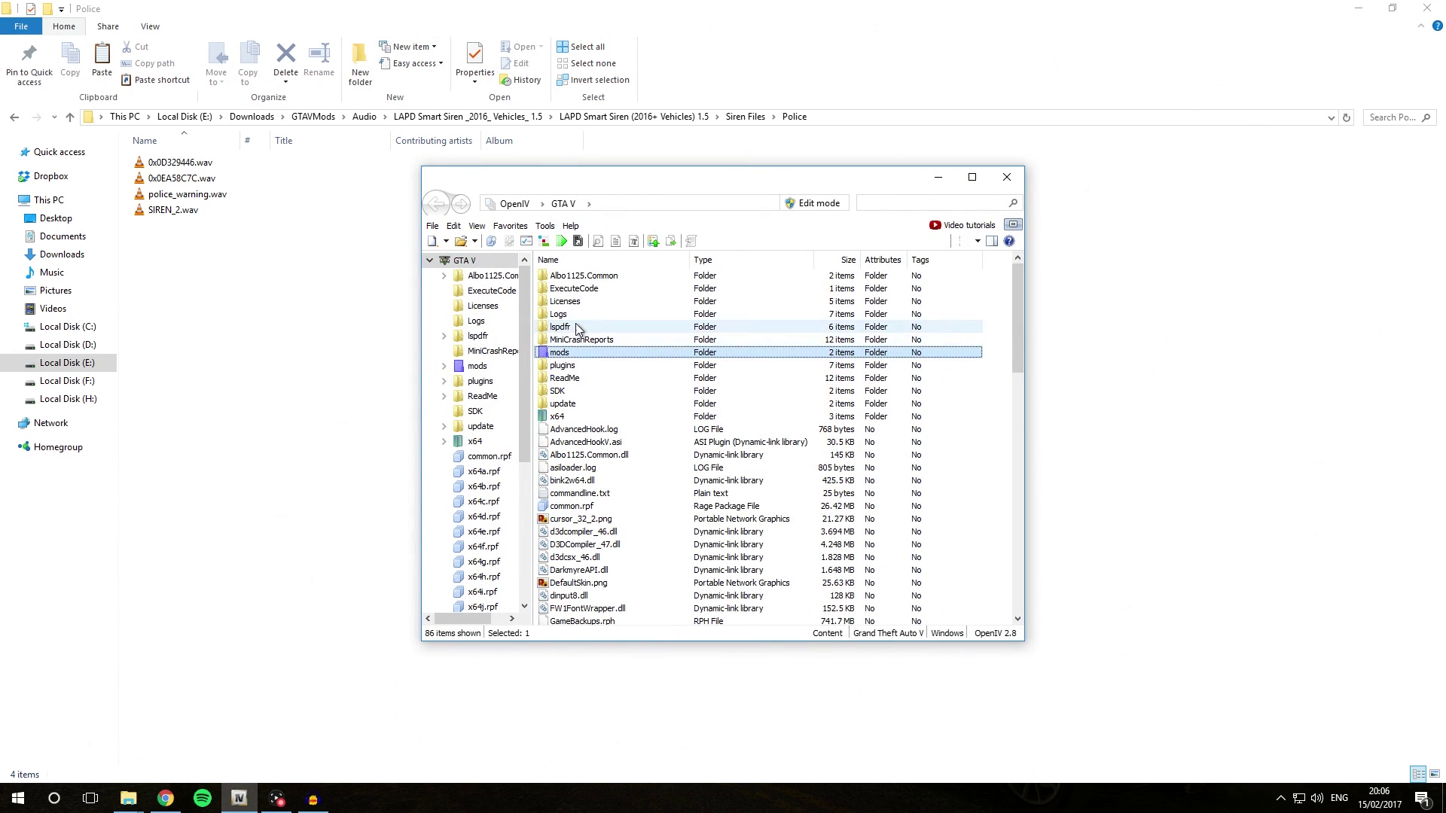
# - Navigate mods > x64 > audio > sfx, open RESIDENT.rpf, and confirm edit mode
pyautogui.doubleClick(571, 353)
pyautogui.click(567, 291)
pyautogui.doubleClick(567, 291)
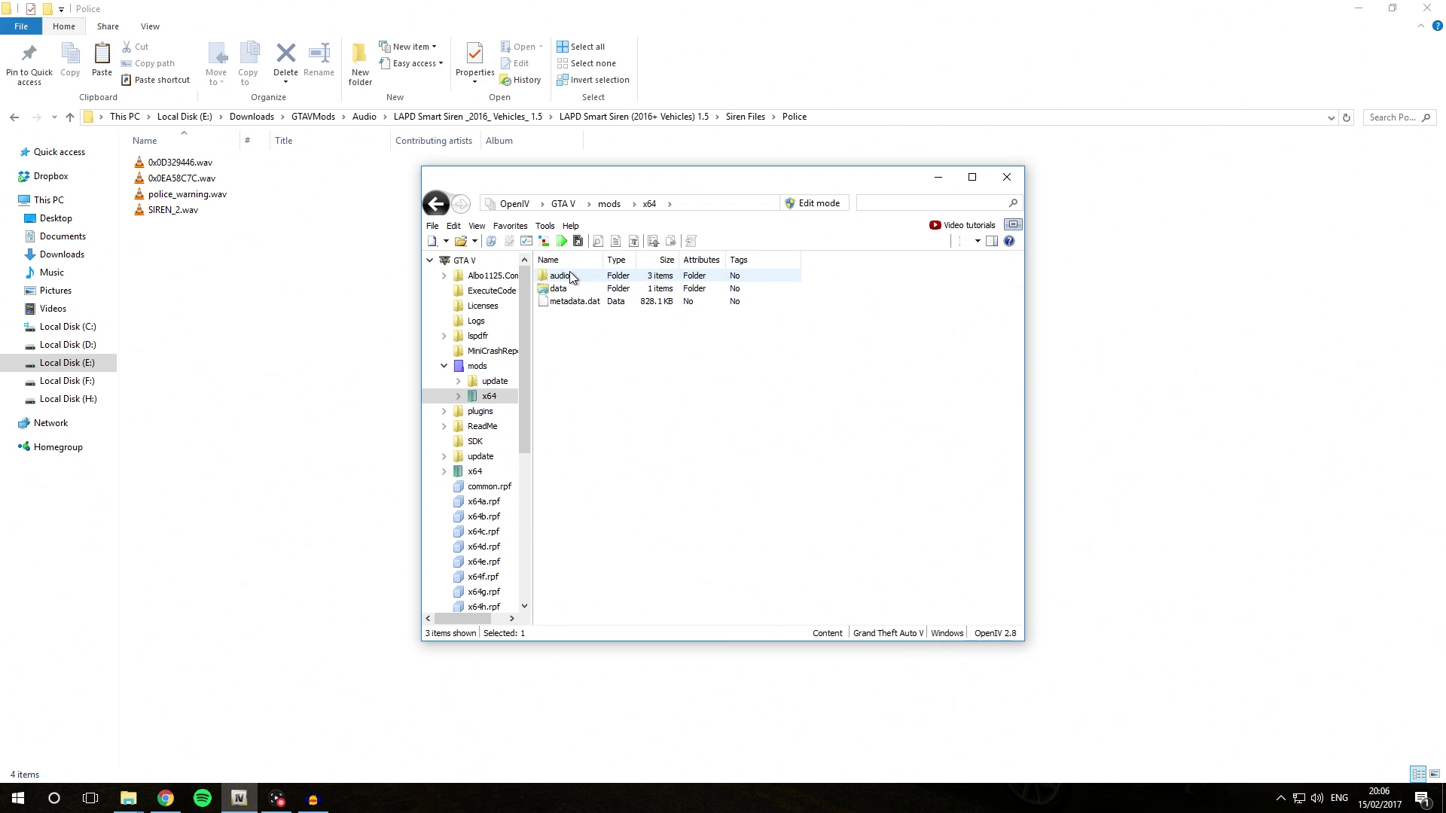
pyautogui.doubleClick(571, 275)
pyautogui.doubleClick(570, 275)
pyautogui.scroll(-9, 573, 301)
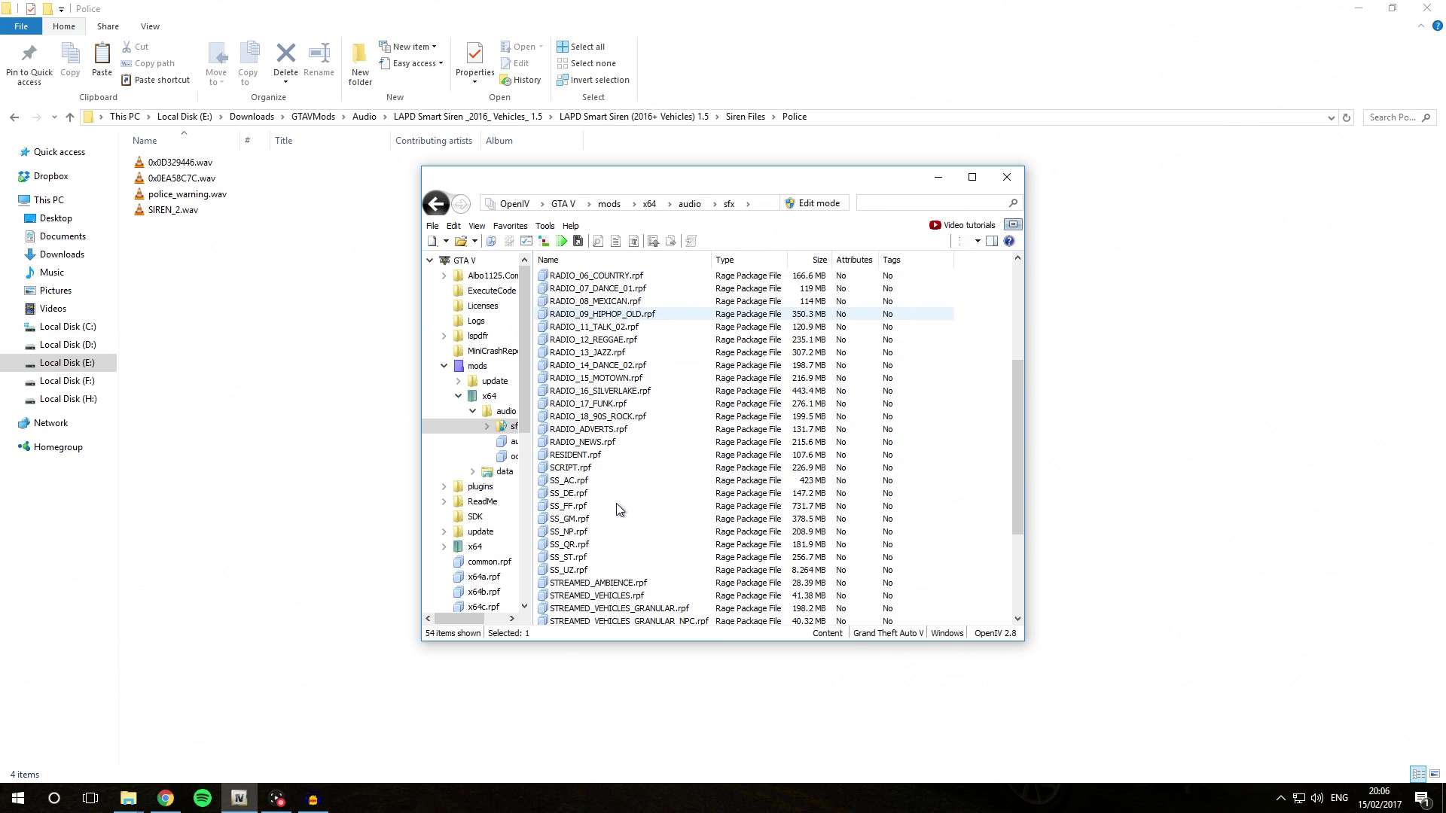
pyautogui.doubleClick(573, 454)
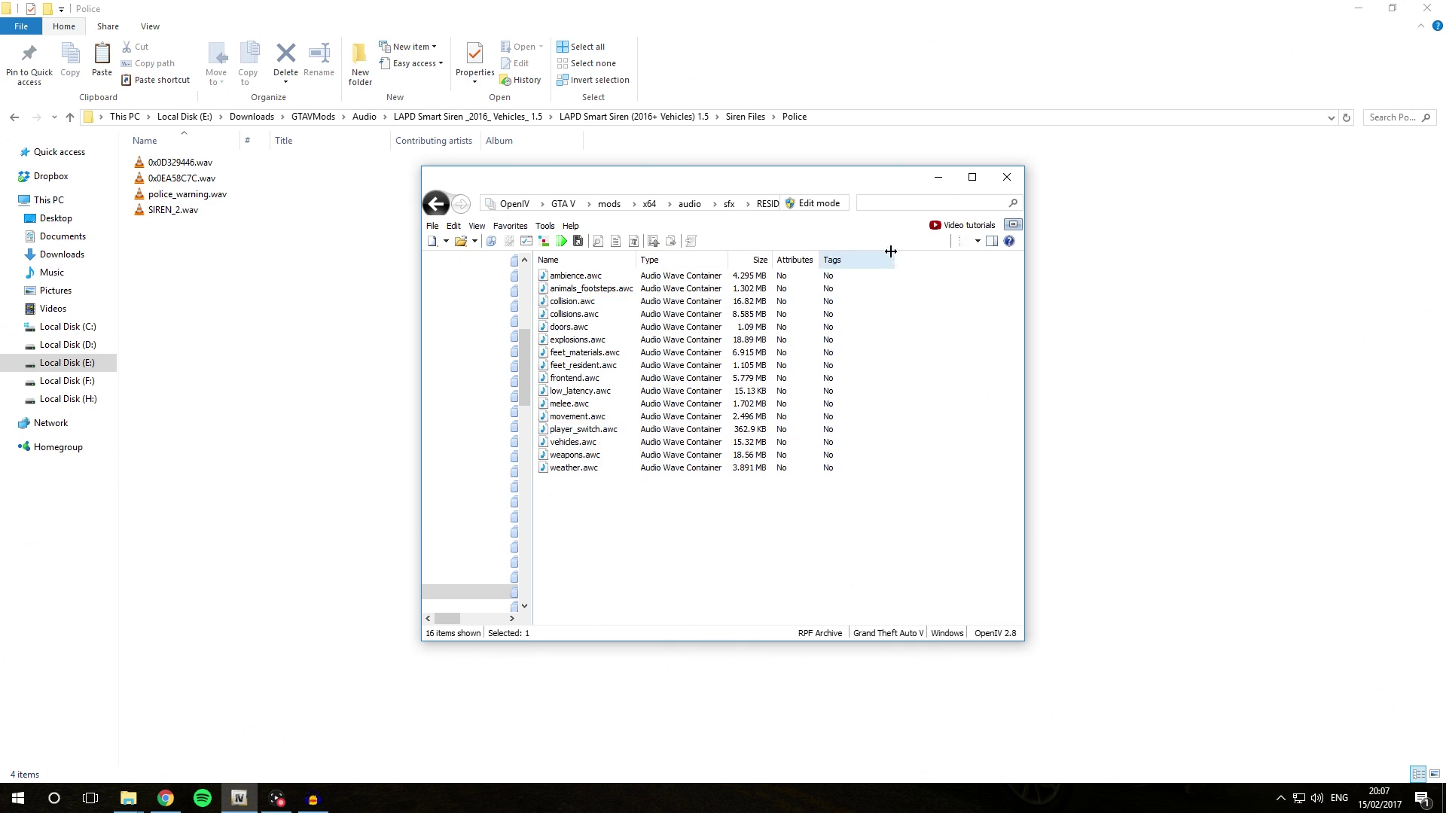
pyautogui.click(811, 205)
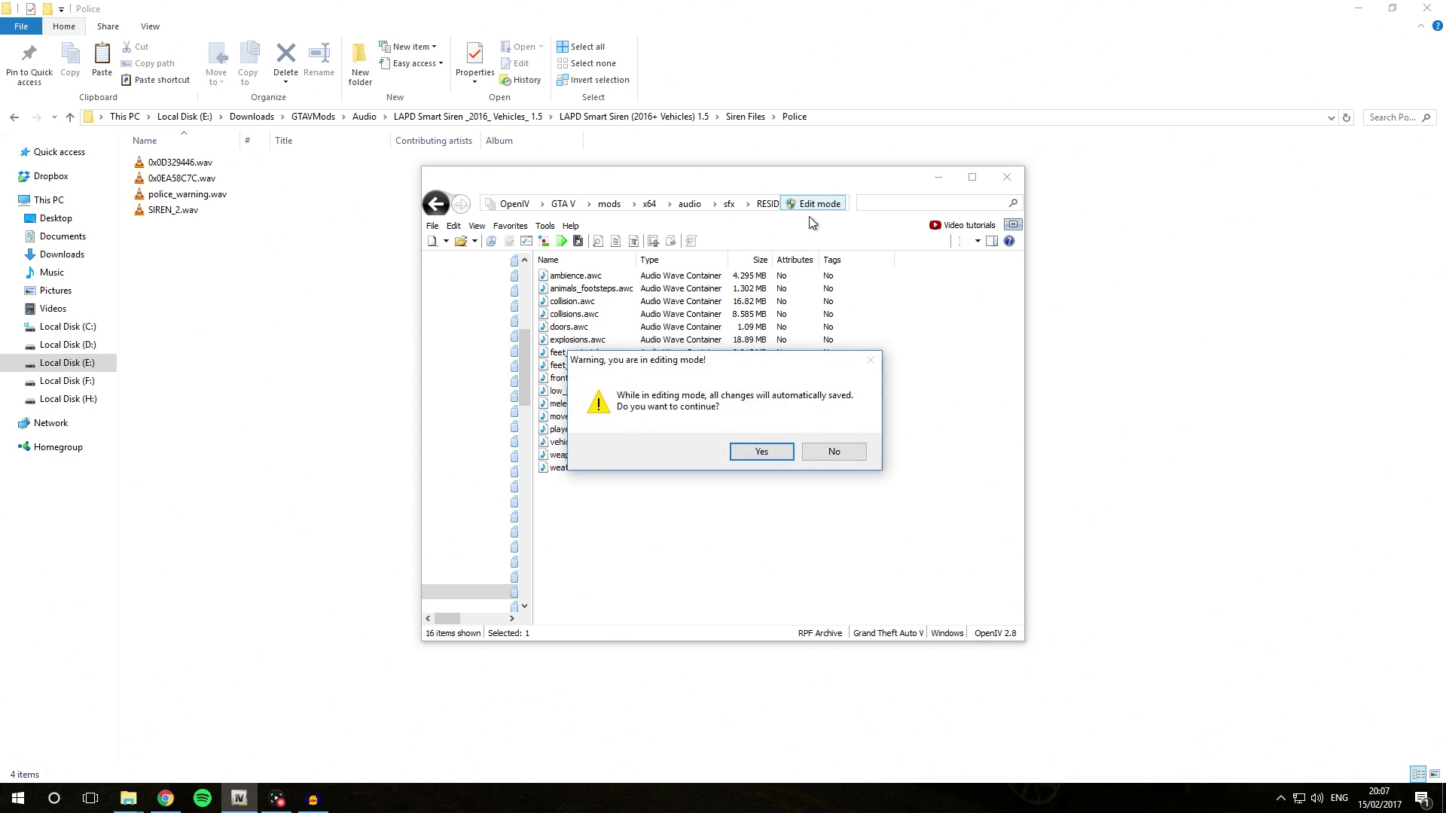
pyautogui.click(762, 451)
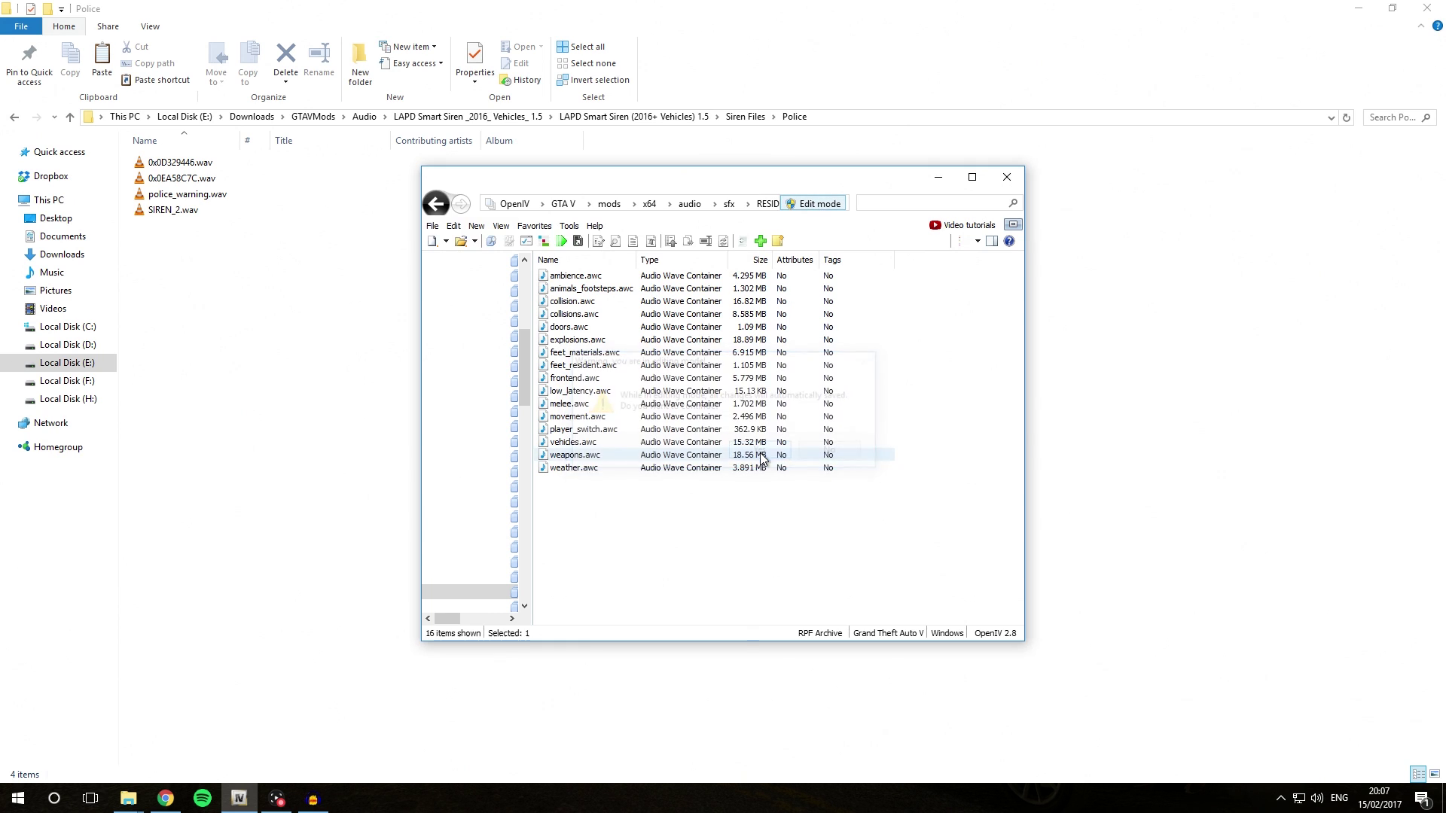
# - Export vehicles.awc to openFormats (.oac) into a new Export folder in GTAVMods\Audio
pyautogui.rightClick(603, 446)
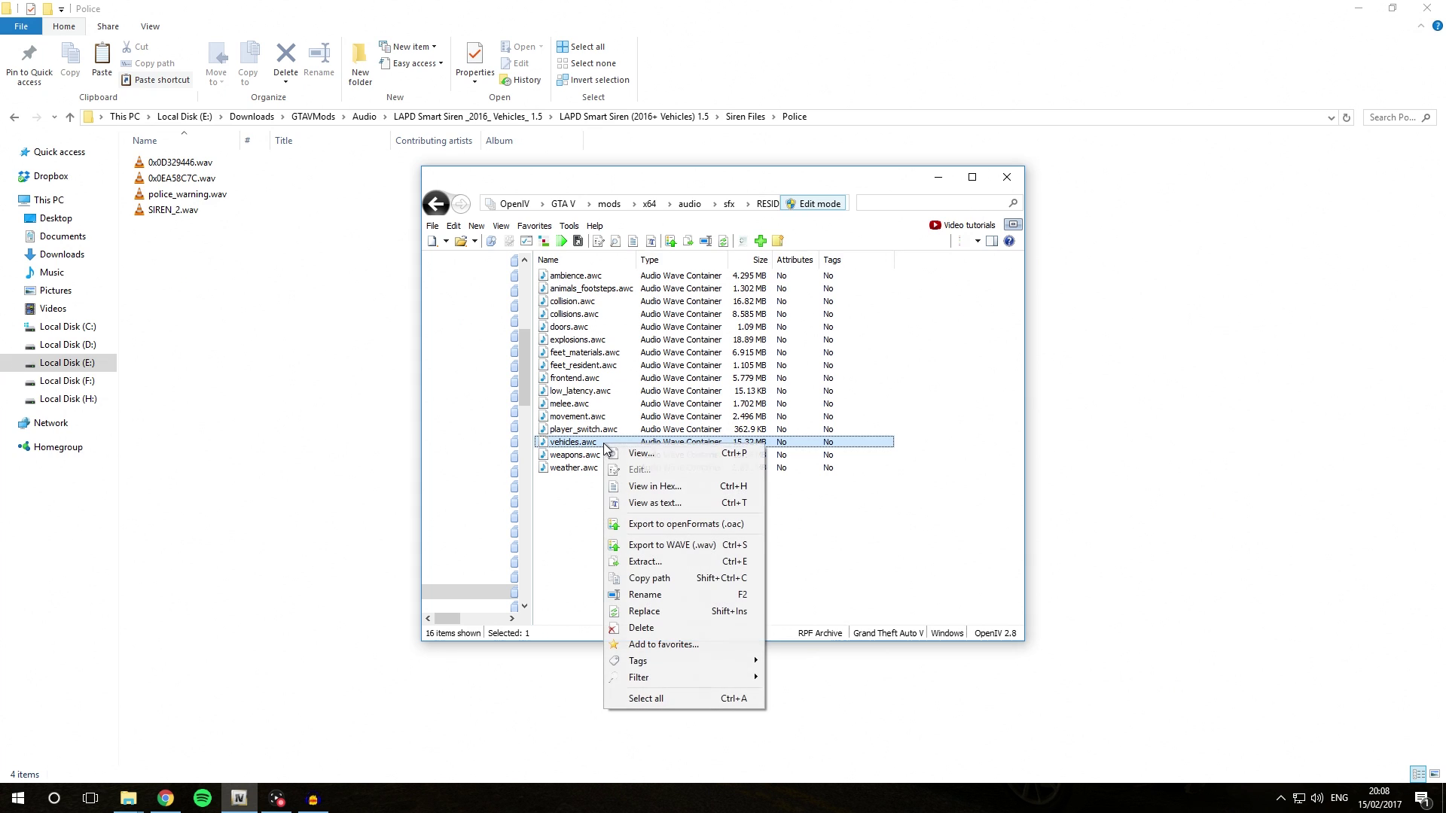
pyautogui.click(693, 525)
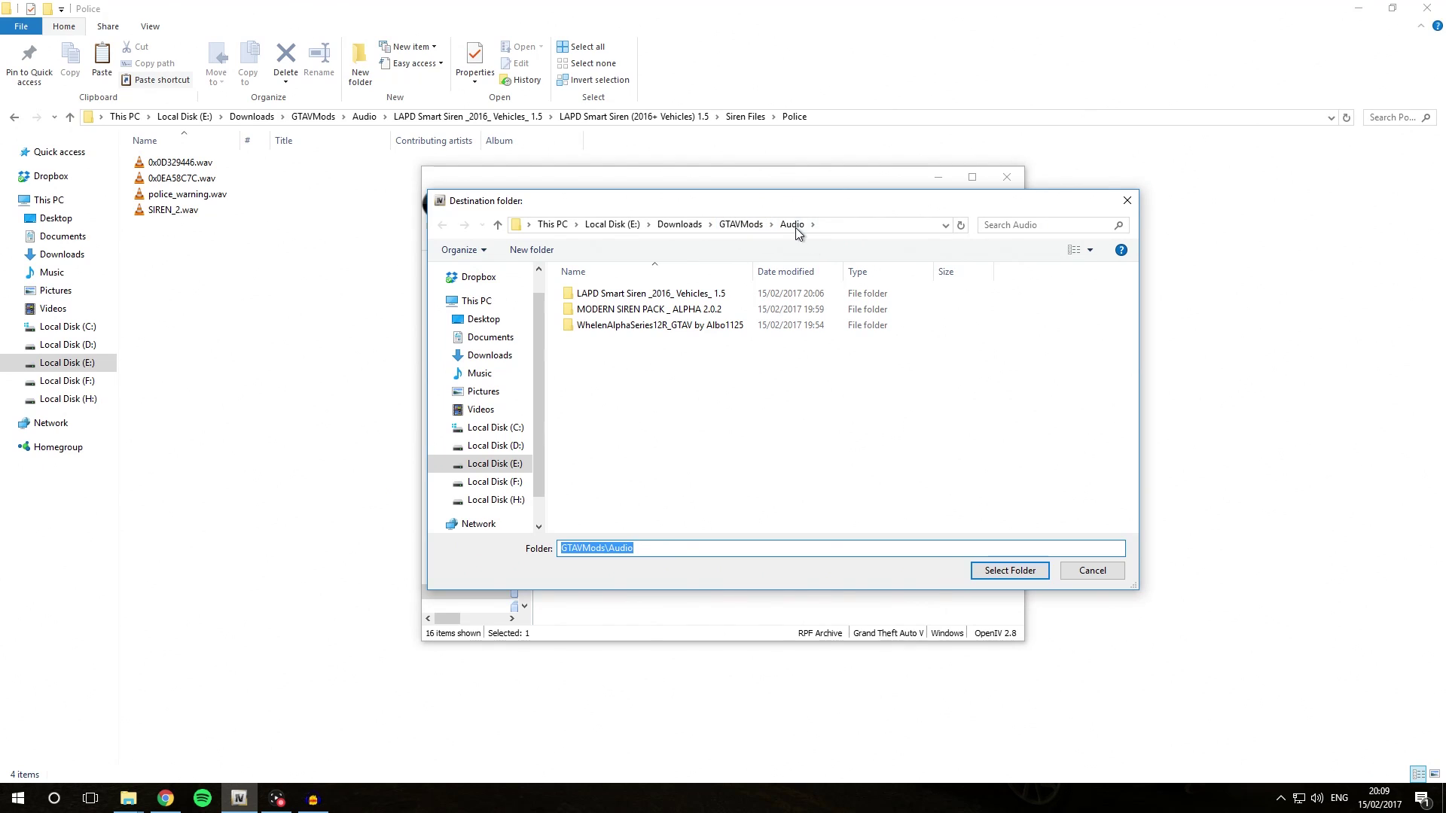
pyautogui.click(532, 249)
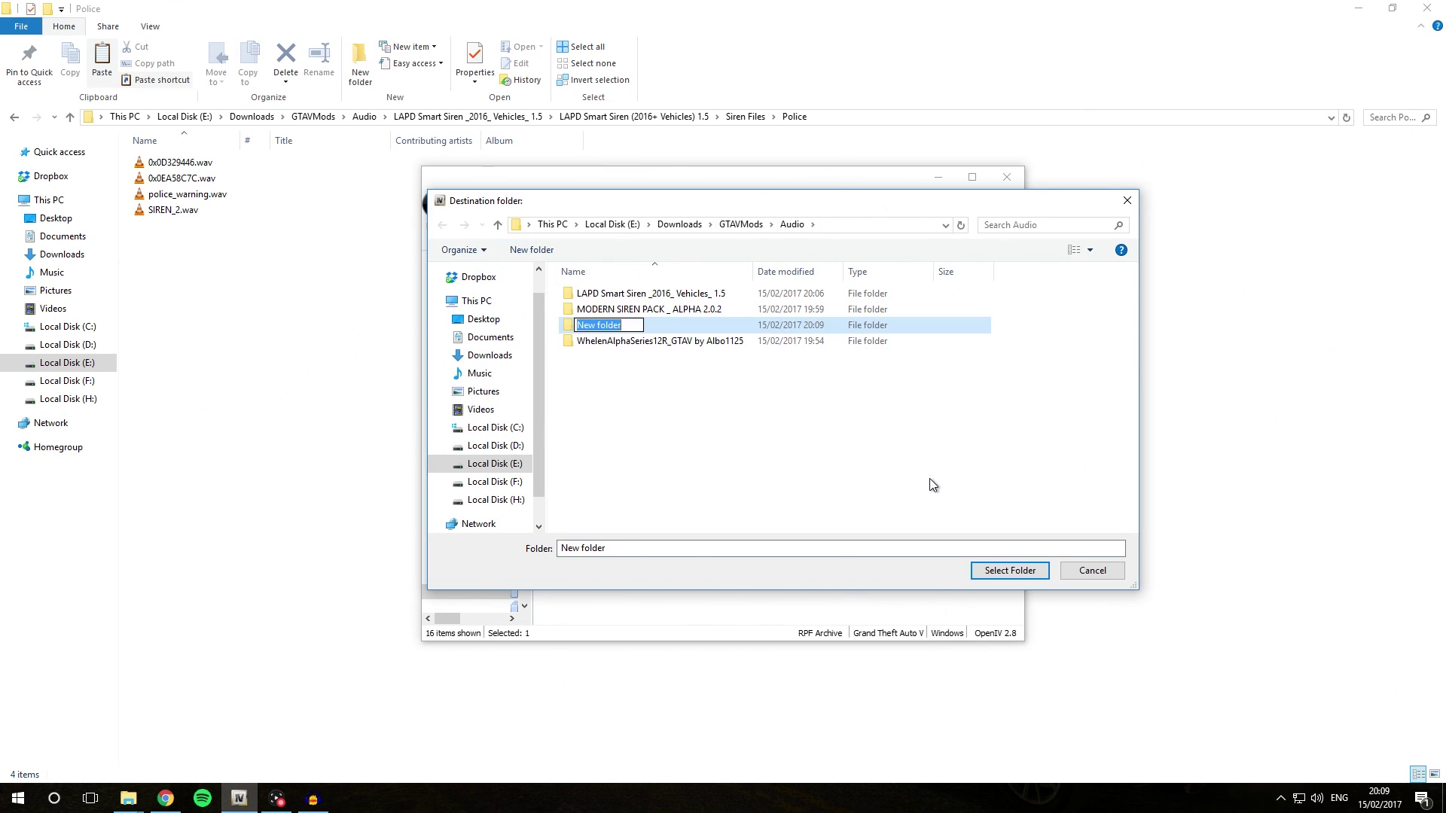
pyautogui.write('Export')
pyautogui.press('Return')
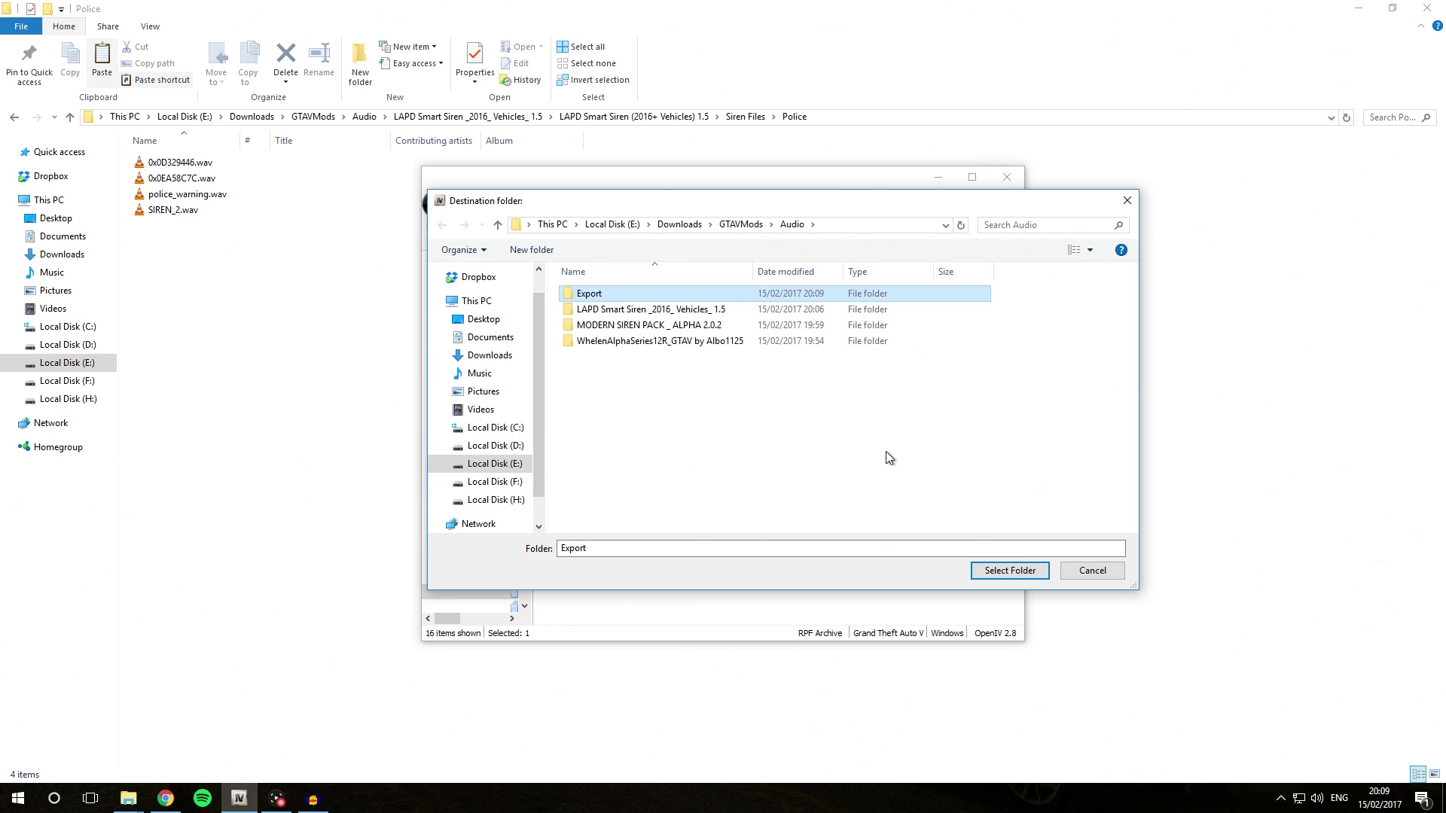
pyautogui.doubleClick(616, 296)
pyautogui.click(1015, 572)
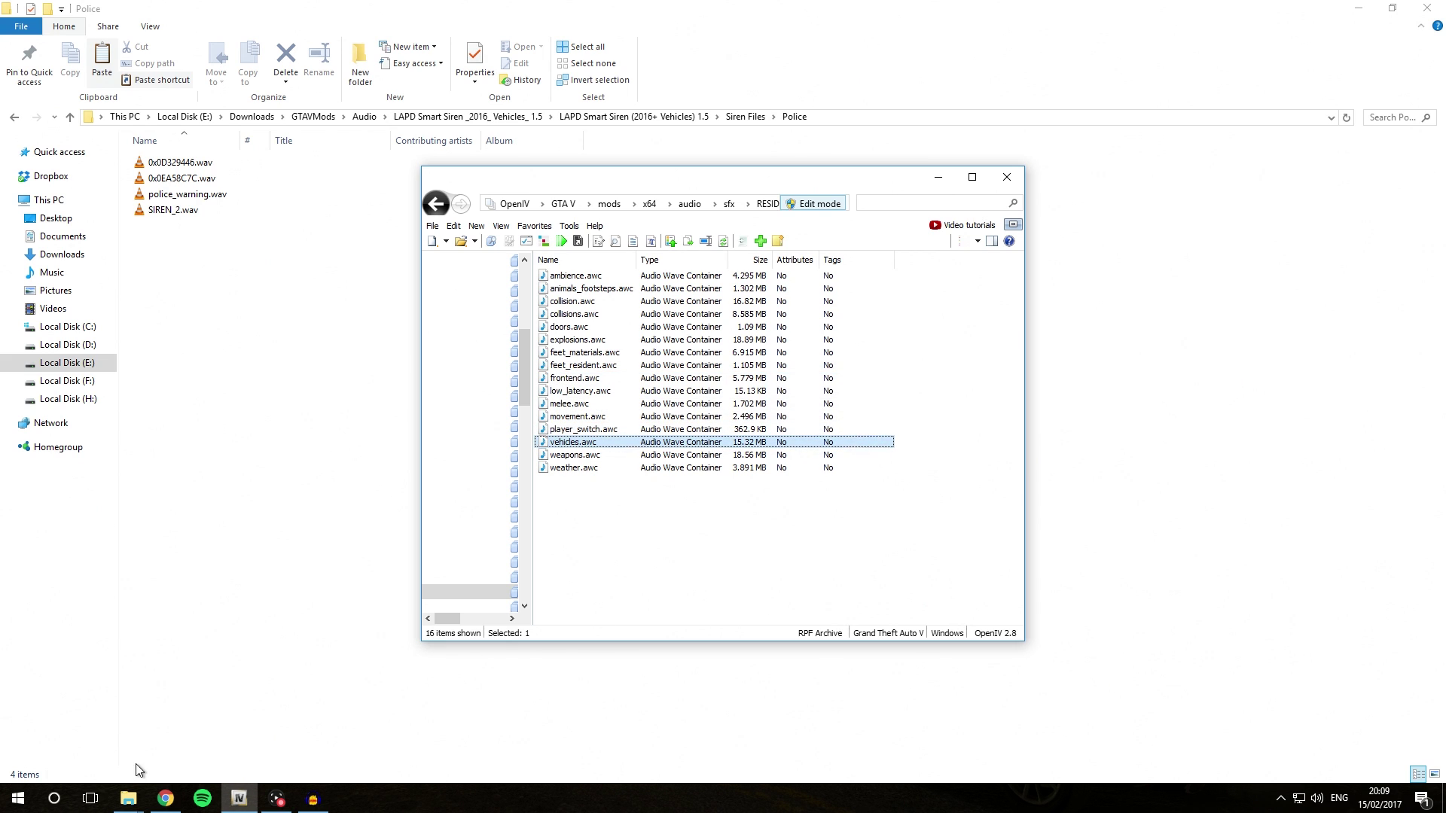
pyautogui.click(130, 797)
# - Open Export, then its vehicles folder, and scroll through the 553 exported WAVs
pyautogui.click(83, 751)
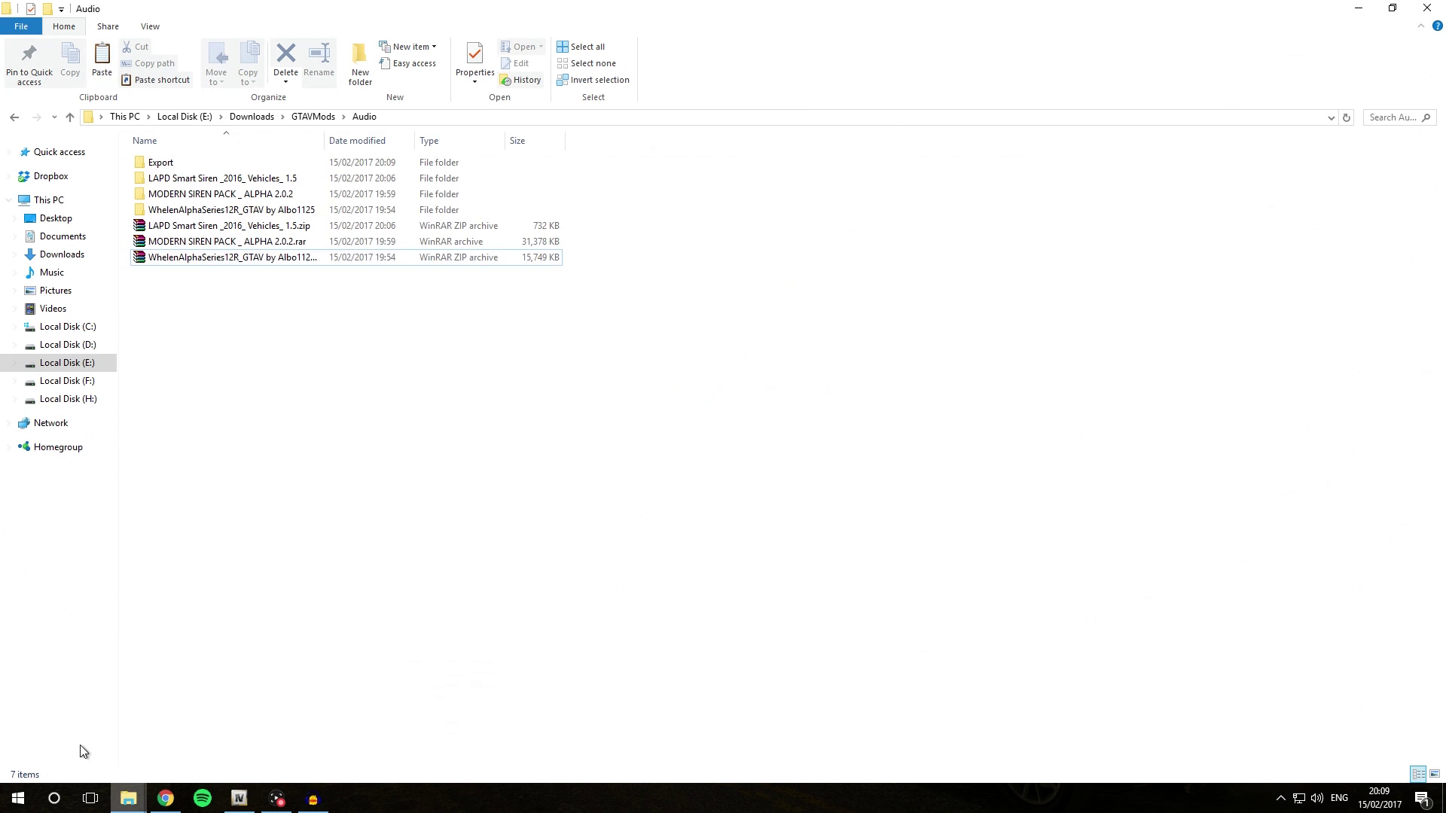
pyautogui.click(176, 163)
pyautogui.doubleClick(176, 163)
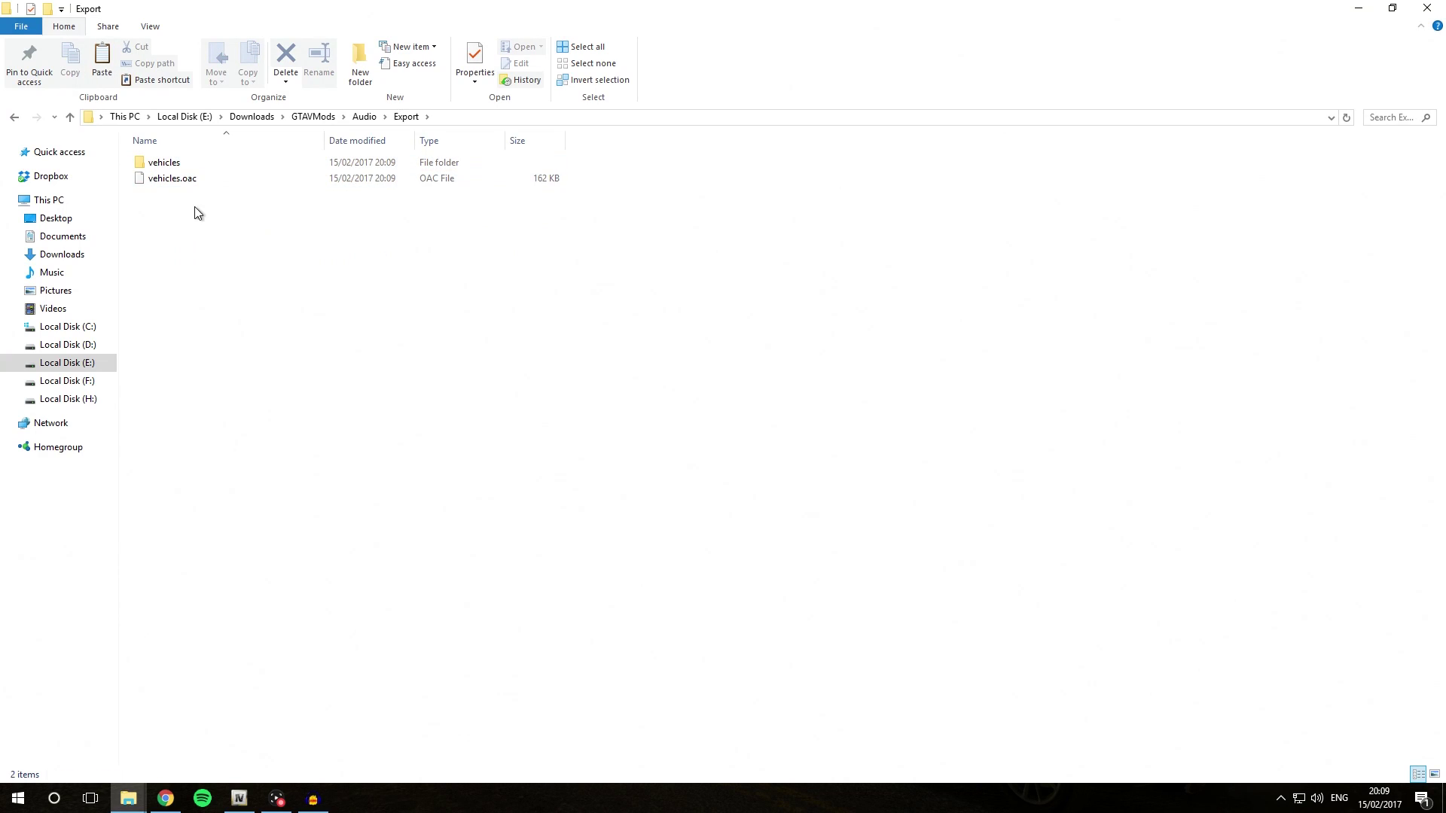
pyautogui.click(181, 164)
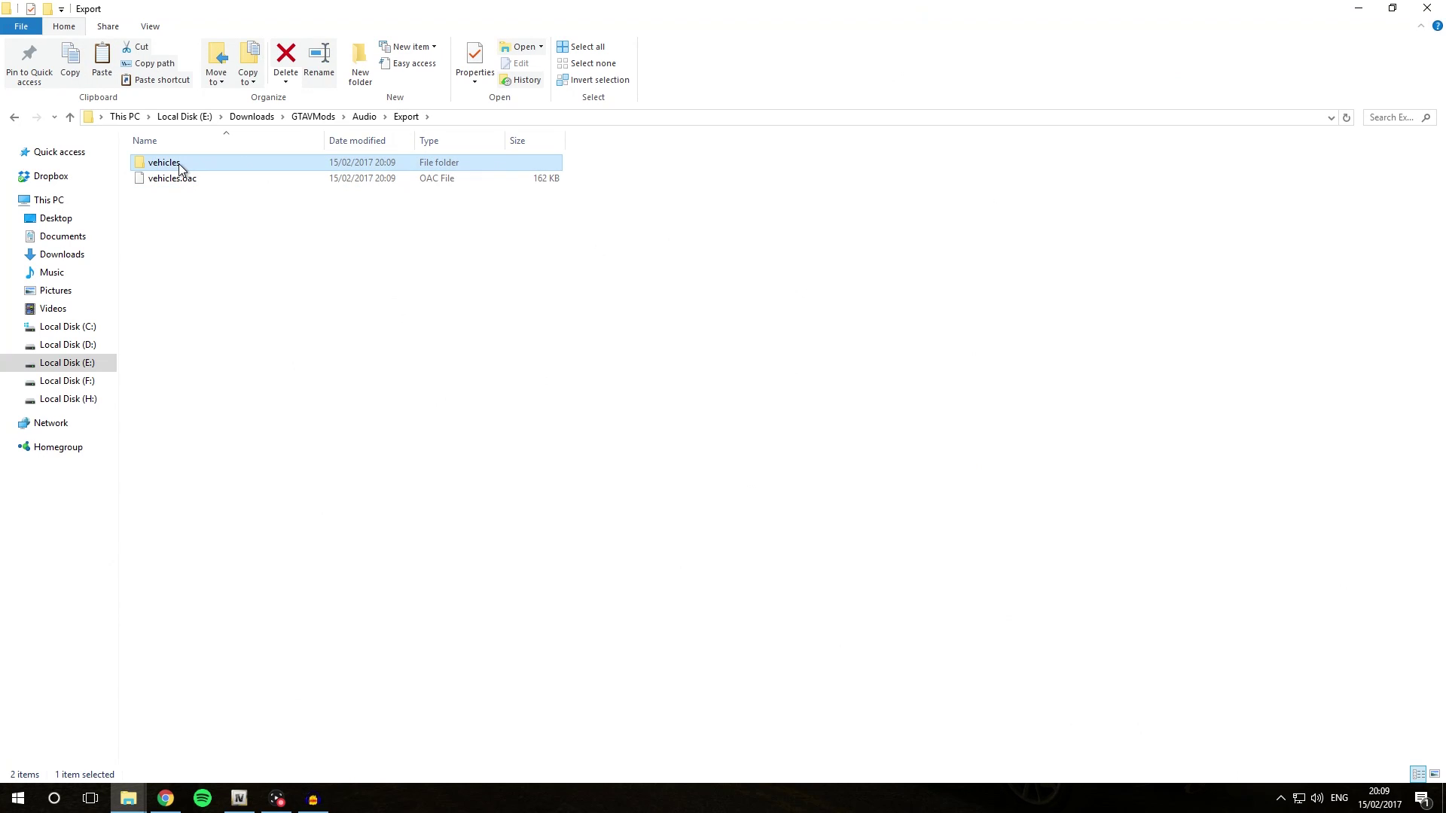
pyautogui.click(191, 182)
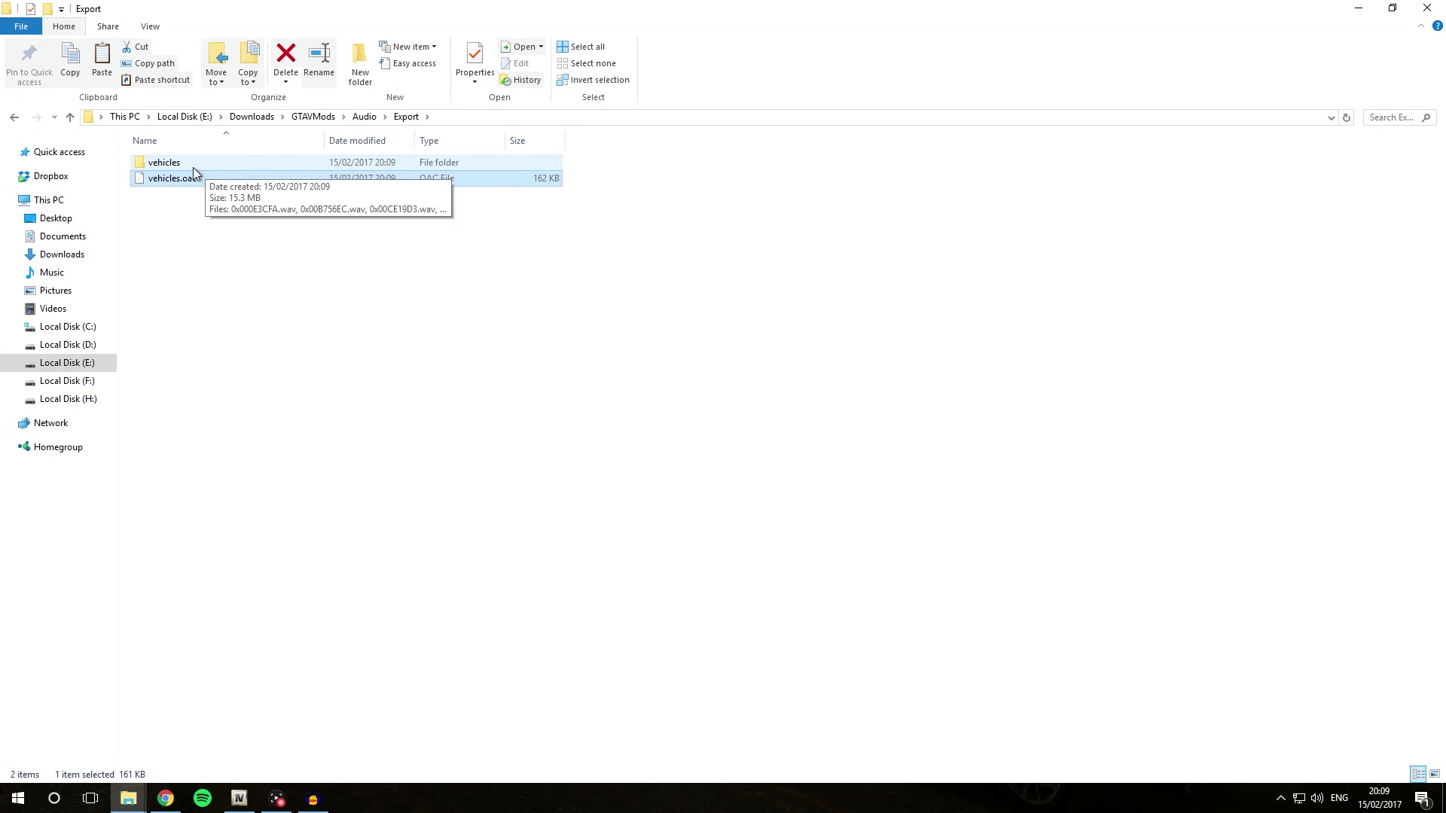
pyautogui.doubleClick(190, 162)
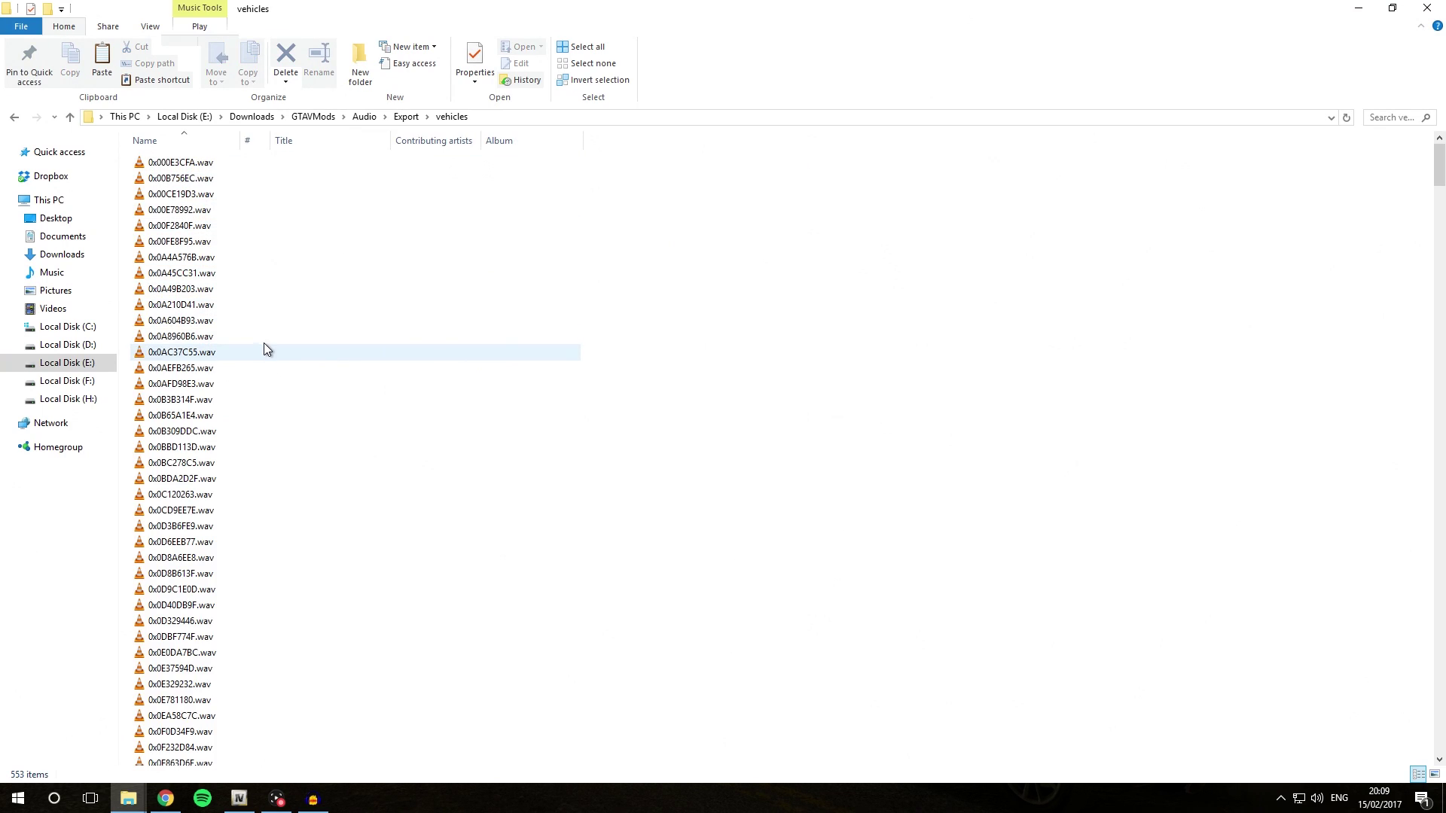
pyautogui.scroll(-20, 263, 346)
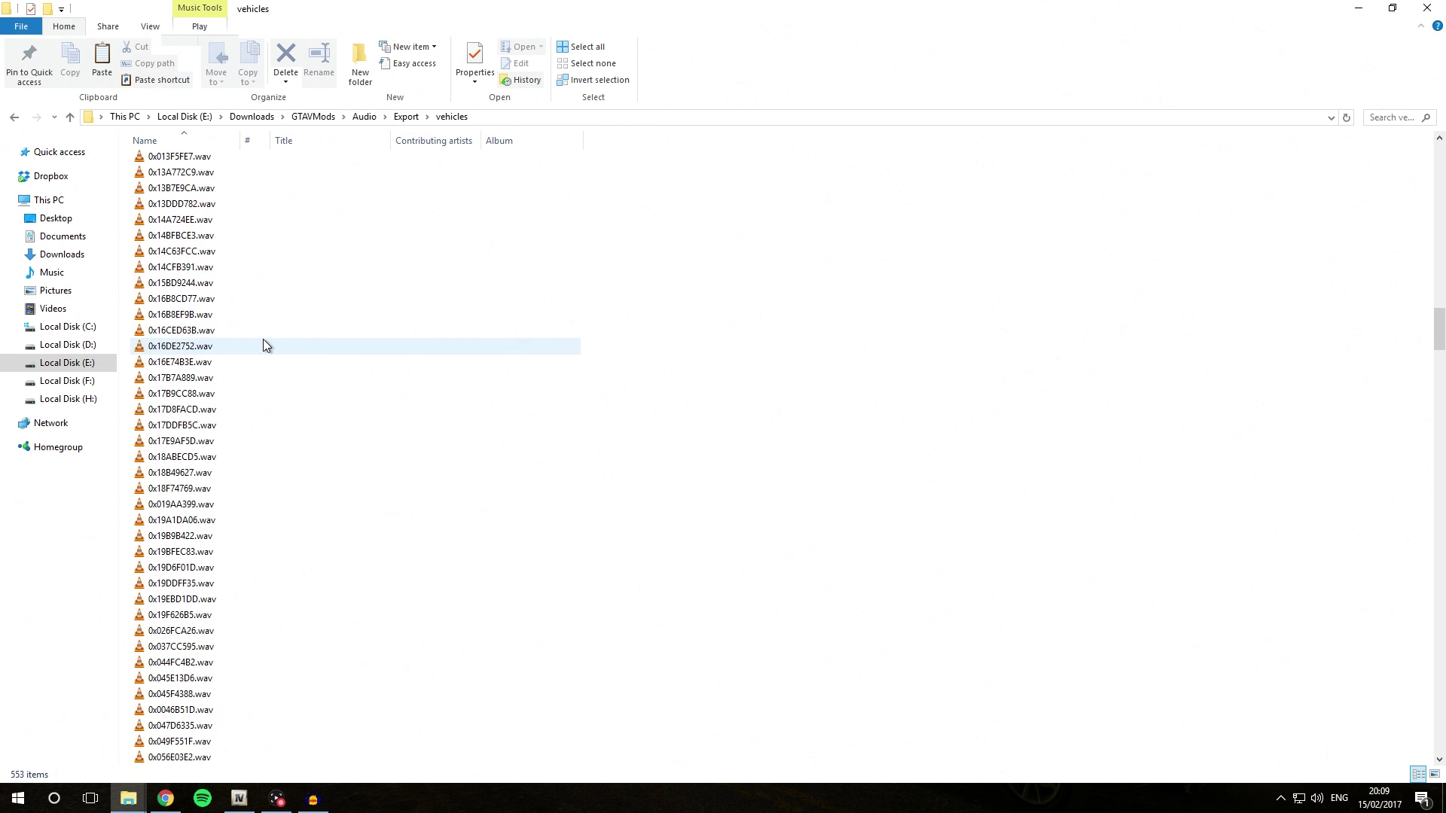